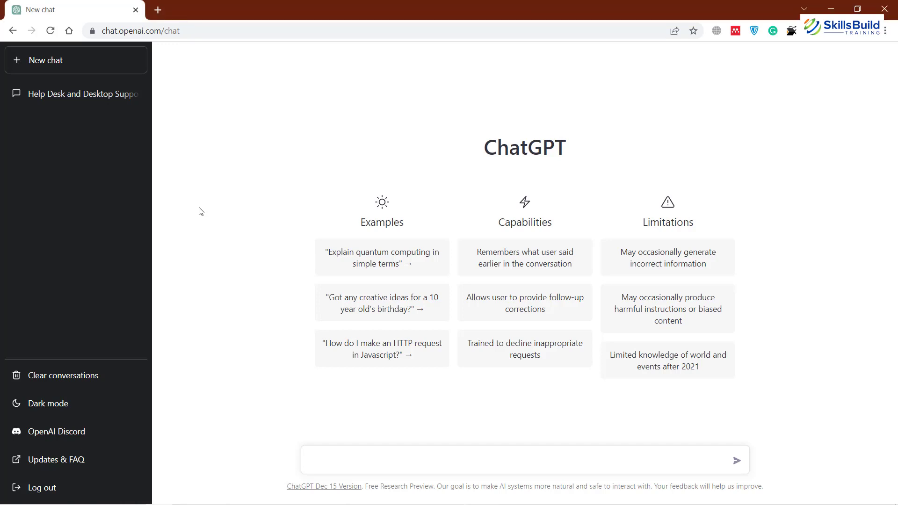
Step: Open the Midjourney website in a new browser tab
key("ctrl+t")
type("w")
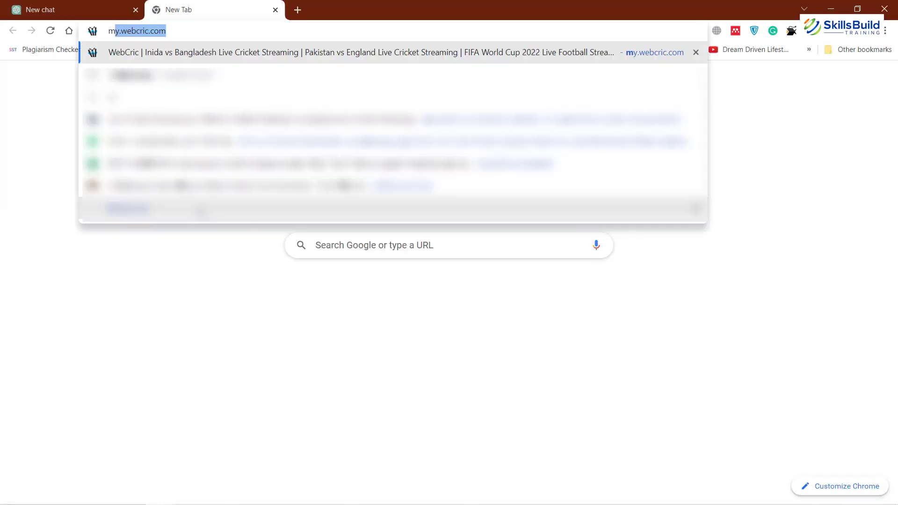
key("BackSpace")
key("BackSpace")
type("mi")
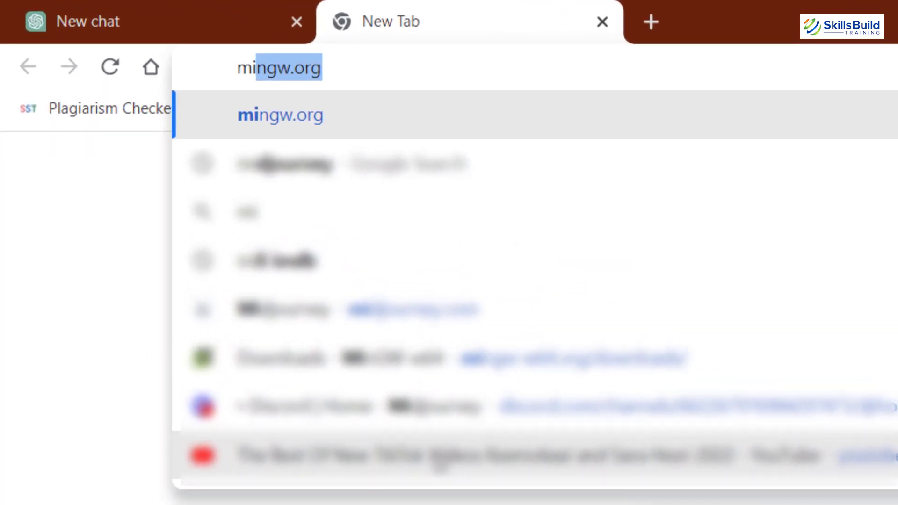
type("djo")
key("Return")
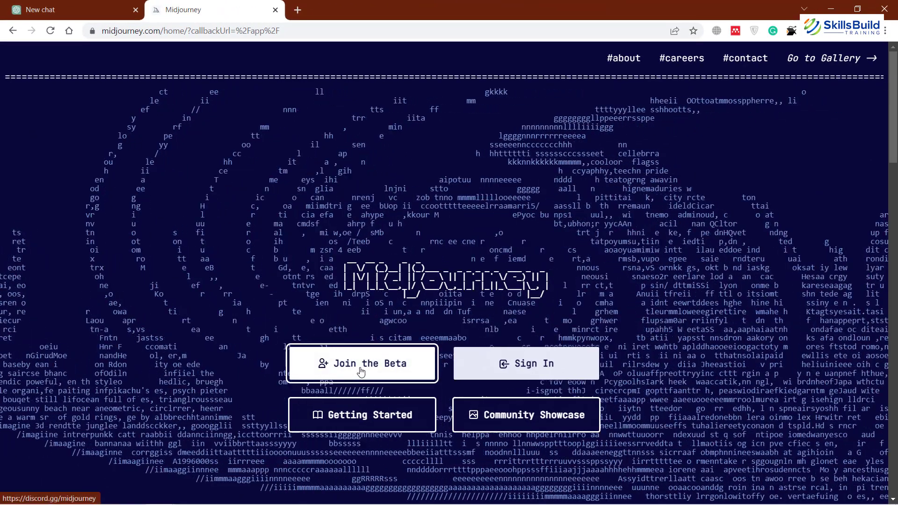
Step: Join the Midjourney beta by accepting its Discord server invite, and open the newbies-55 channel
left_click(361, 372)
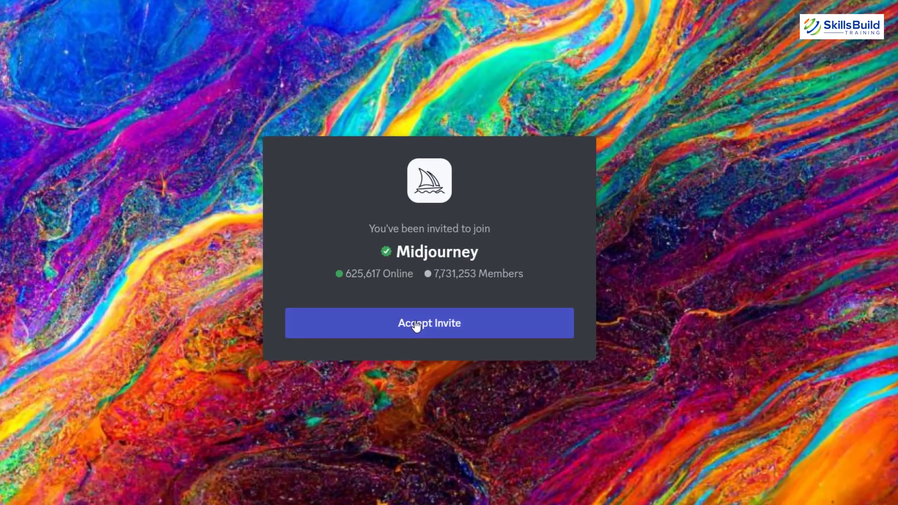
left_click(418, 330)
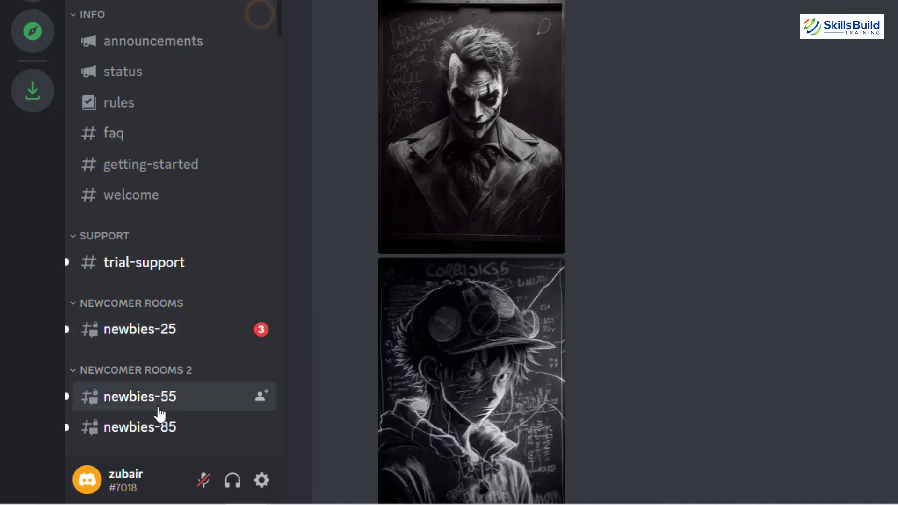
mouse_move(159, 414)
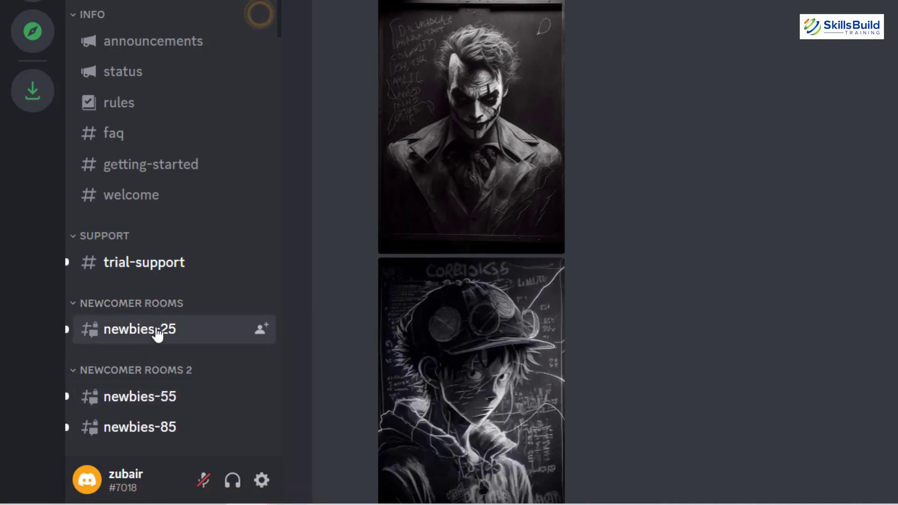
mouse_move(159, 334)
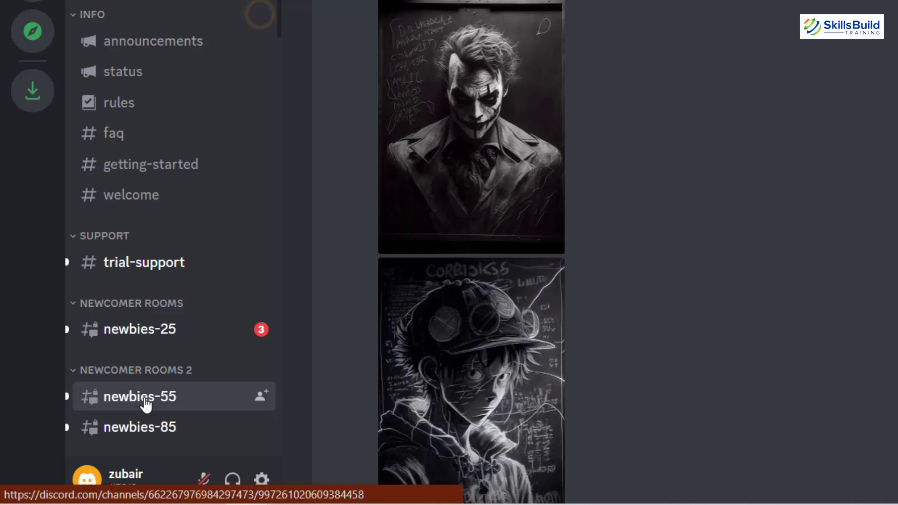
left_click(146, 404)
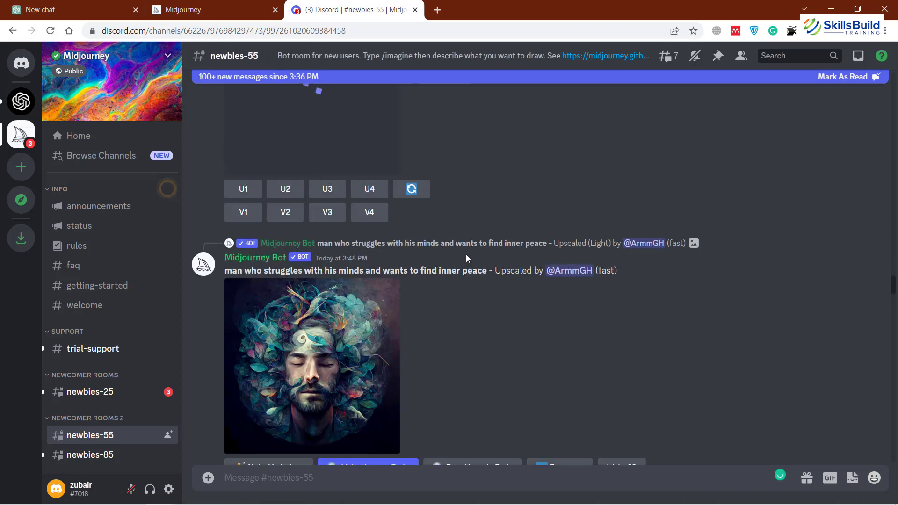
Step: Browse the newbies-55 channel to examine other members' prompts and the images generated from them
scroll(356, 377, "up", 9)
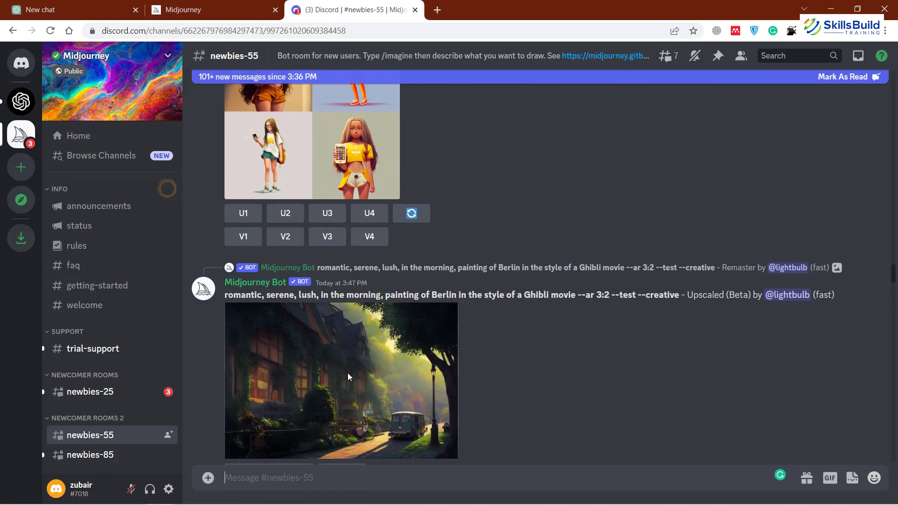
scroll(328, 359, "up", 5)
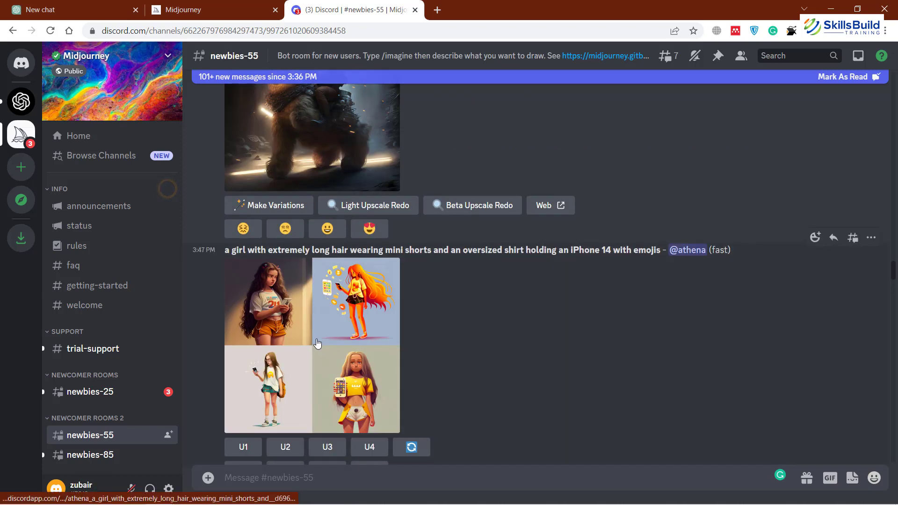
scroll(312, 343, "up", 5)
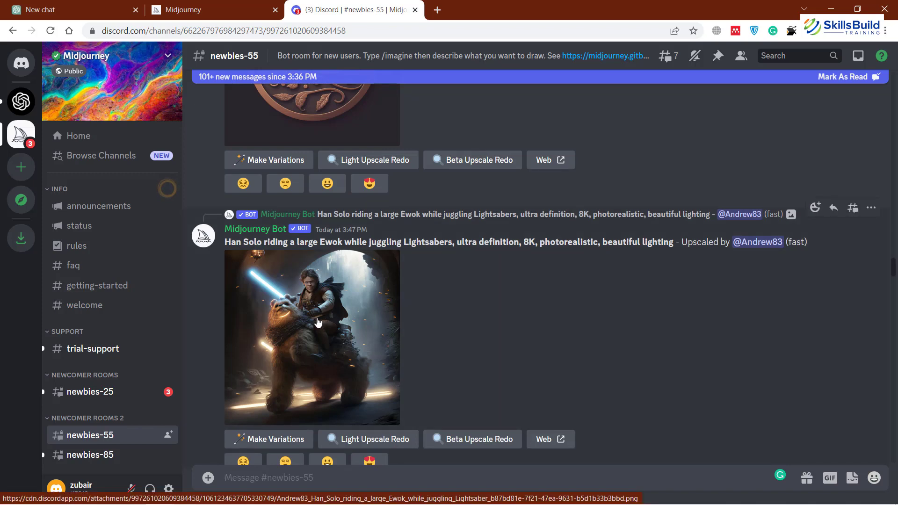
scroll(318, 320, "up", 3)
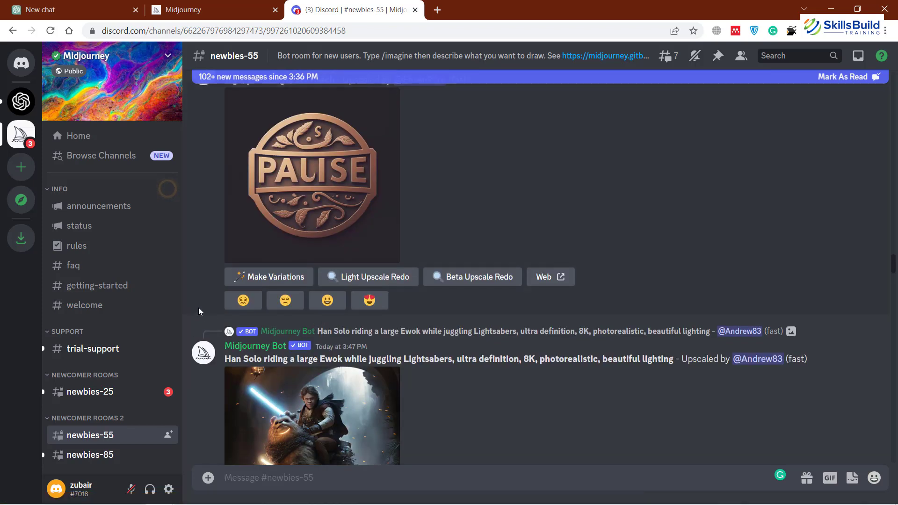
scroll(208, 292, "up", 5)
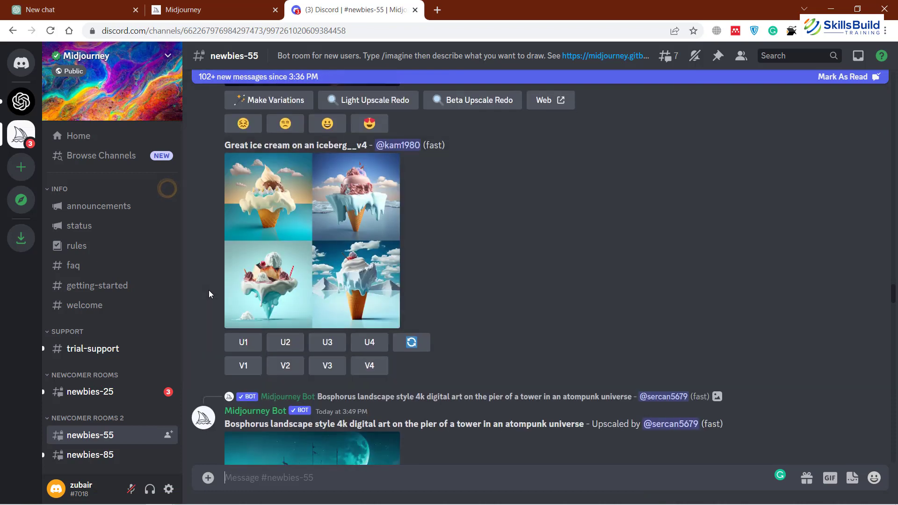
scroll(209, 294, "down", 10)
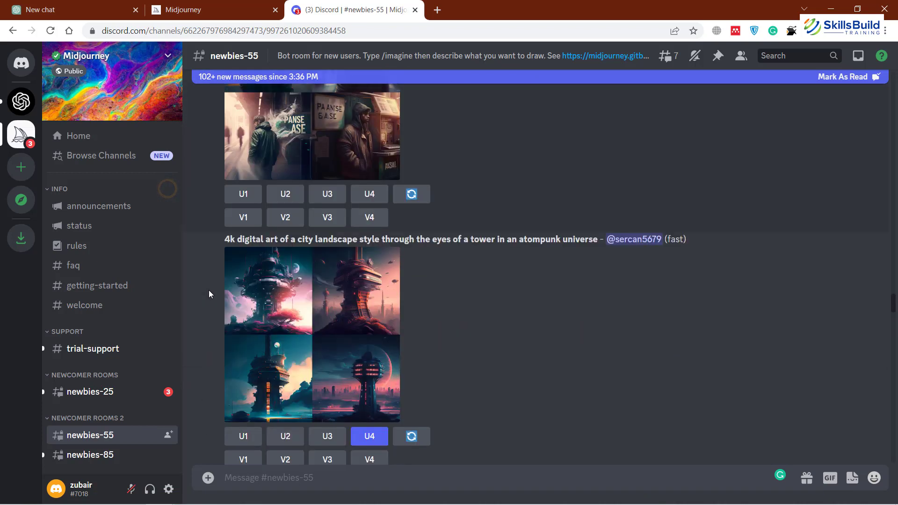
scroll(209, 293, "down", 12)
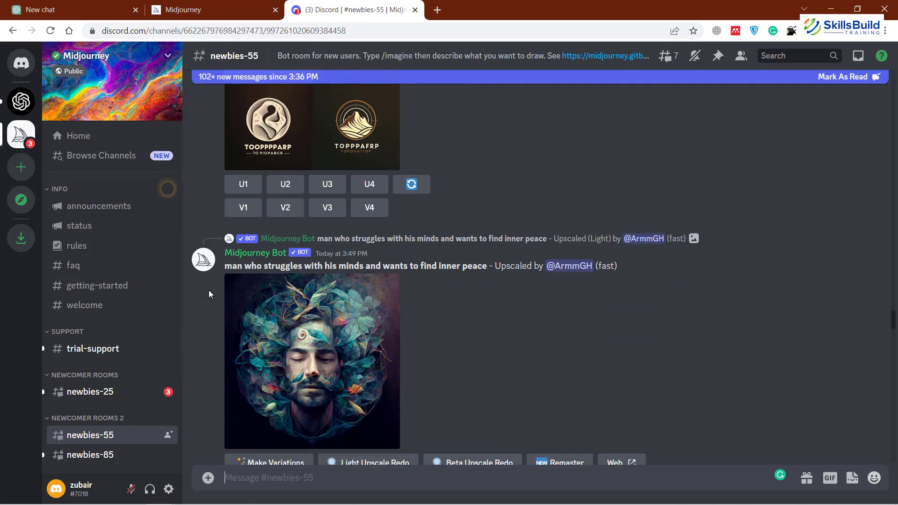
scroll(209, 294, "down", 1)
scroll(208, 293, "up", 5)
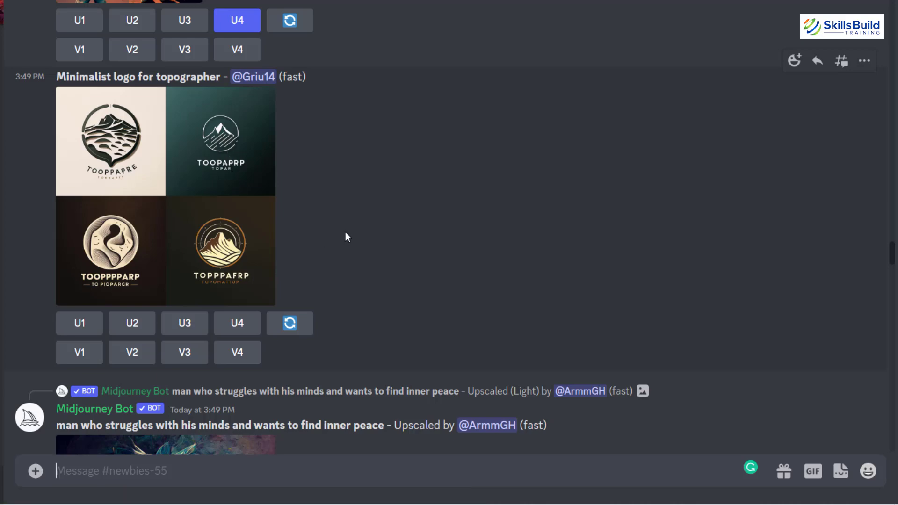
scroll(345, 232, "down", 15)
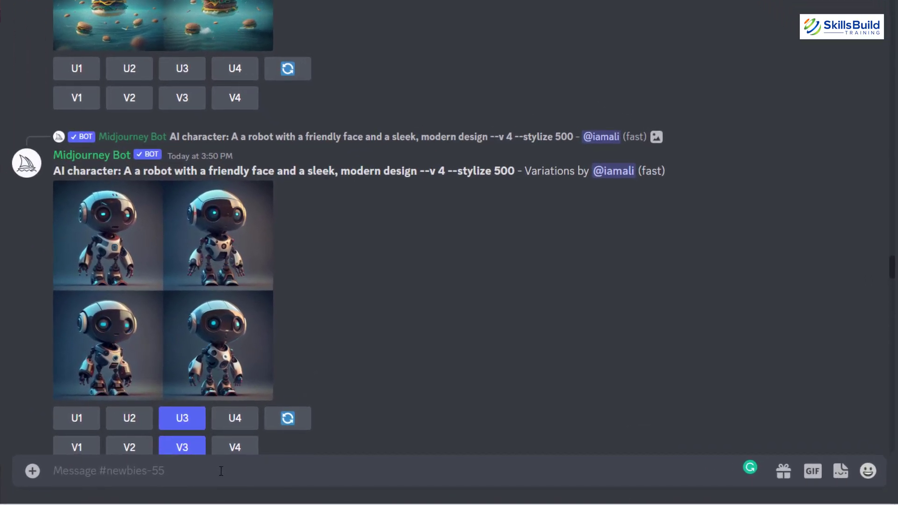
type("/")
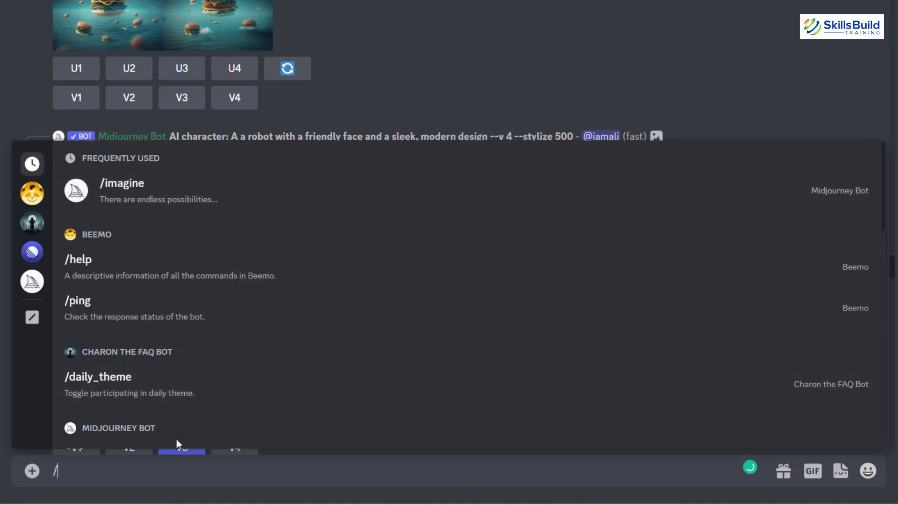
type("im")
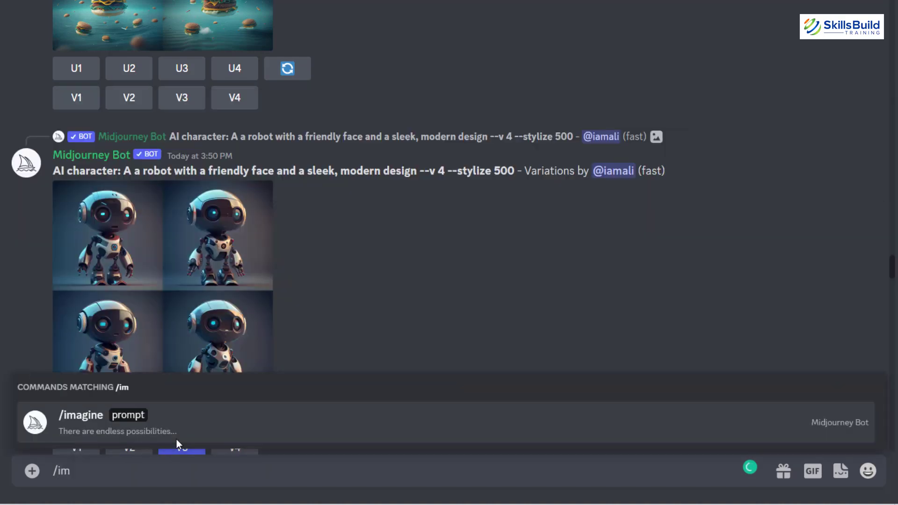
left_click(176, 439)
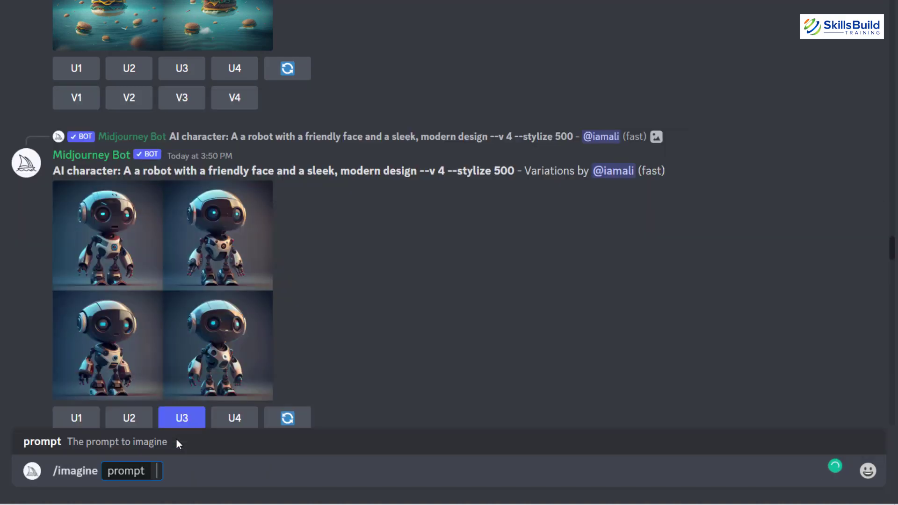
key("BackSpace")
key("BackSpace")
key("BackSpace")
key("BackSpace")
key("BackSpace")
key("BackSpace")
key("BackSpace")
key("BackSpace")
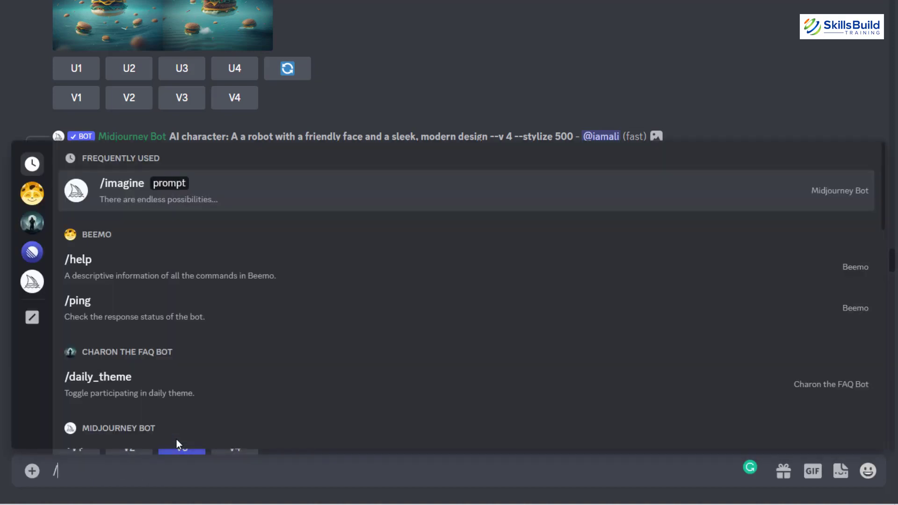
Step: Start the /imagine command and begin its prompt with "website design for football goods"
type("i")
key("Tab")
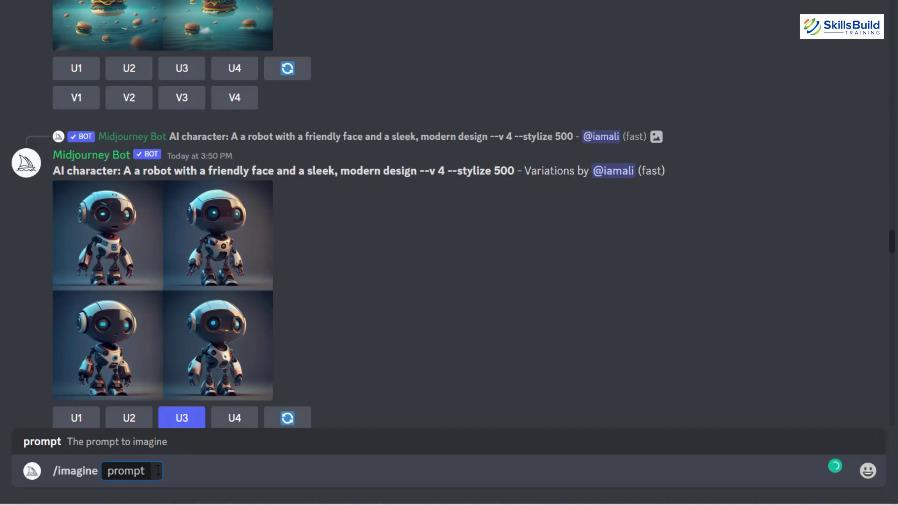
type("website")
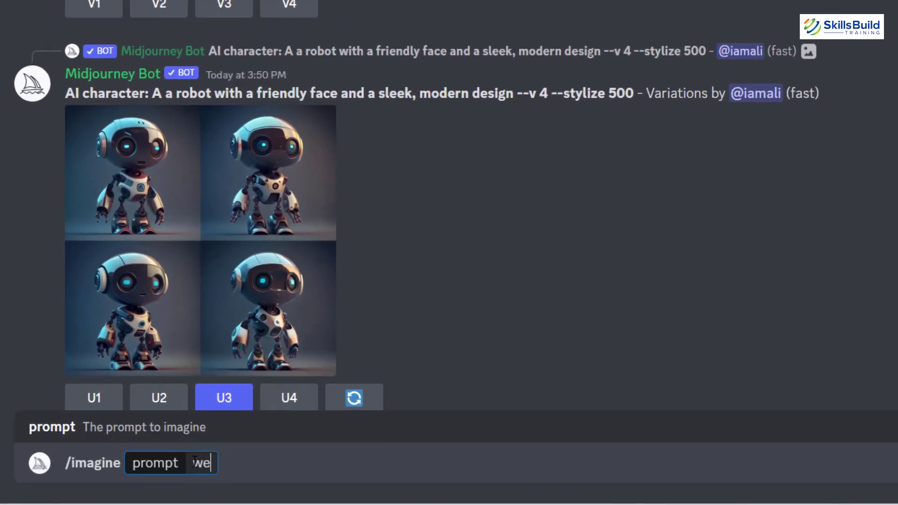
type(" desi")
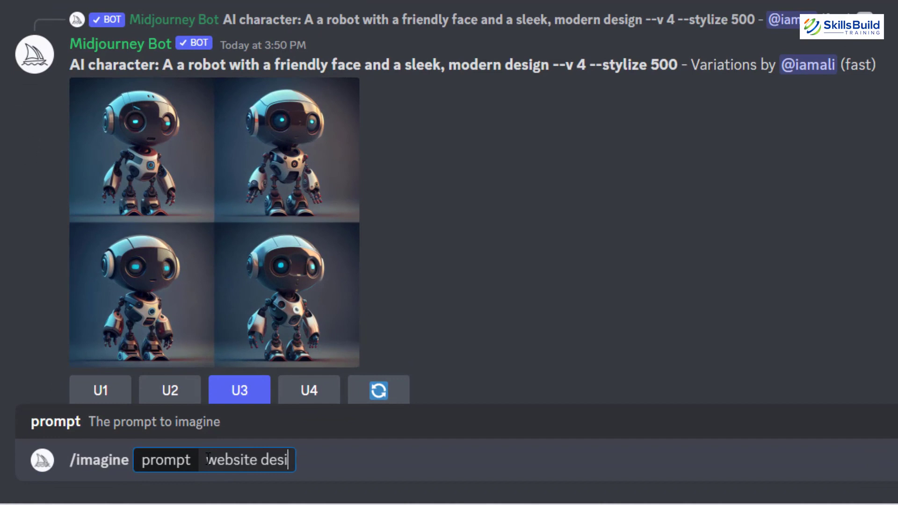
type("gn for ")
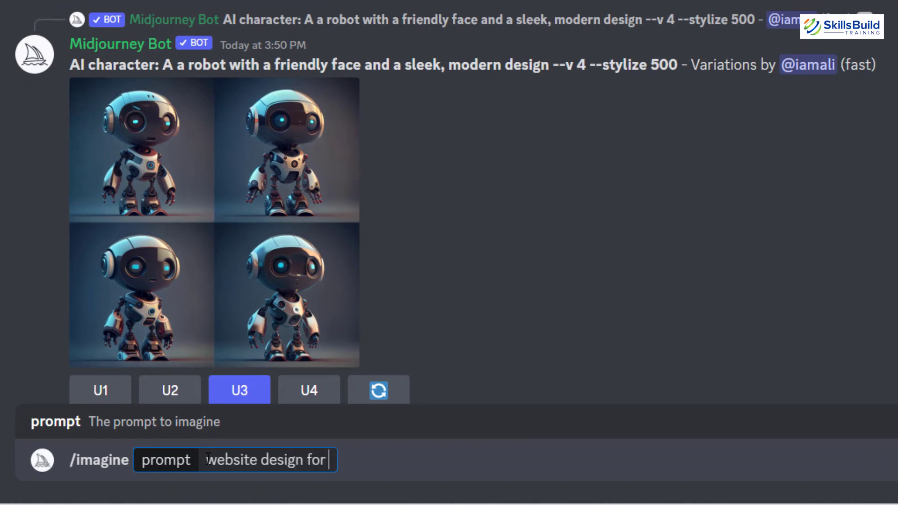
type("football")
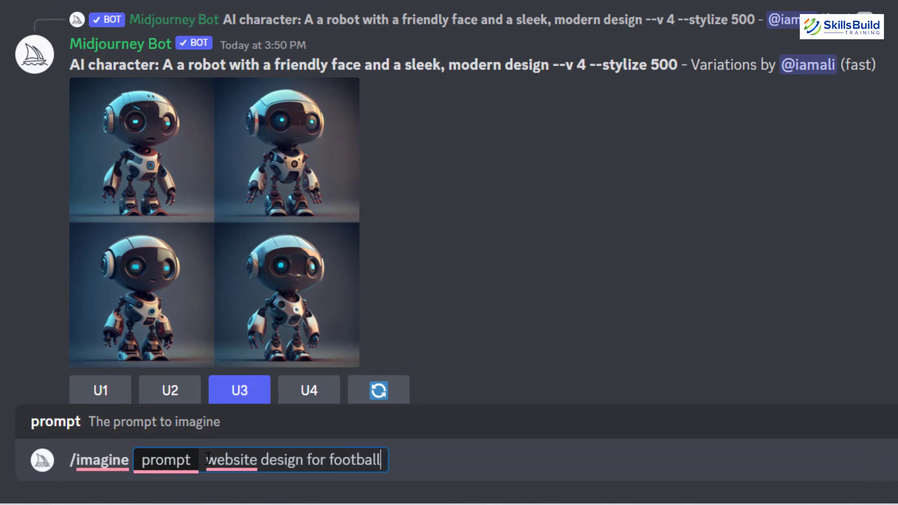
type(" goods")
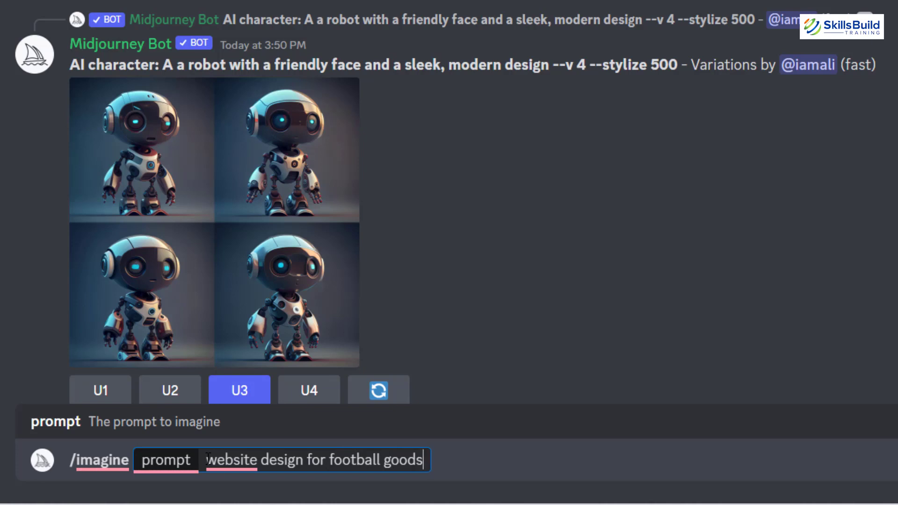
Step: Extend the prompt with the style words "ui,ux ui/ux beautiful, responsive"
type(" ui,")
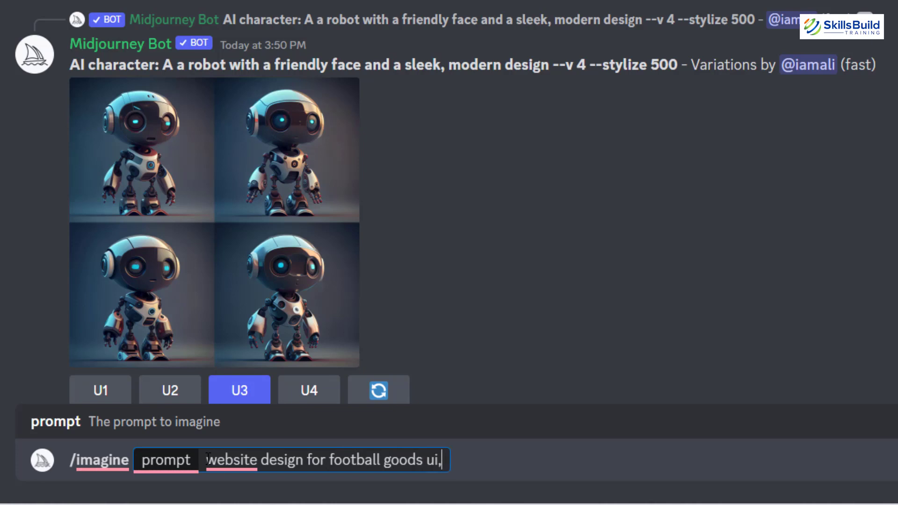
type("ux ui/")
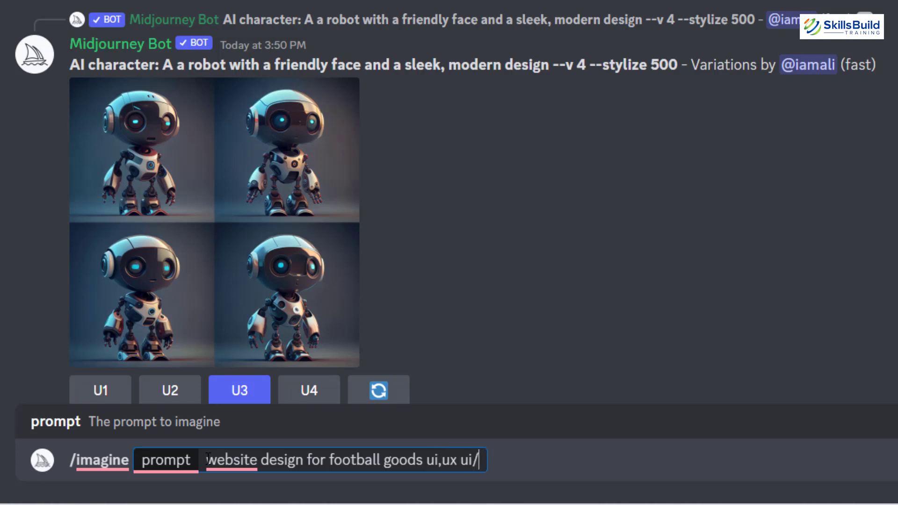
type("ux ")
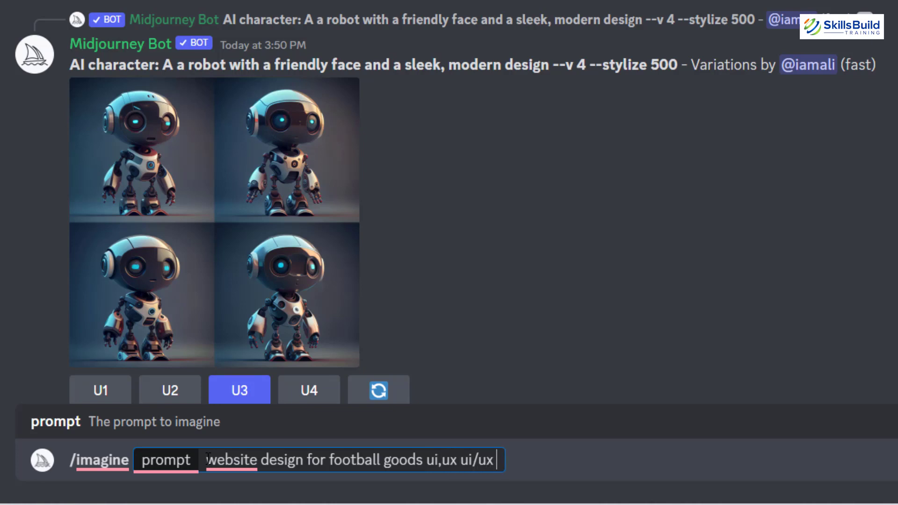
type("beau")
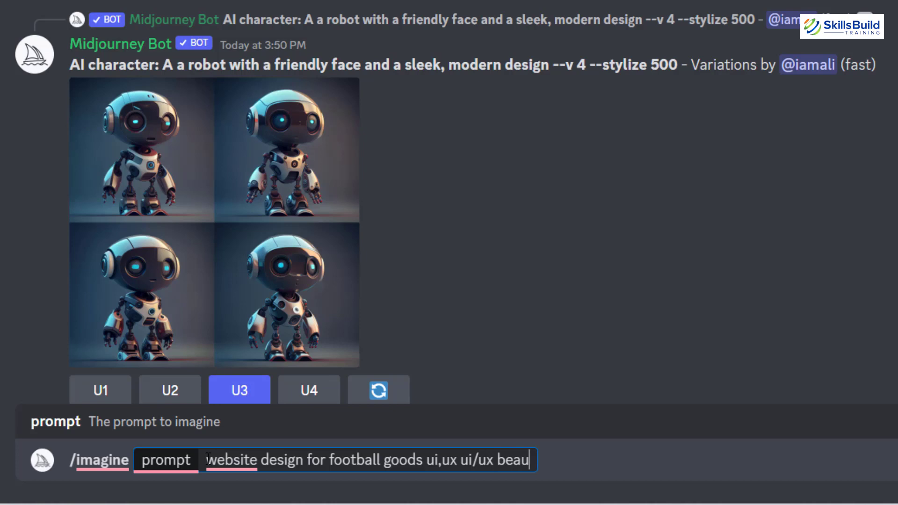
type("tiful, re")
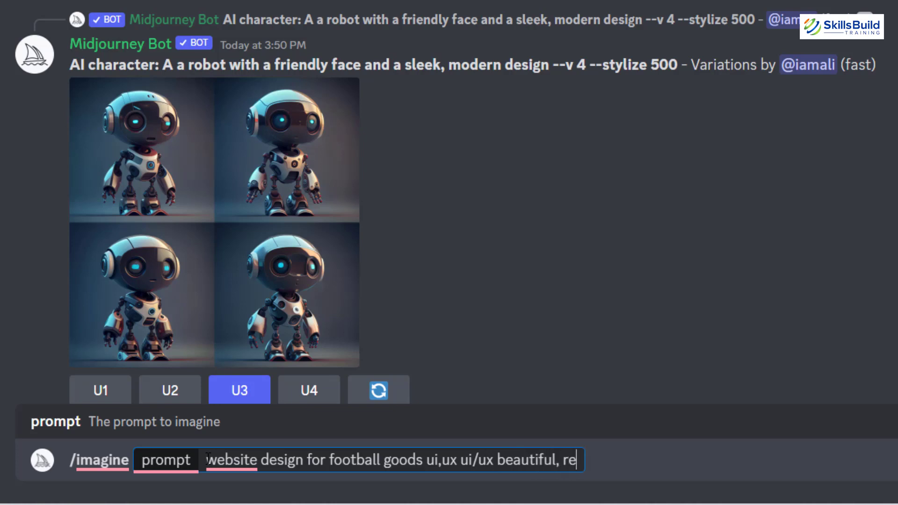
type("sponsiv")
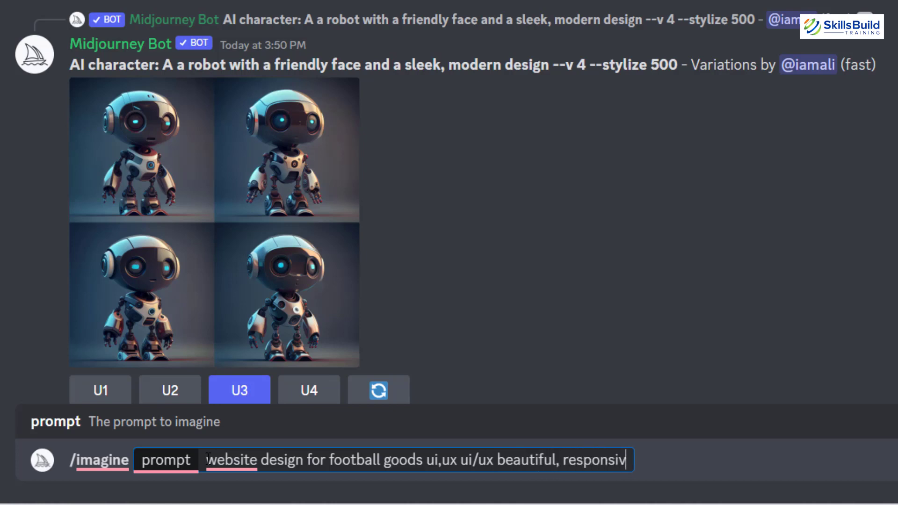
type("e ")
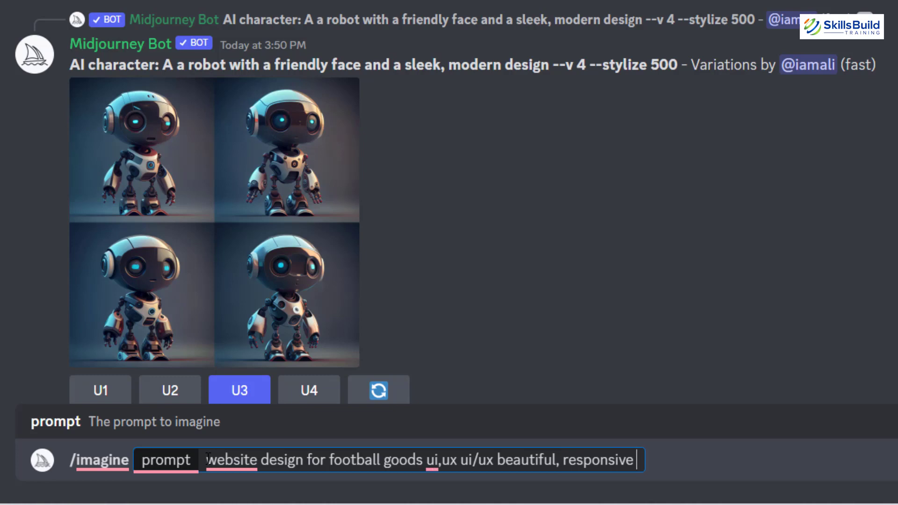
Step: Append the parameters "--v4 --stylize500" to the prompt and submit it to the Midjourney Bot
type("--v")
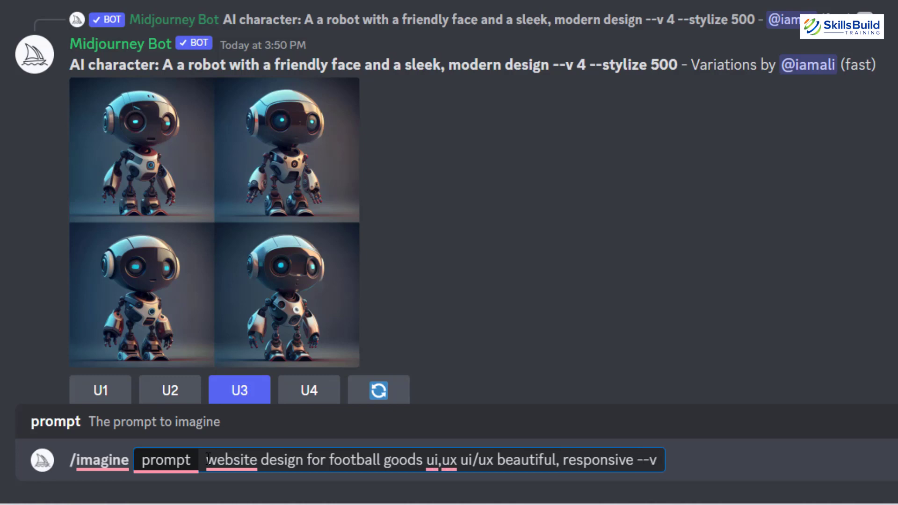
type("4")
type(" --")
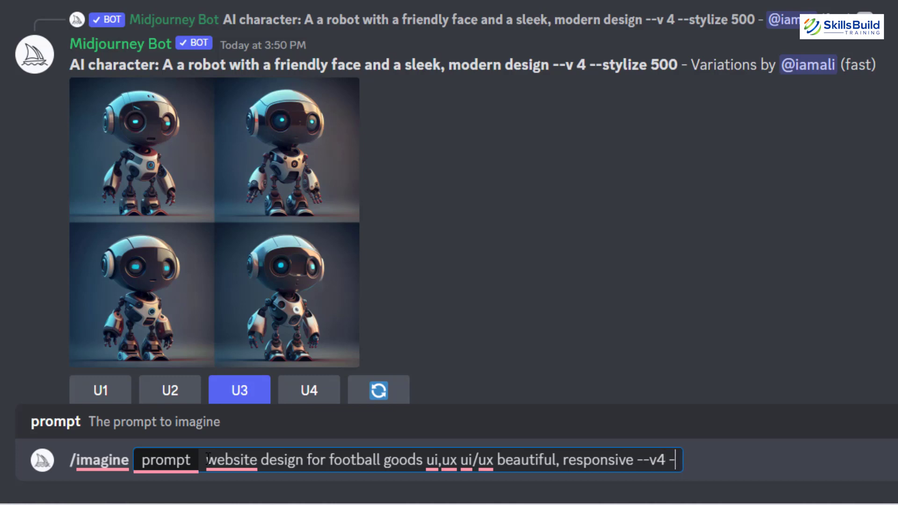
type("stylize")
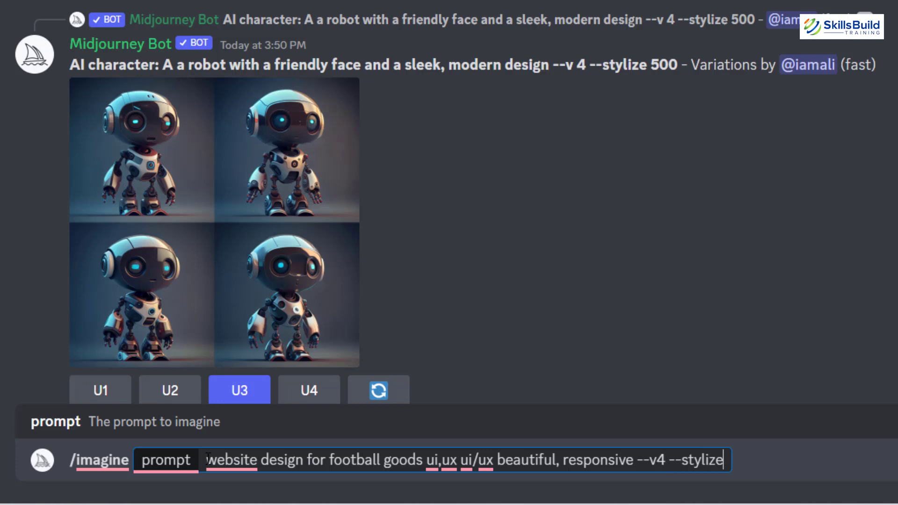
type("500")
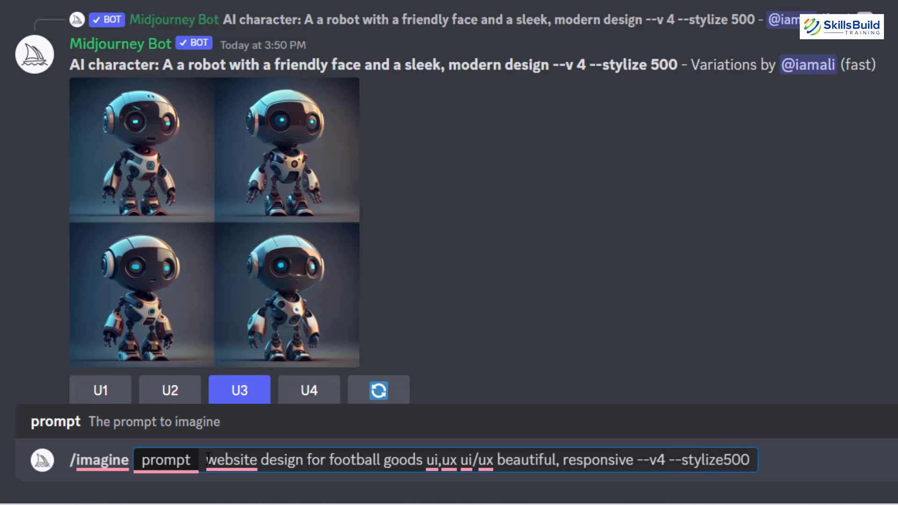
key("Return")
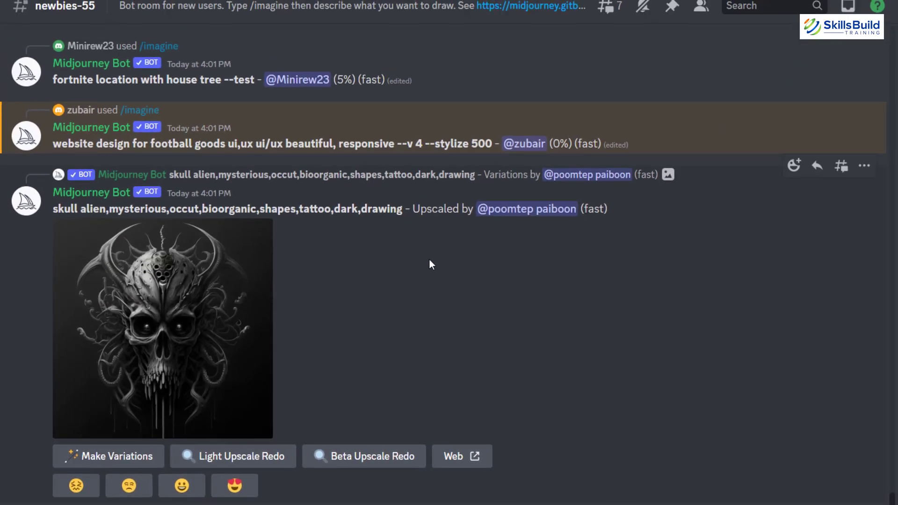
Step: Mark the bot's message for the football goods website design as unread
scroll(529, 155, "up", 2)
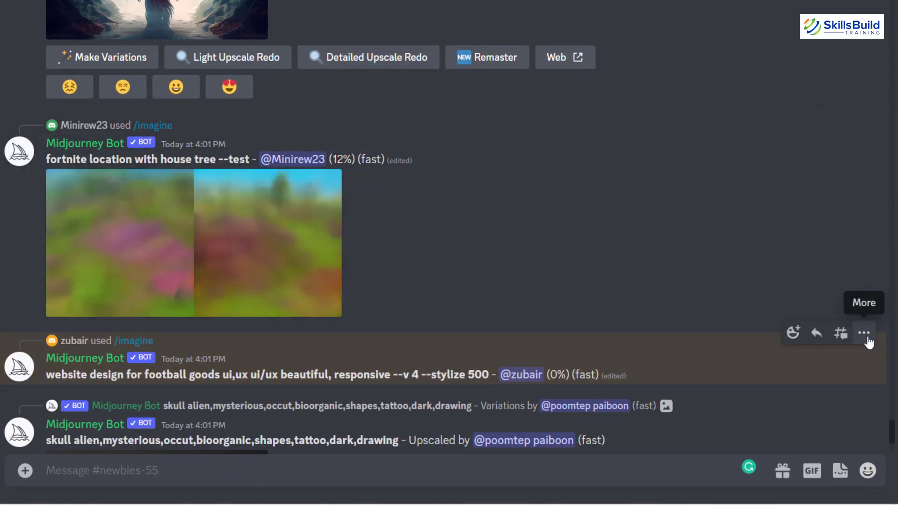
left_click(863, 333)
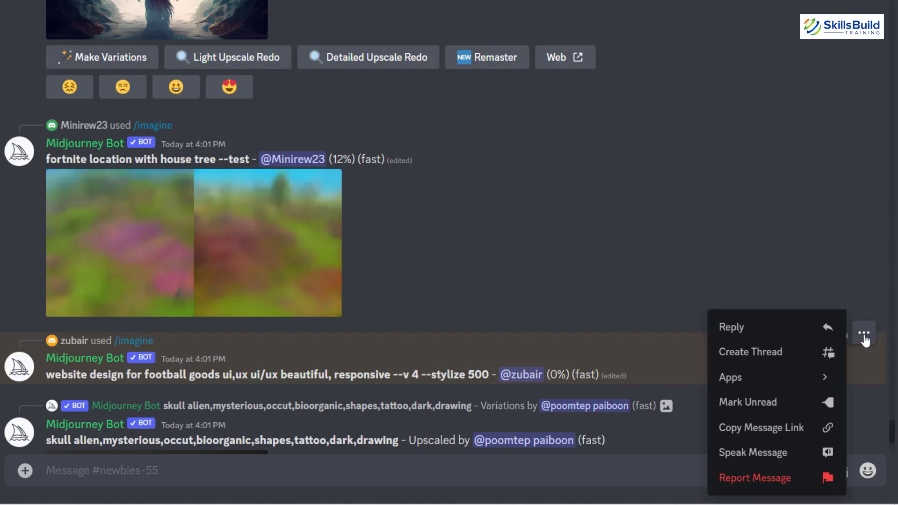
left_click(767, 409)
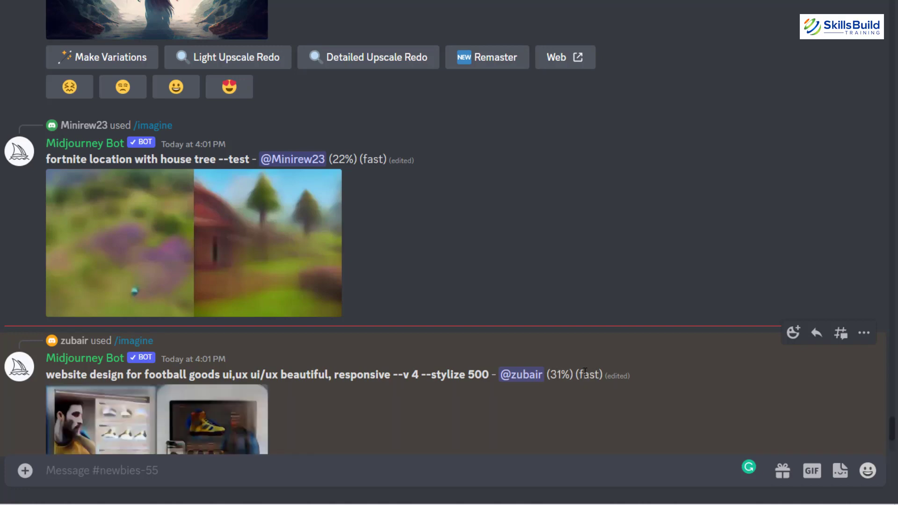
Step: Find the finished football goods website design grid in the channel and enlarge it
scroll(545, 369, "down", 2)
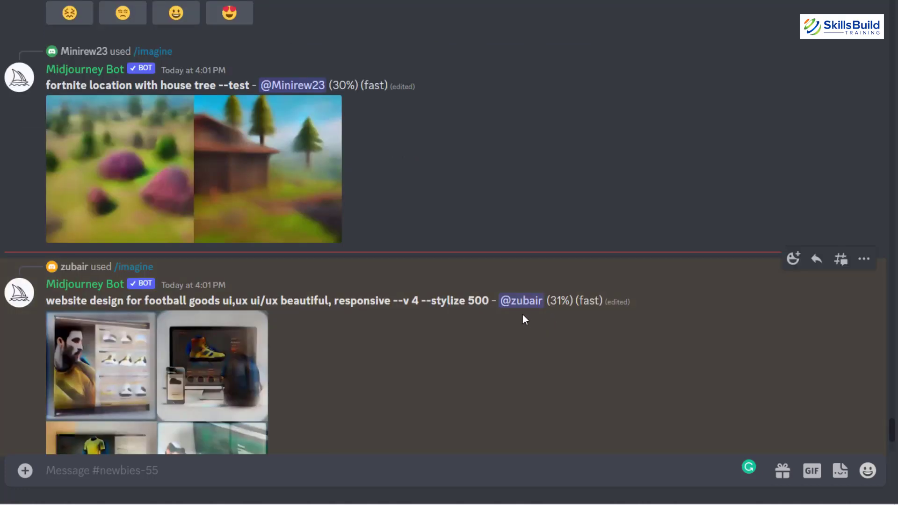
scroll(523, 314, "down", 2)
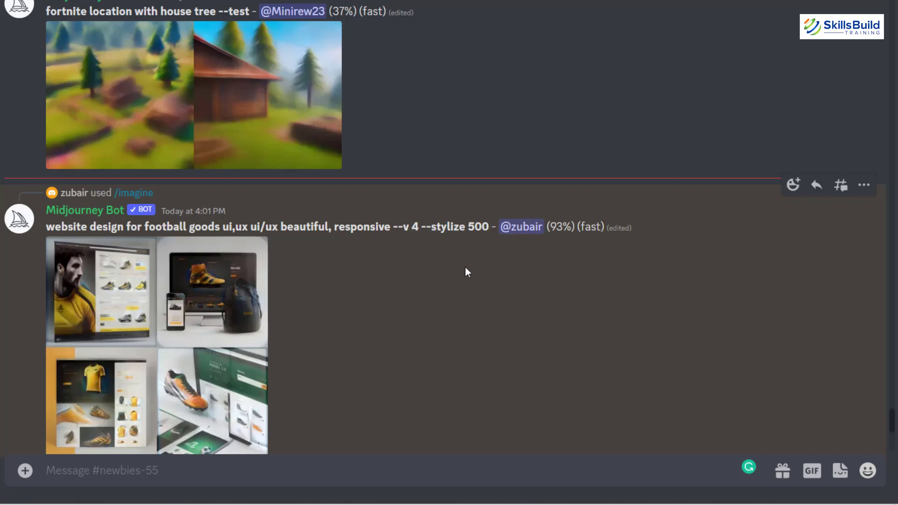
scroll(465, 268, "down", 10)
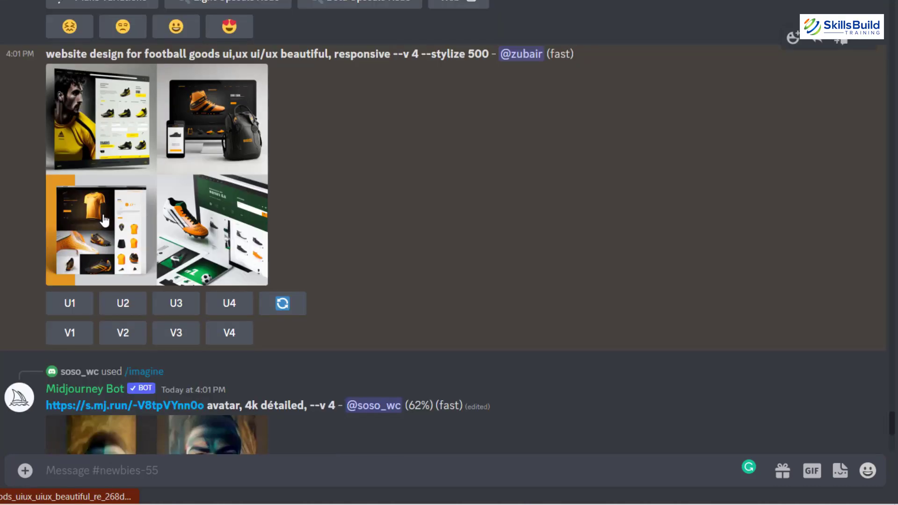
left_click(134, 159)
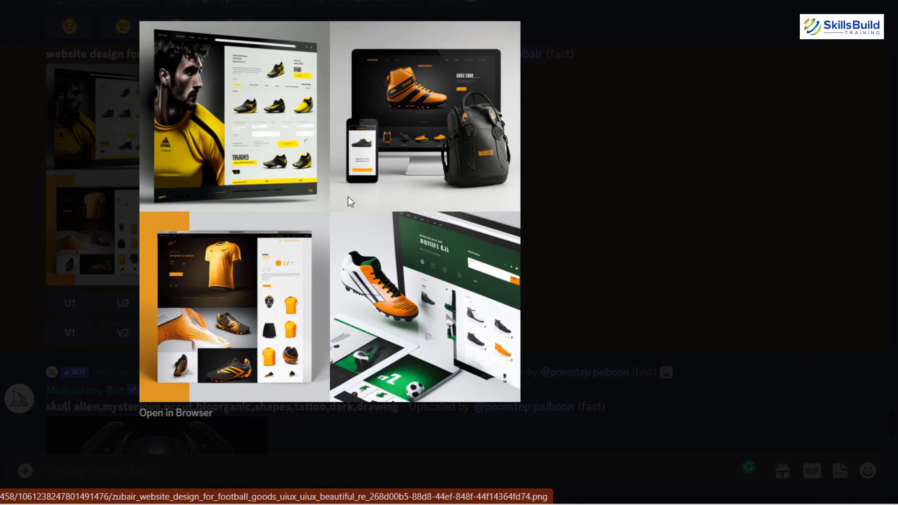
Step: Save the enlarged design grid to the Desktop as a PNG image and view the downloaded file
right_click(237, 111)
left_click(267, 145)
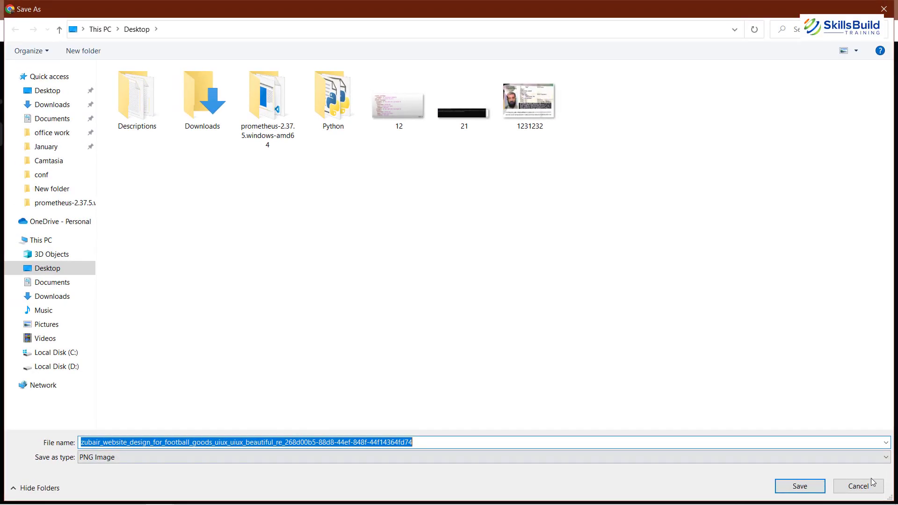
left_click(794, 486)
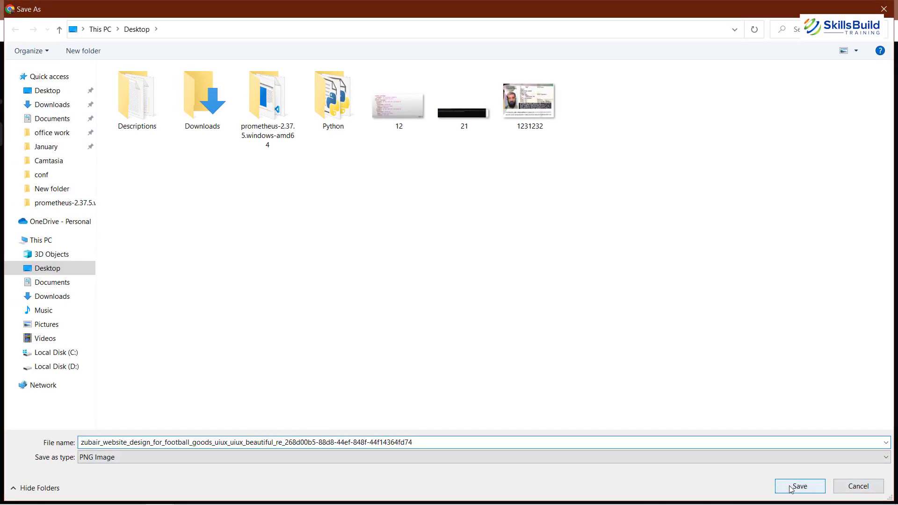
left_click(61, 487)
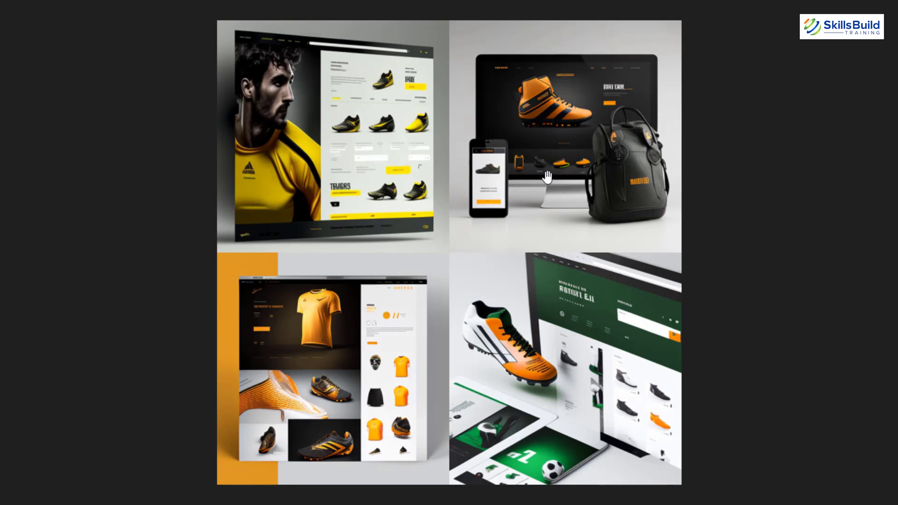
scroll(547, 177, "down", 5)
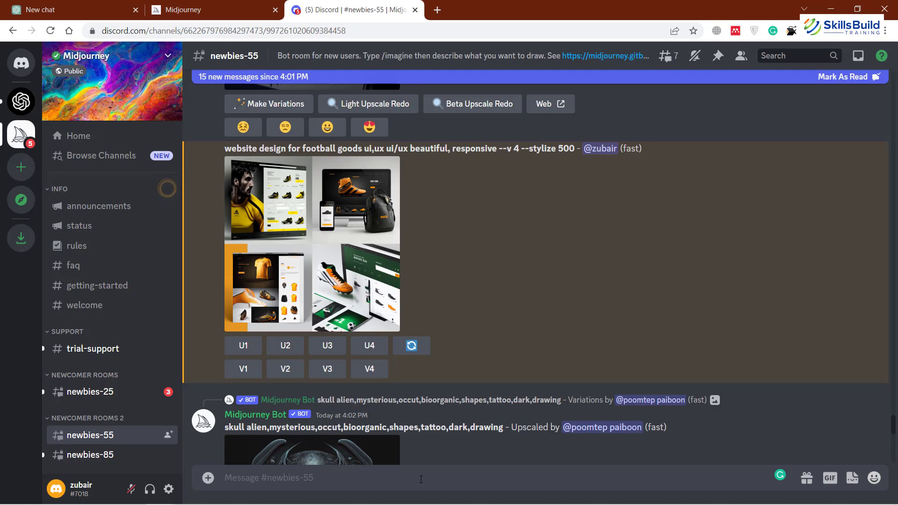
Step: Start a new /imagine command with the prompt "website design for football goods ui,ux ui/ux beautiful, responsive --v4 --stylize500"
type("/im")
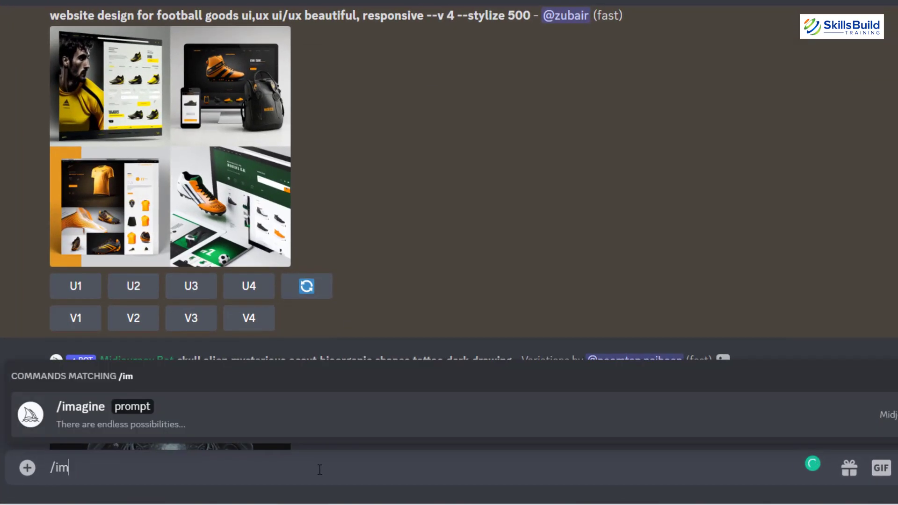
key("Return")
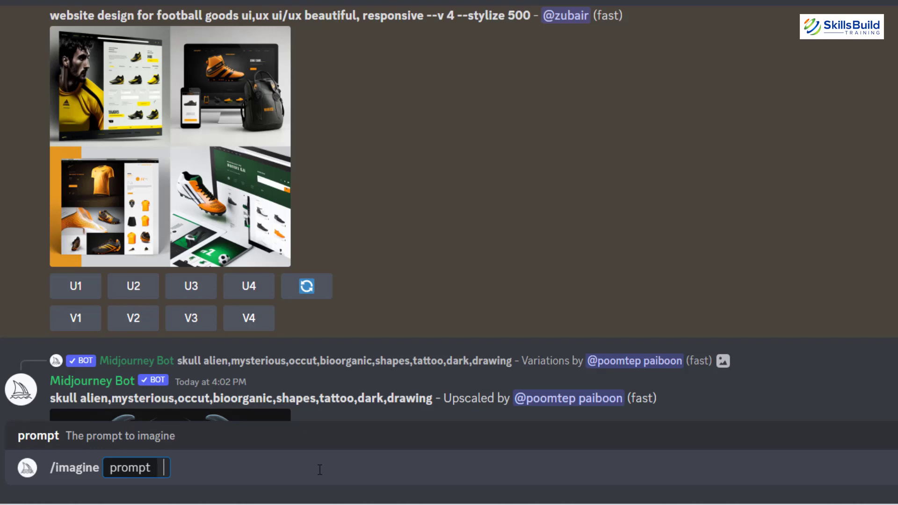
type("website design for football goods ui,ux ui/ux beautiful, responsive --v4 --stylize500")
Step: Remove "--stylize500" and the word "goods" from the new prompt
key("Left")
key("Left")
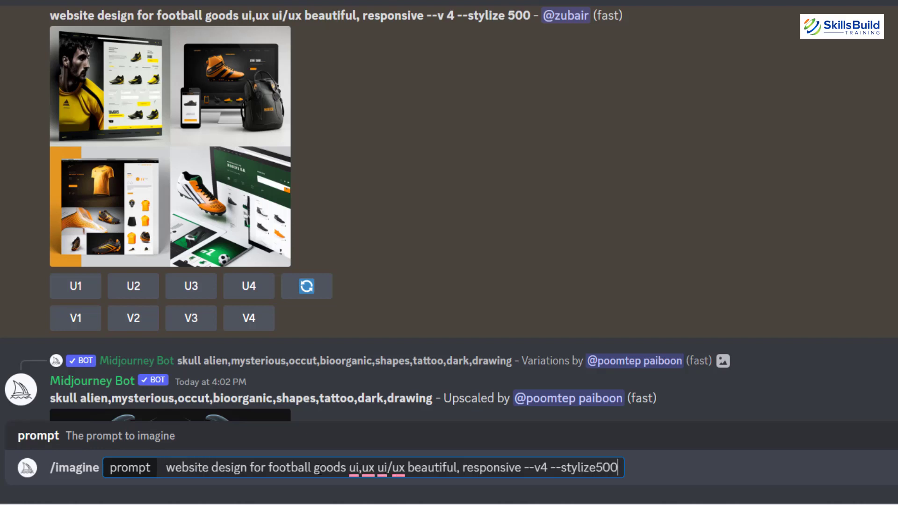
key("ctrl+shift+Left")
key("ctrl+shift+Left")
key("ctrl+shift+Left")
key("ctrl+shift+Right")
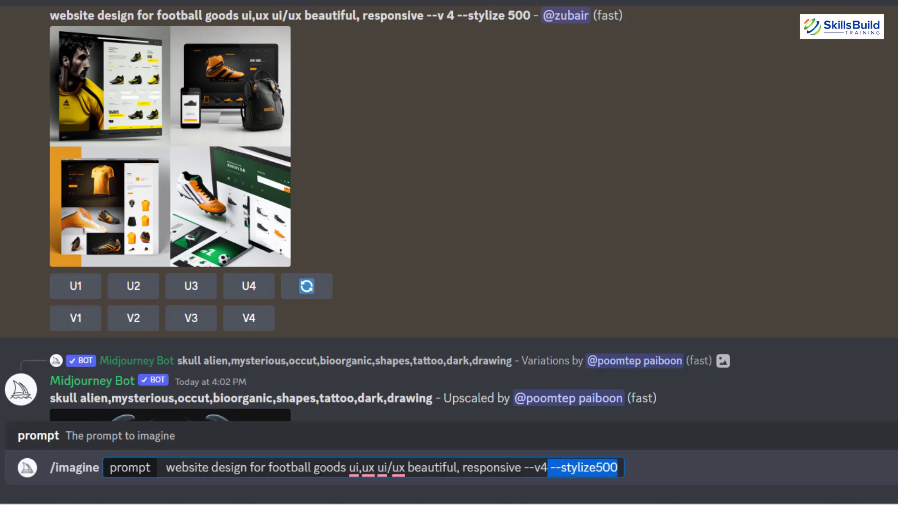
key("BackSpace")
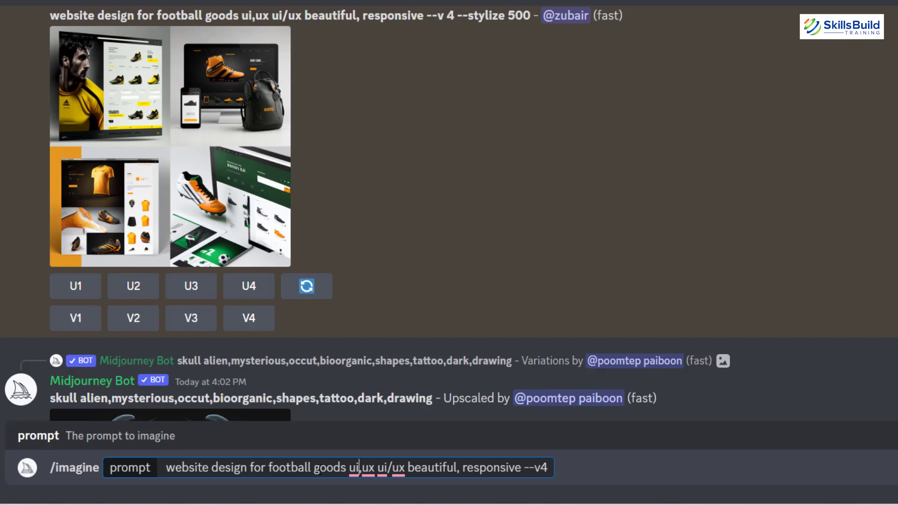
key("ctrl+shift+Left")
key("BackSpace")
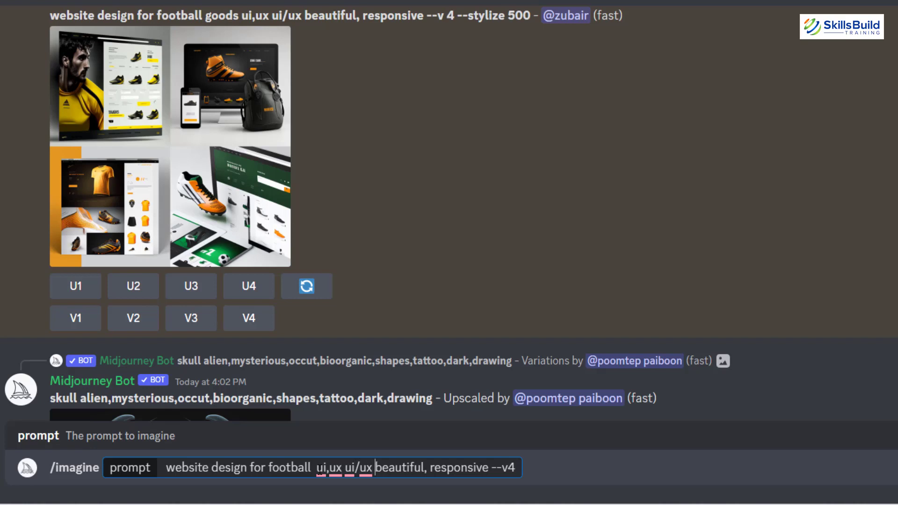
Step: Add the colours "black, yellow, green," to the prompt just before "beautiful"
type("black")
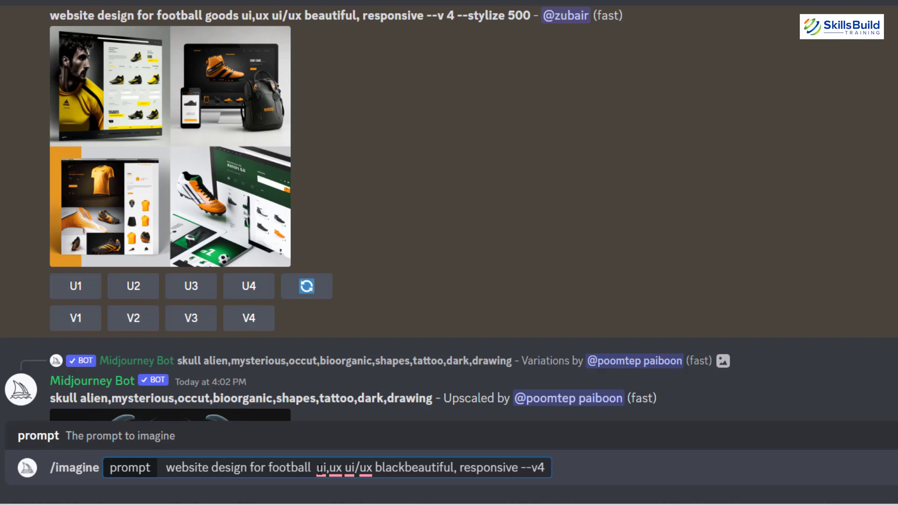
type(", yellow,")
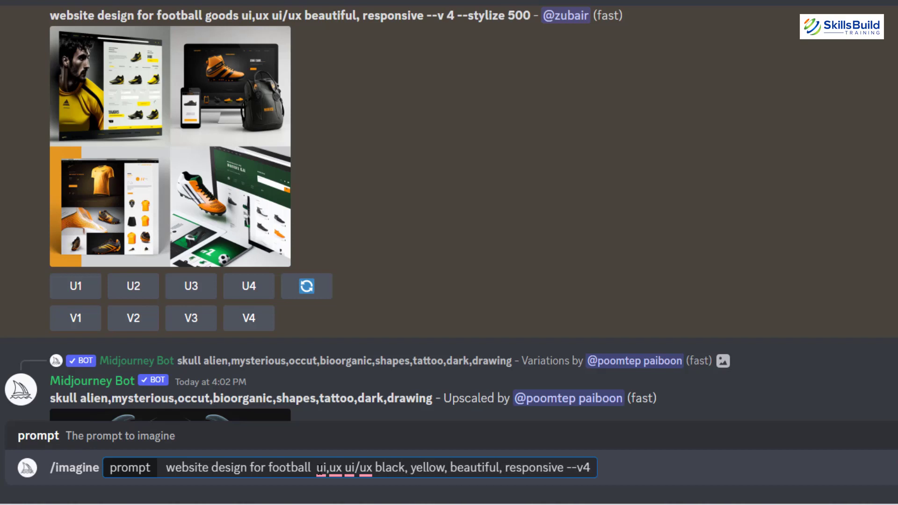
type(" green,")
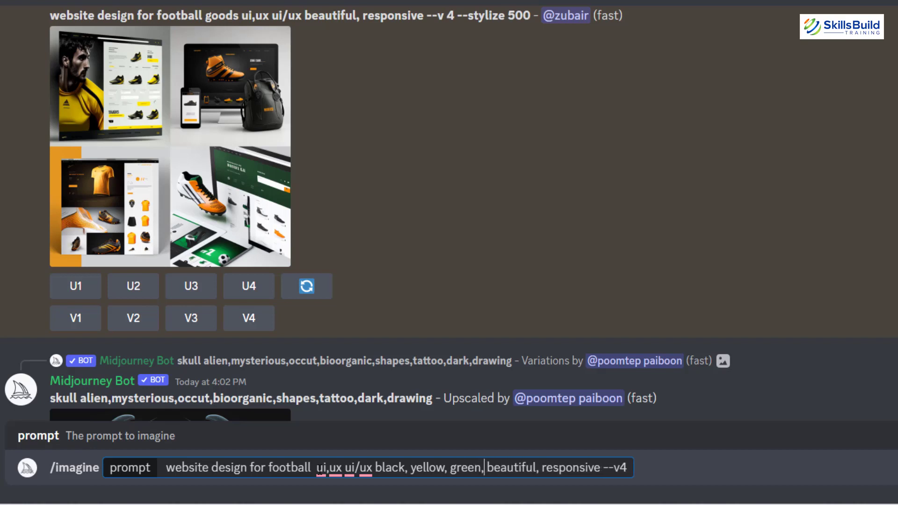
Step: Insert a comma after "ui/ux" in the prompt and submit the /imagine command
key("Left")
key("Left")
key("Left")
key("Left")
key("Left")
key("Left")
key("Left")
key("Left")
key("Left")
key("Left")
key("Left")
key("Left")
key("Left")
key("Left")
key("Left")
key("Left")
key("Left")
key("Left")
key("Left")
key("Left")
type(",")
key("Return")
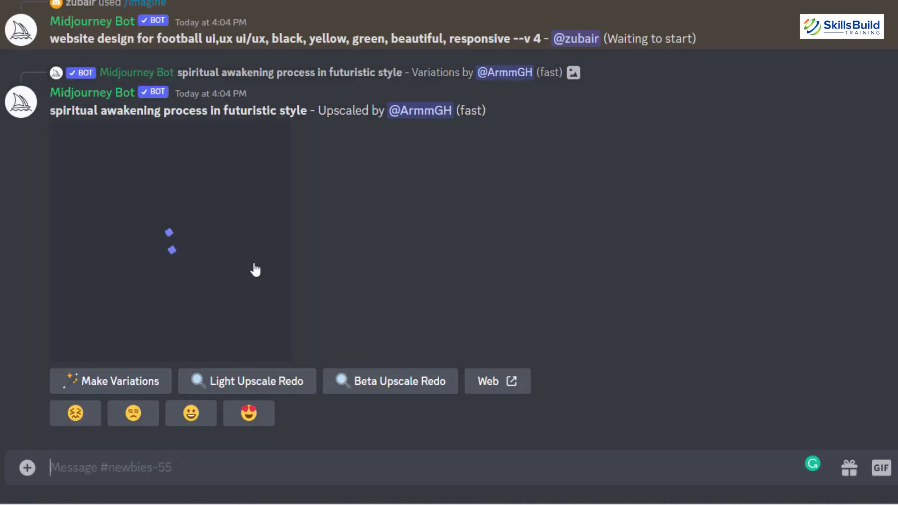
Step: Find the finished black, yellow and green football website grid in the channel and request an upscale of its second image
scroll(252, 170, "up", 4)
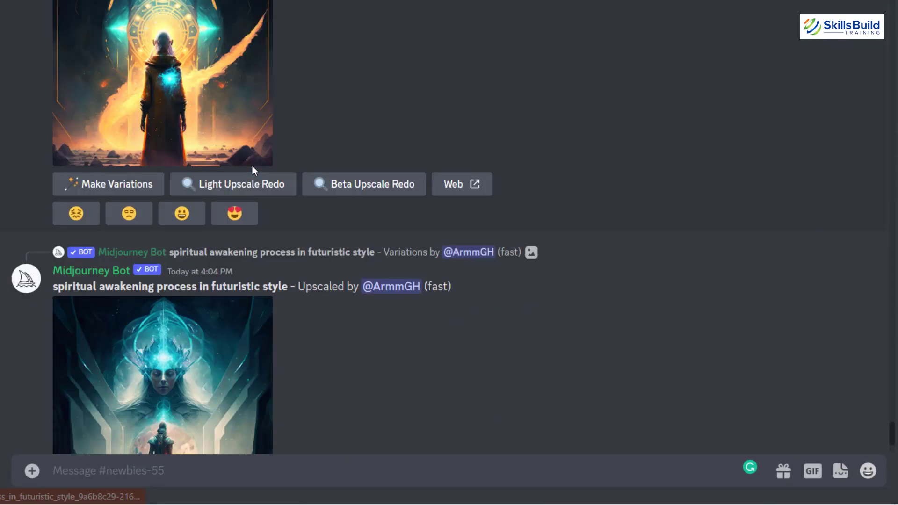
scroll(251, 166, "up", 5)
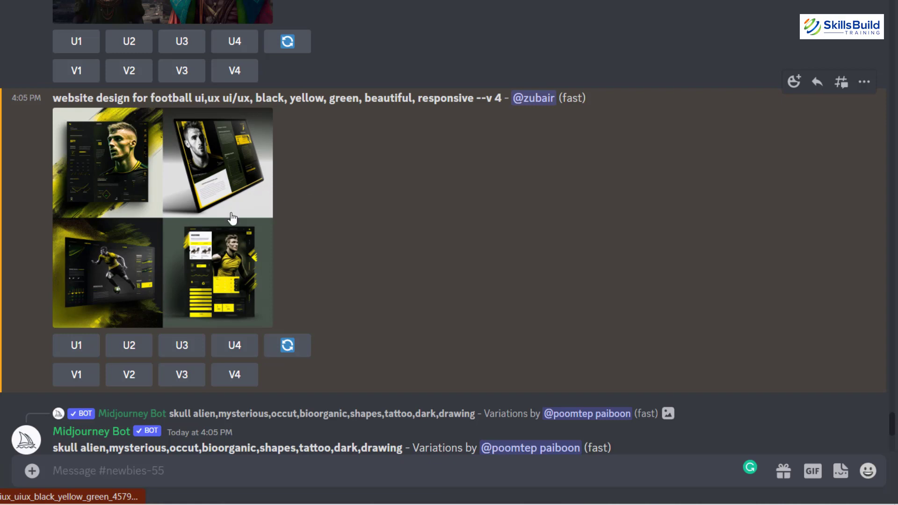
left_click(215, 346)
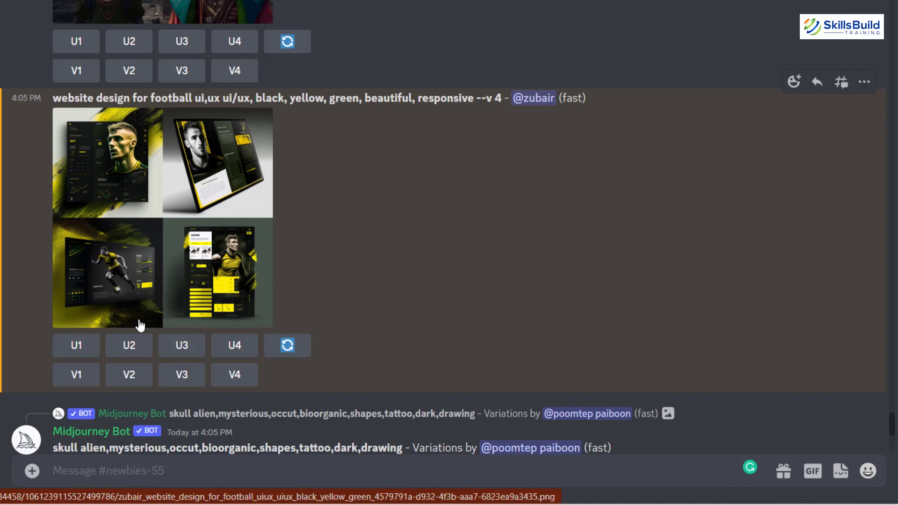
left_click(137, 345)
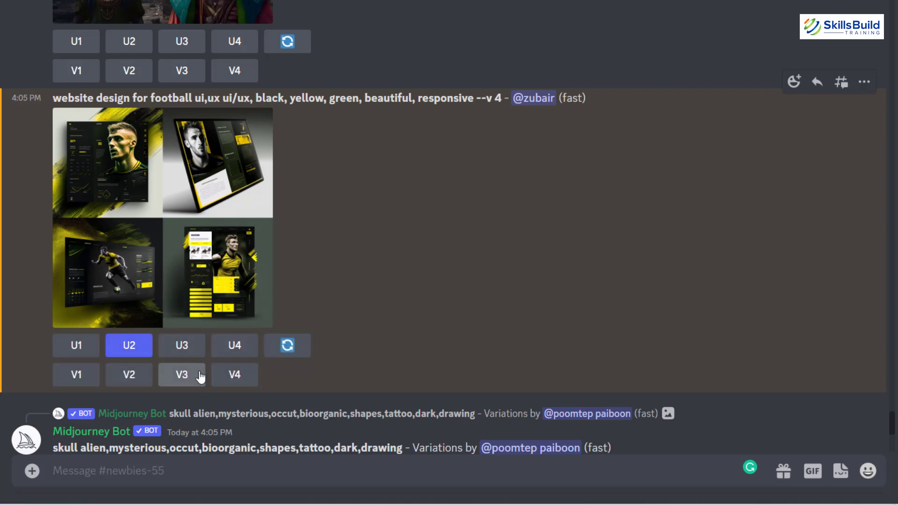
Step: Request variations of images 2 and 4 in the black, yellow and green grid and re-roll the whole prompt
left_click(221, 378)
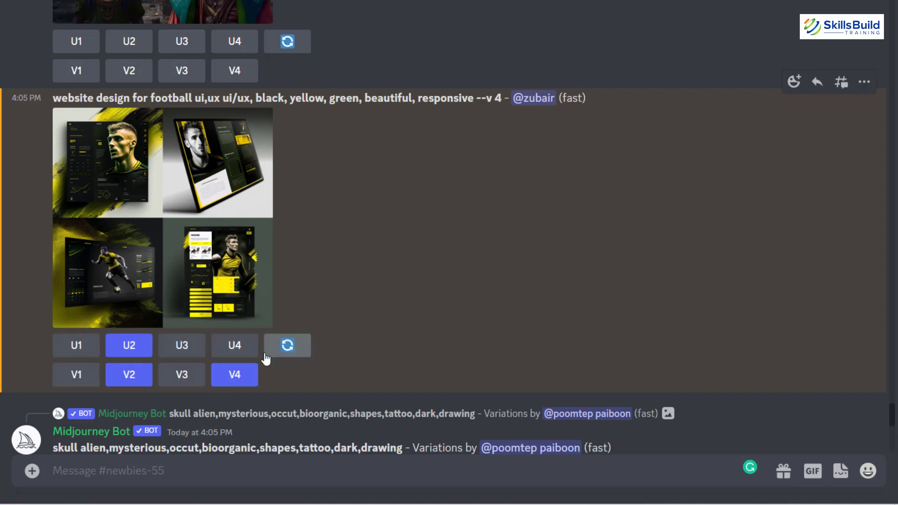
left_click(287, 346)
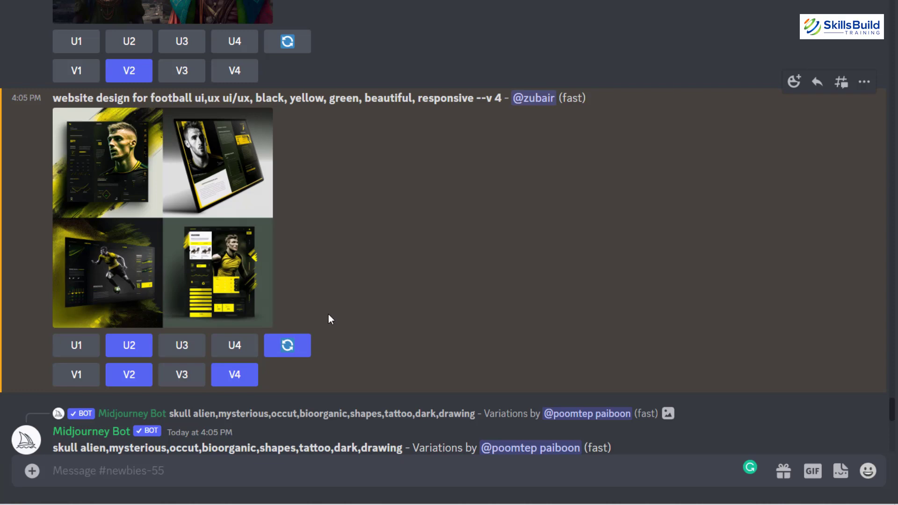
scroll(274, 258, "up", 3)
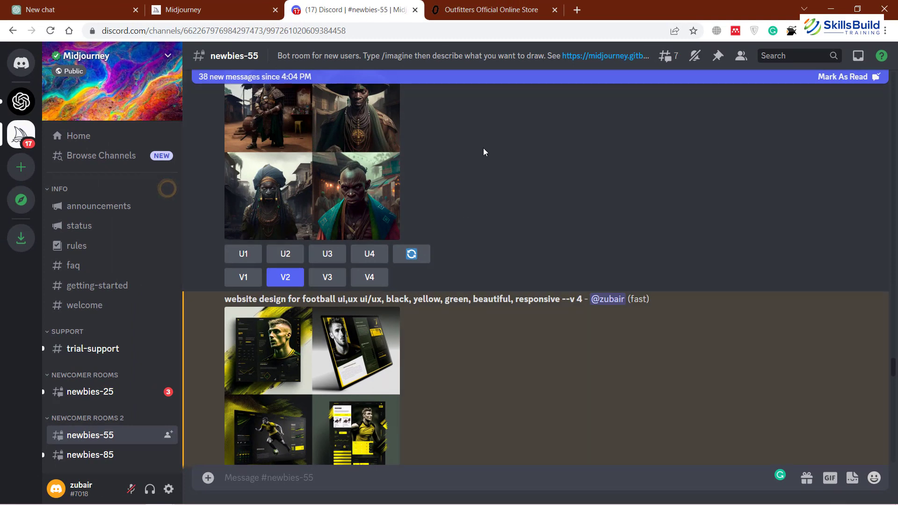
Step: Switch to the Outfitters online store page and copy the image address of its winter sale banner
left_click(493, 11)
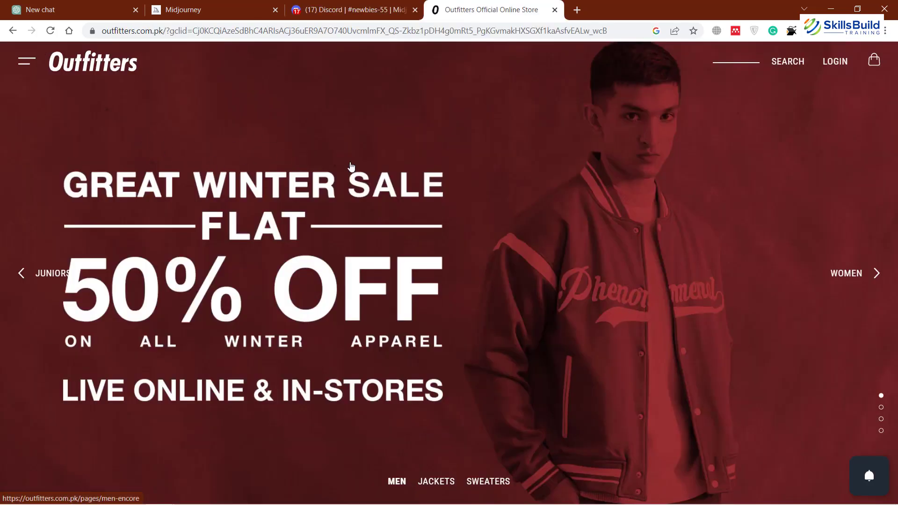
right_click(278, 108)
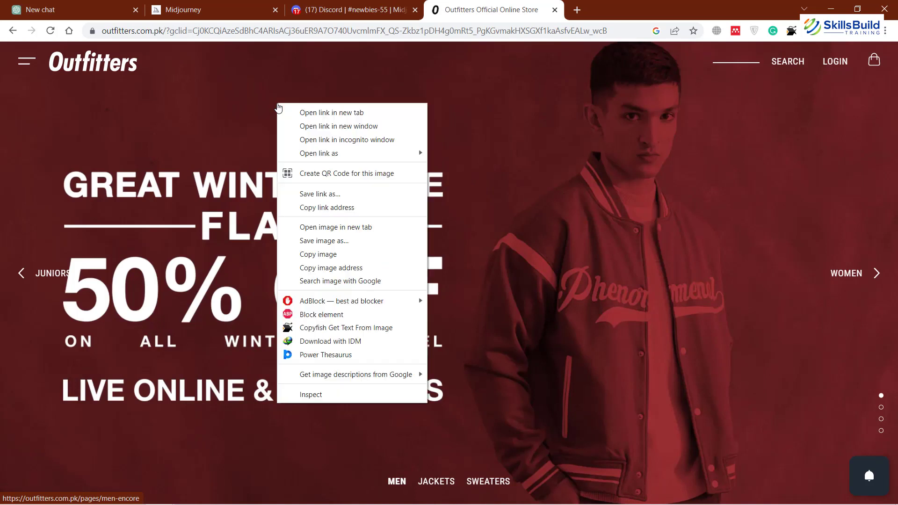
left_click(344, 268)
Step: Return to the Discord newbies-55 channel and start an /imagine command with the copied banner image address as its prompt
left_click(362, 7)
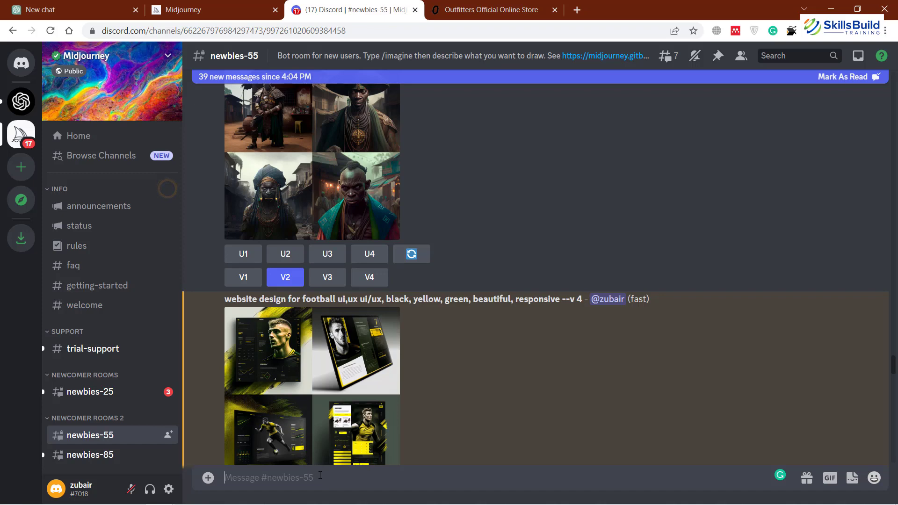
type("/")
key("BackSpace")
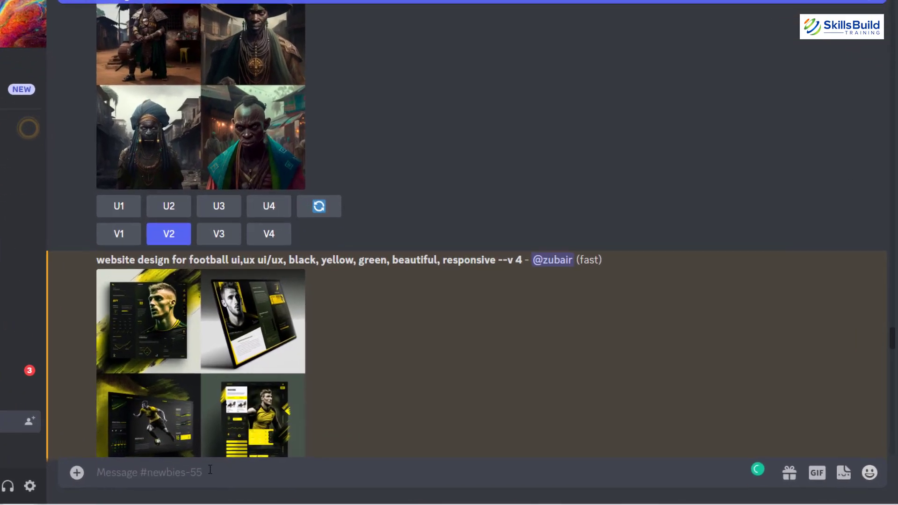
type("/i")
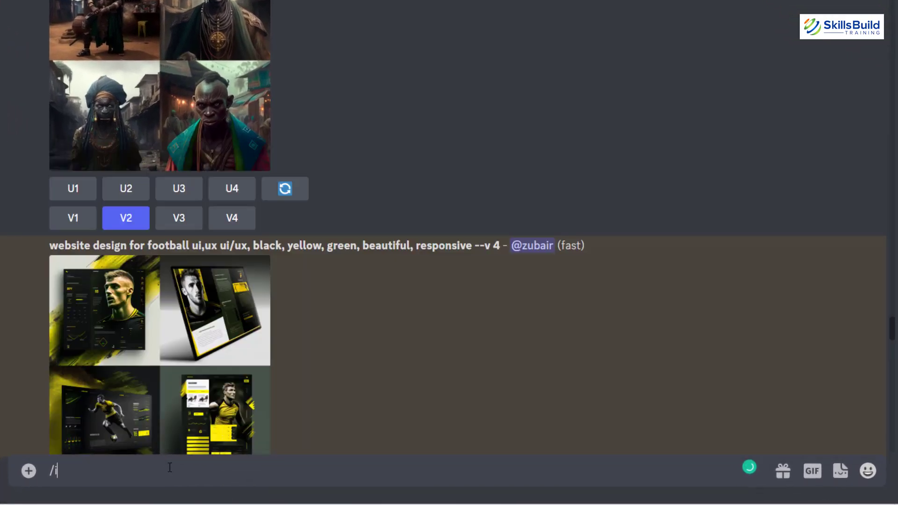
type("magine")
key("Return")
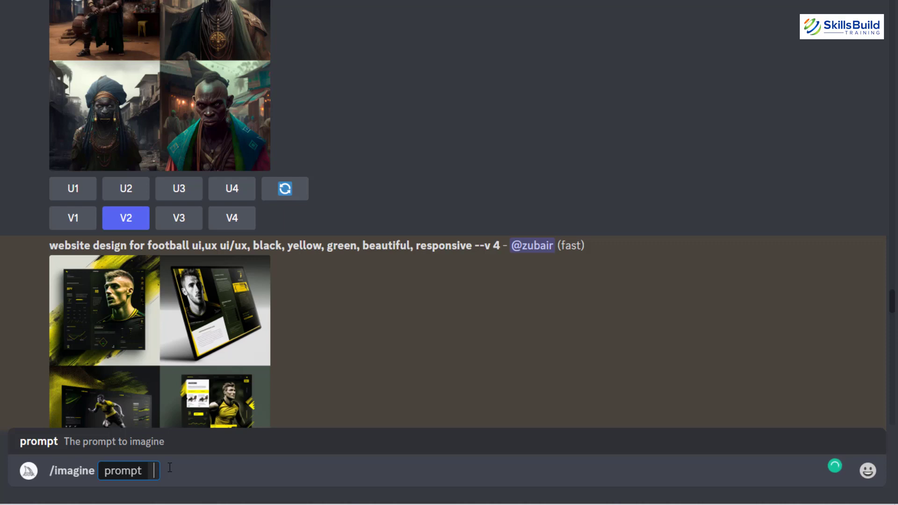
key("ctrl+v")
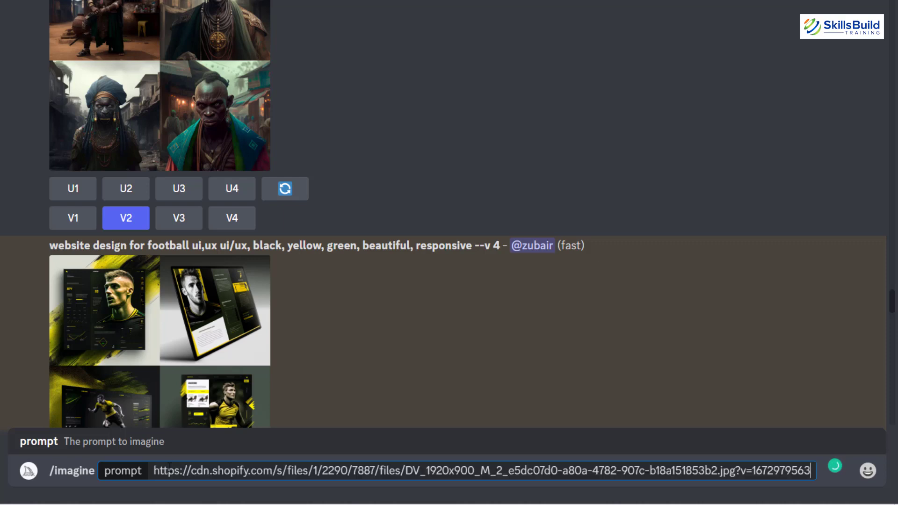
Step: Append "beautiful, football, ui, ux, ui/ux -- stylize 500" after the image address and submit the prompt
type("beautiful")
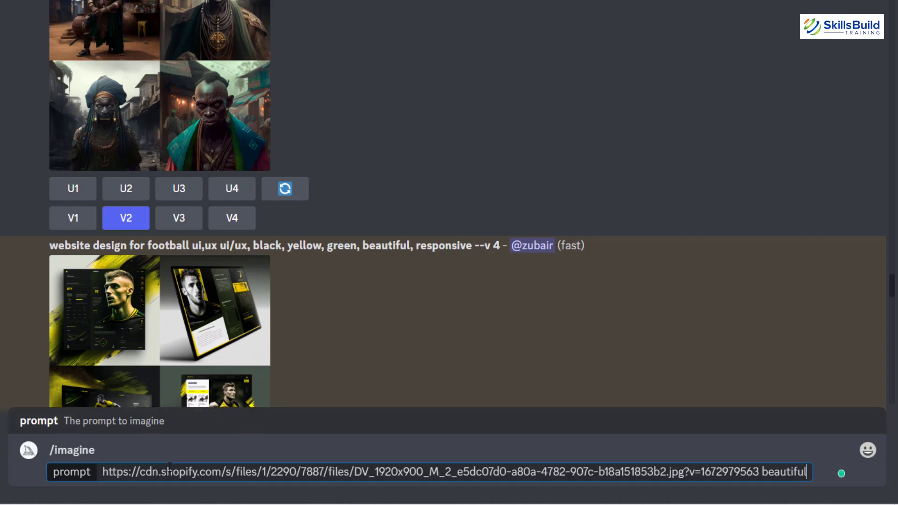
type(", football")
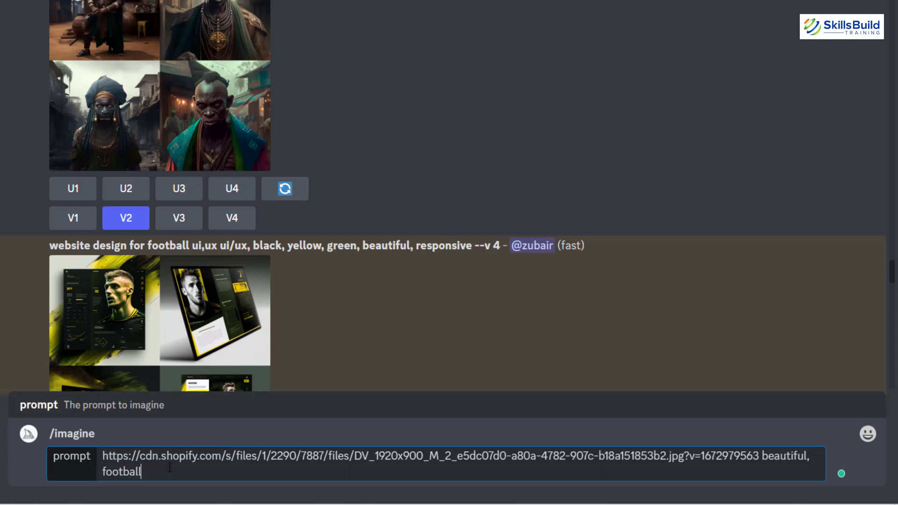
type(", ui, ux, ui/ux")
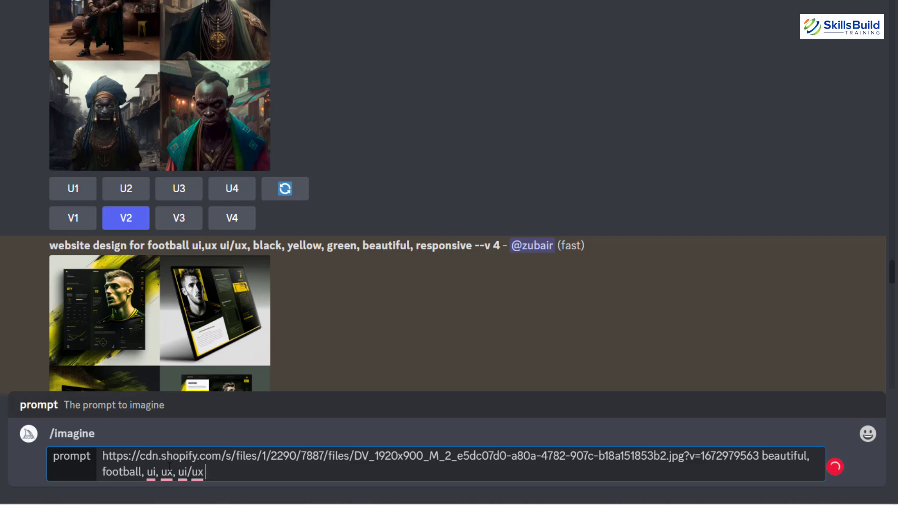
type(" -- stylize 500")
key("Return")
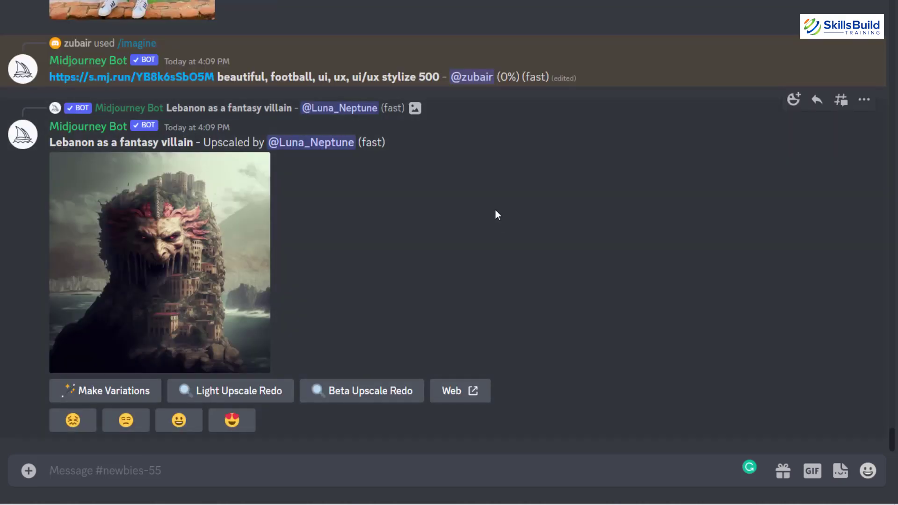
Step: Find the finished grid based on the banner image, view it enlarged and close the preview
scroll(472, 257, "up", 5)
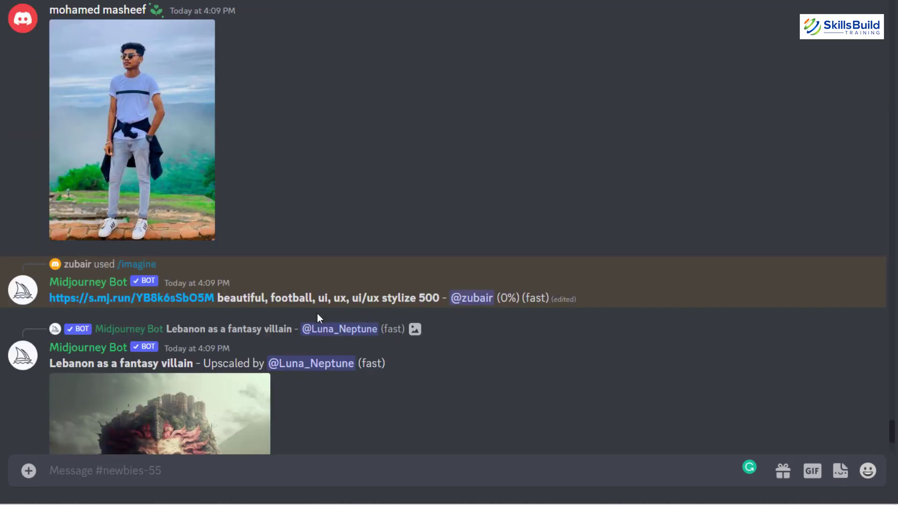
left_click(863, 258)
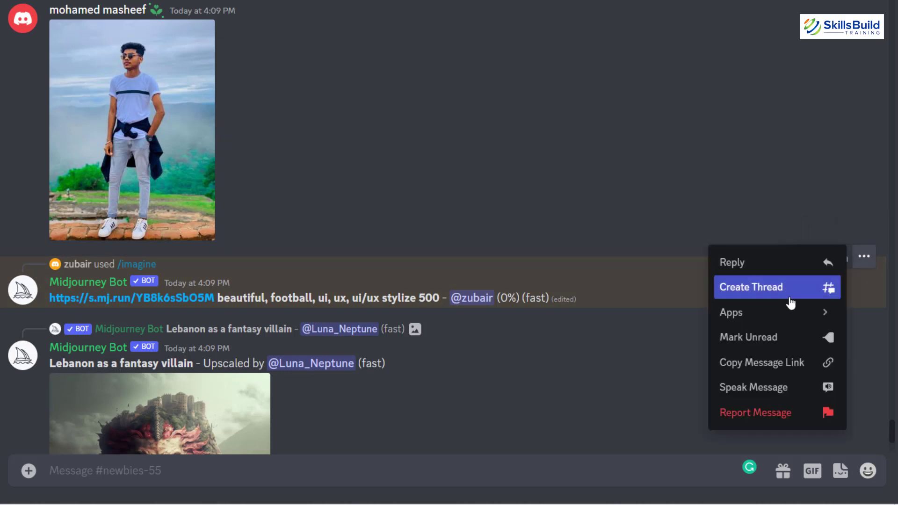
left_click(649, 325)
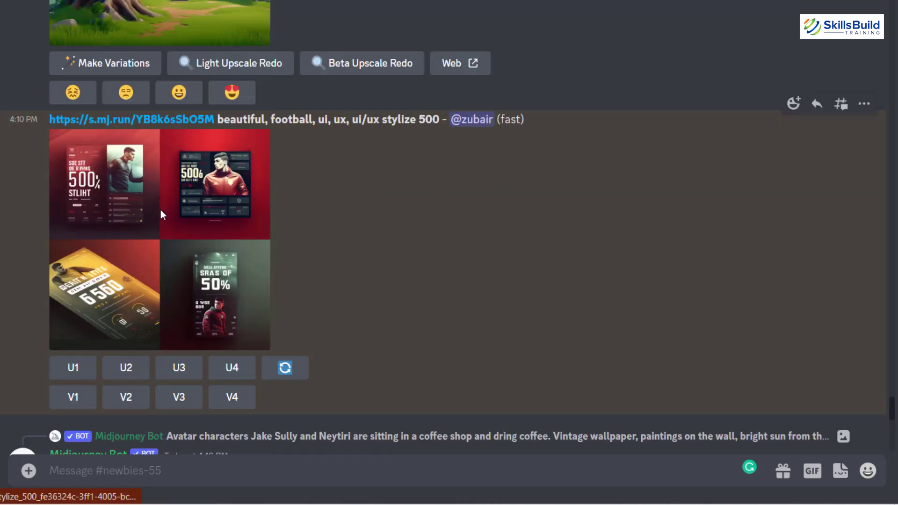
left_click(179, 228)
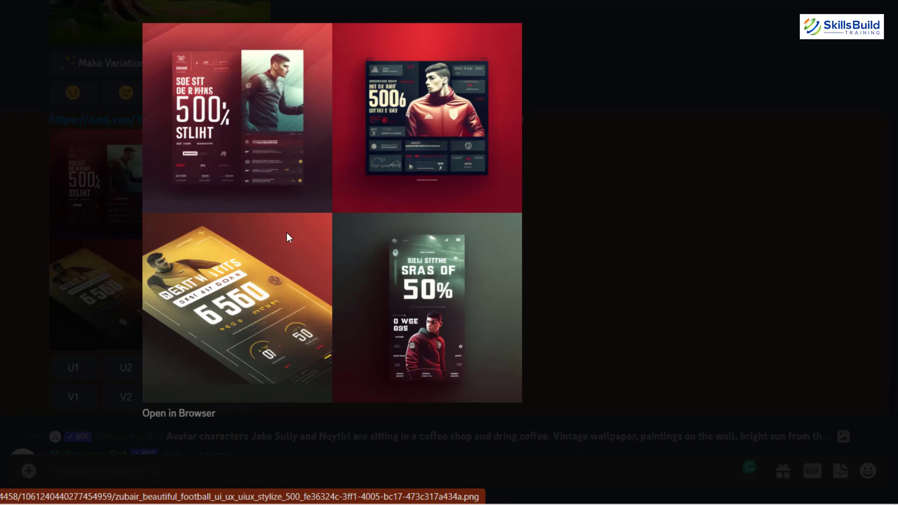
left_click(570, 213)
Step: Start another /imagine command and paste the same banner image address into its prompt
left_click(234, 467)
type("/im")
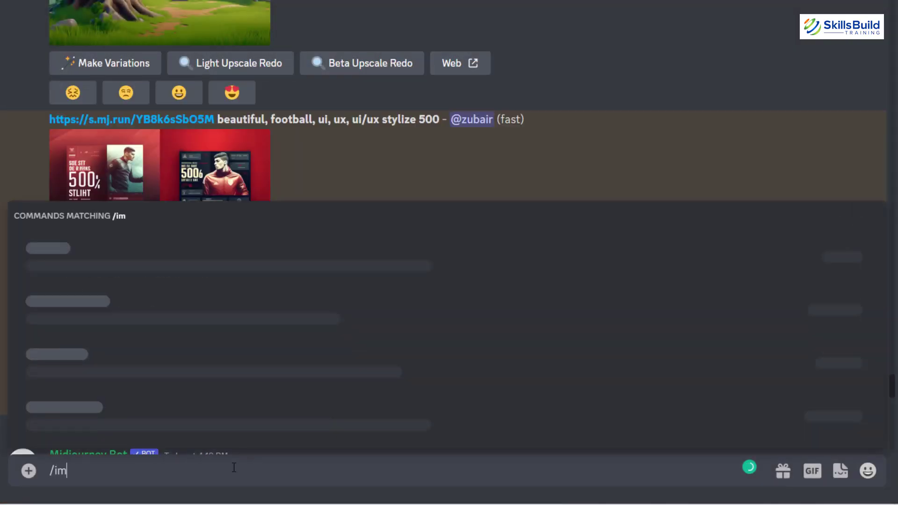
key("Tab")
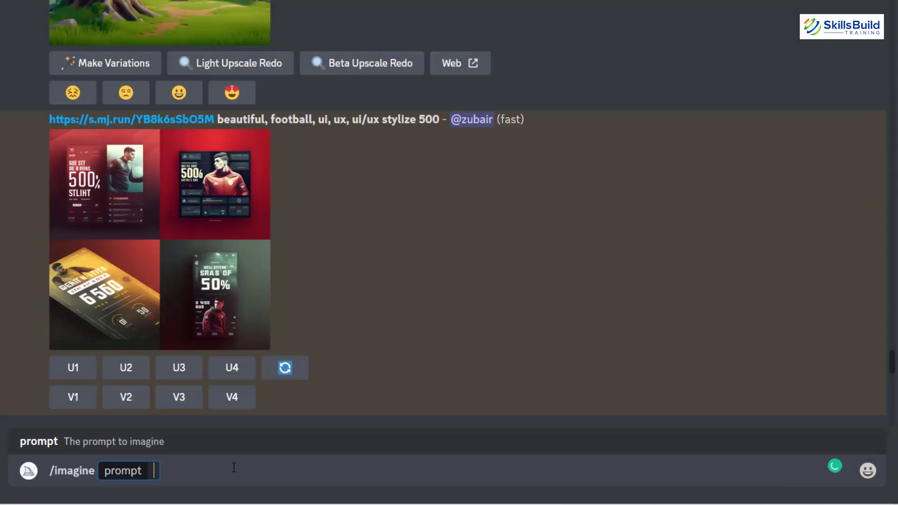
key("ctrl+v")
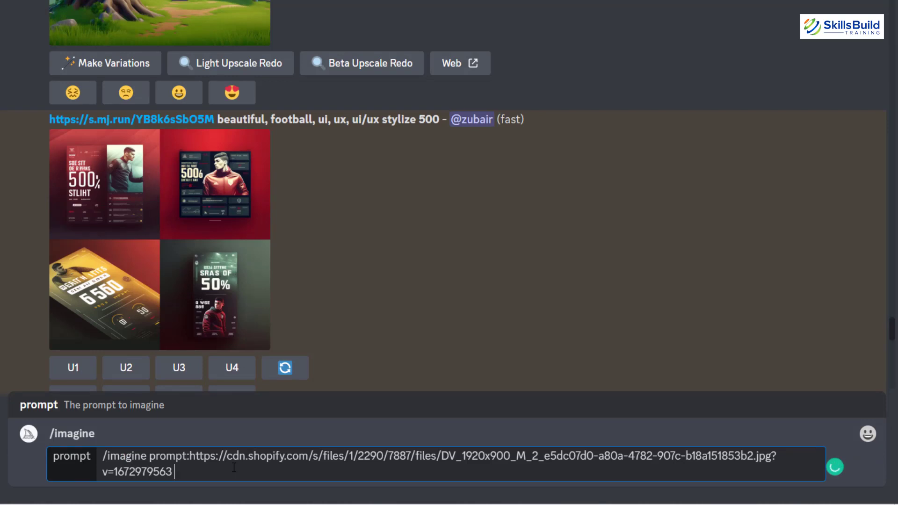
Step: Append "football website, no person, --stylize500" to the image address and submit the prompt
type("football website, ")
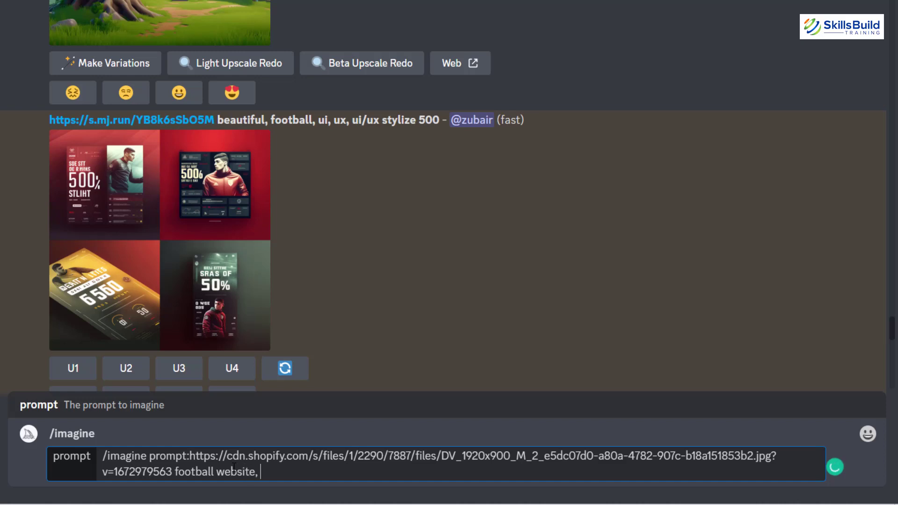
type("no person")
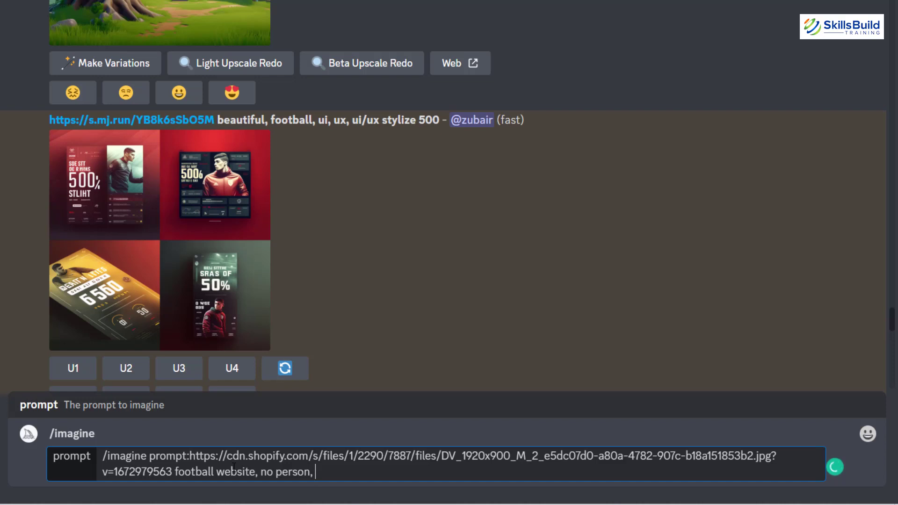
type(", stylize500--")
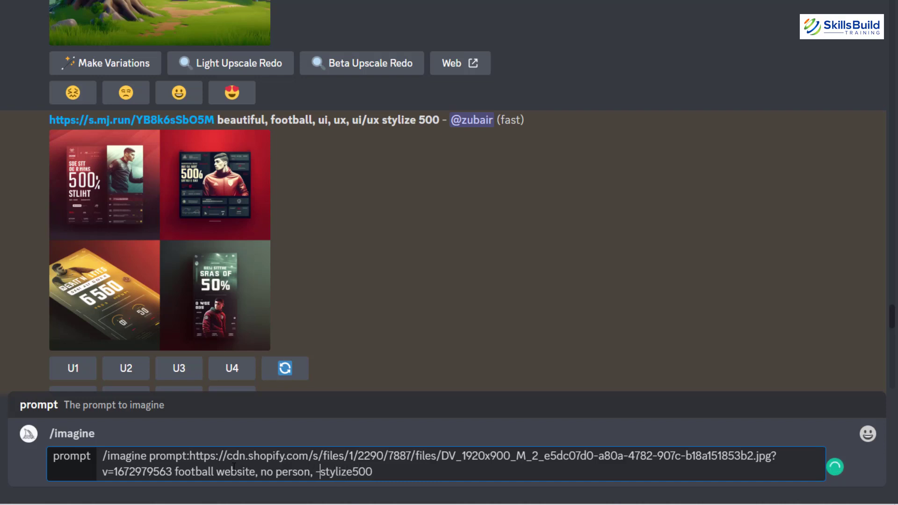
key("Return")
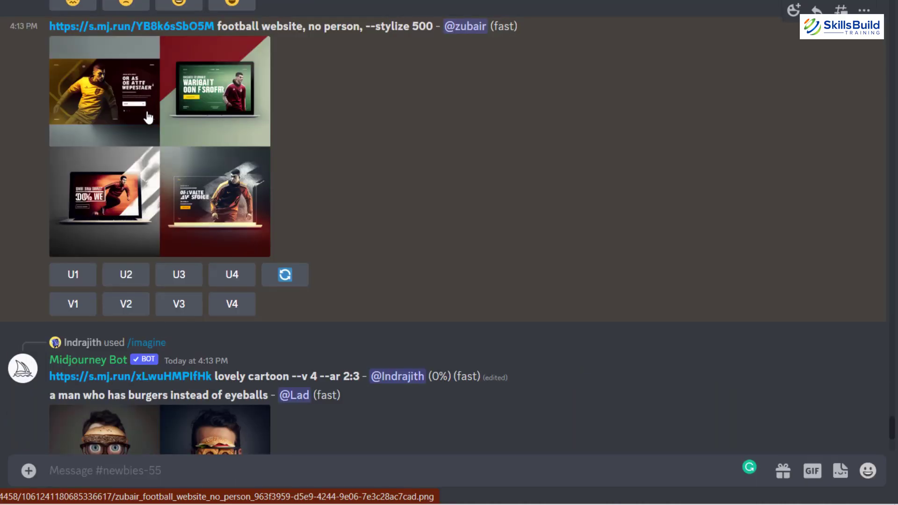
Step: View the finished "football website, no person" grid enlarged and close the preview
left_click(148, 118)
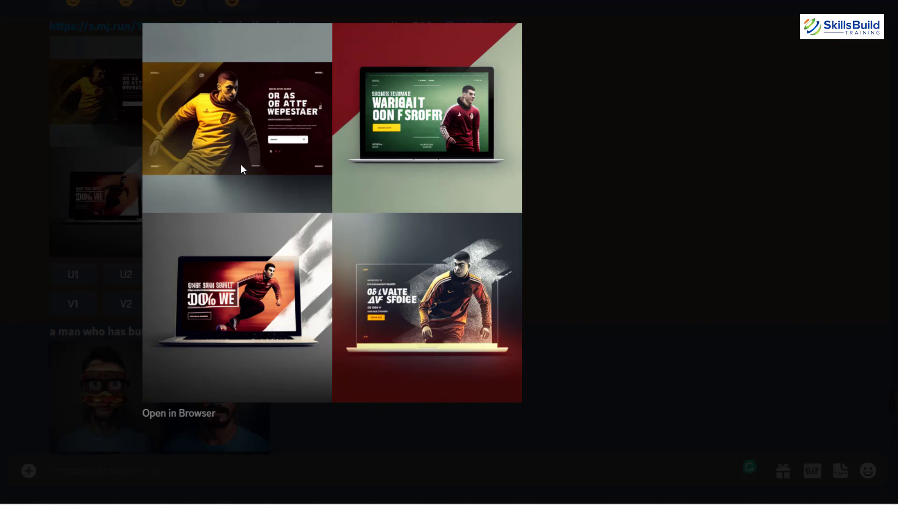
left_click(79, 131)
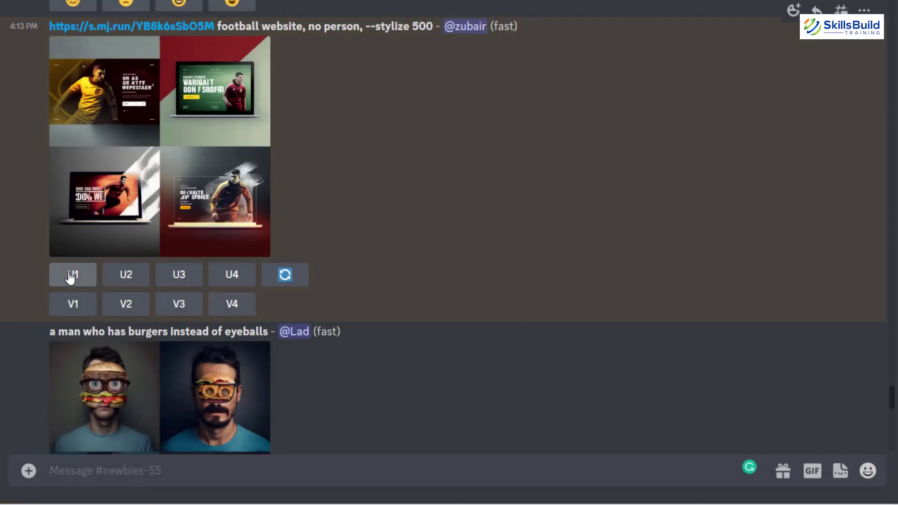
Step: Upscale the first image of the "football website, no person" grid and save the enlarged result to the Desktop as a PNG image
left_click(71, 275)
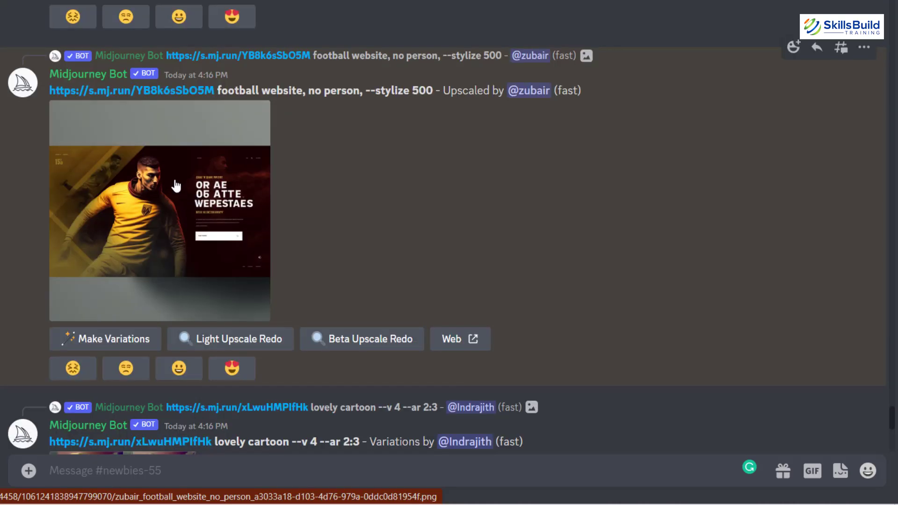
left_click(173, 184)
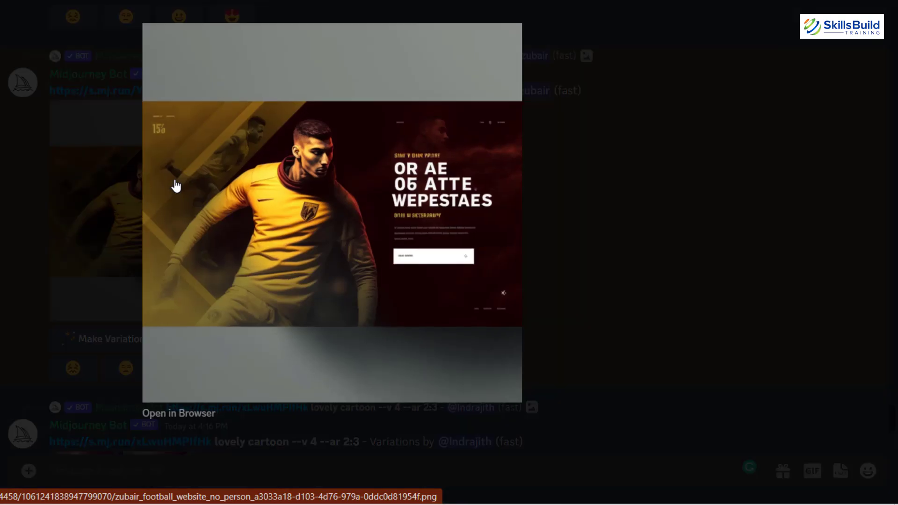
right_click(265, 142)
left_click(323, 170)
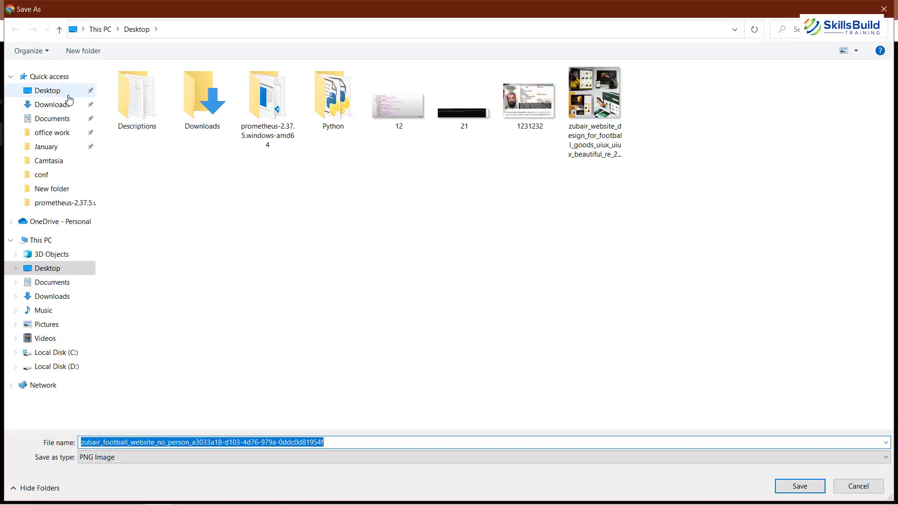
left_click(65, 92)
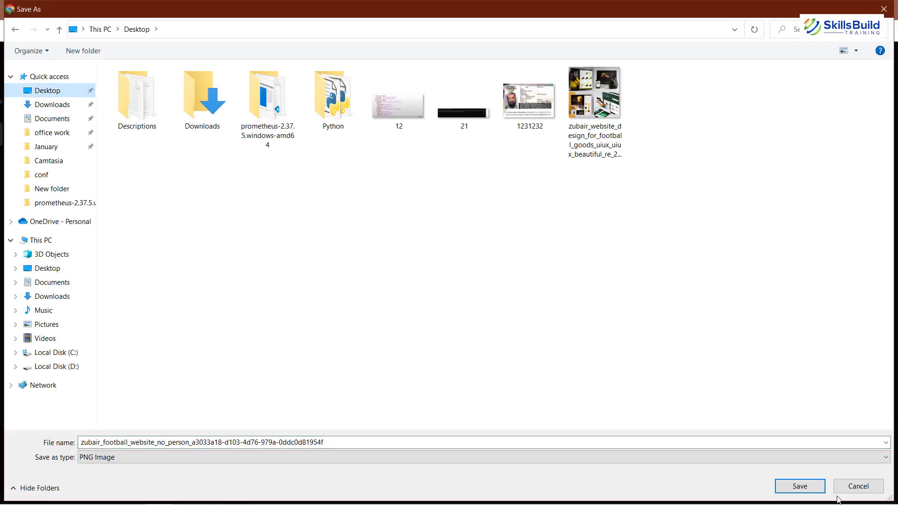
left_click(798, 486)
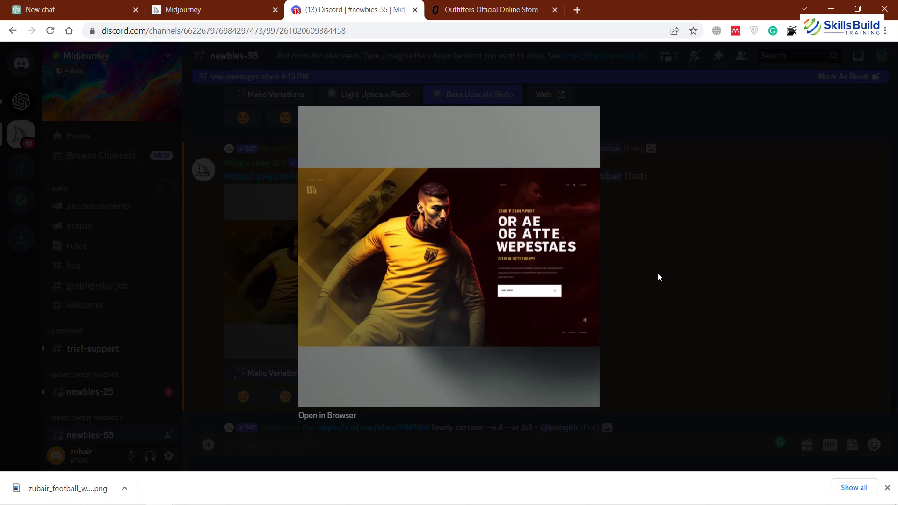
left_click(658, 274)
Step: Ask ChatGPT for the outline of a website that sells football goods, with hero title, call to action button, tagline, description and some features
left_click(70, 10)
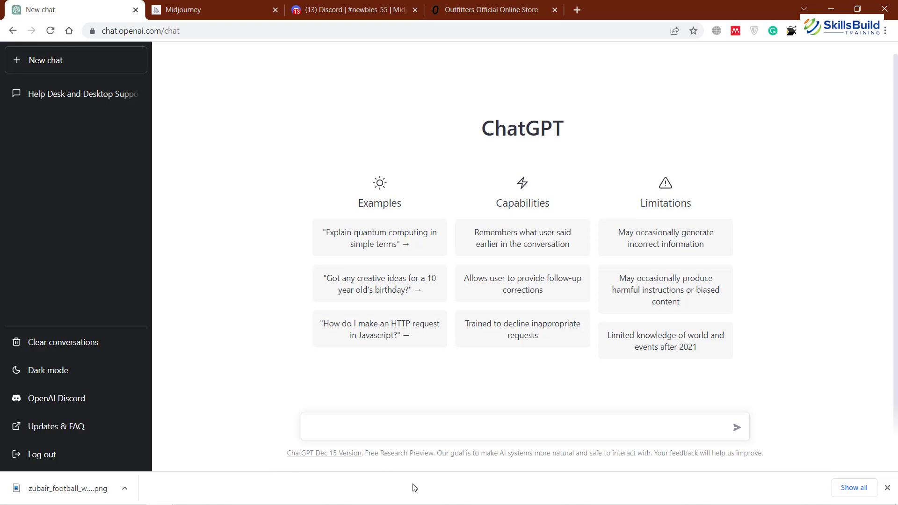
type("please")
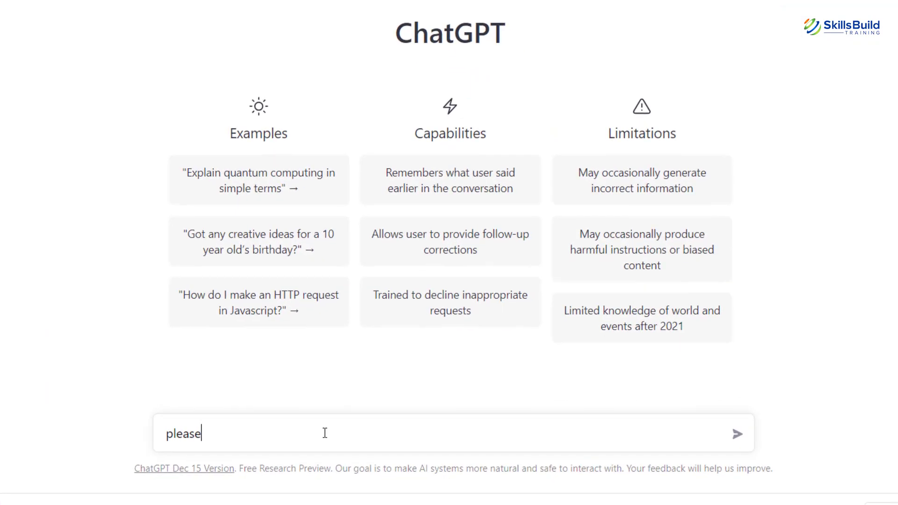
type(" give me the outl")
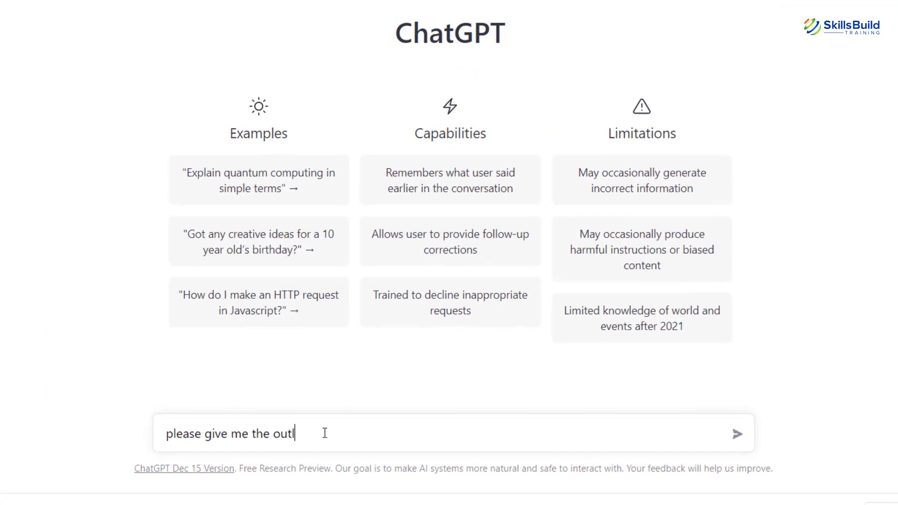
type("ine for a websote that s")
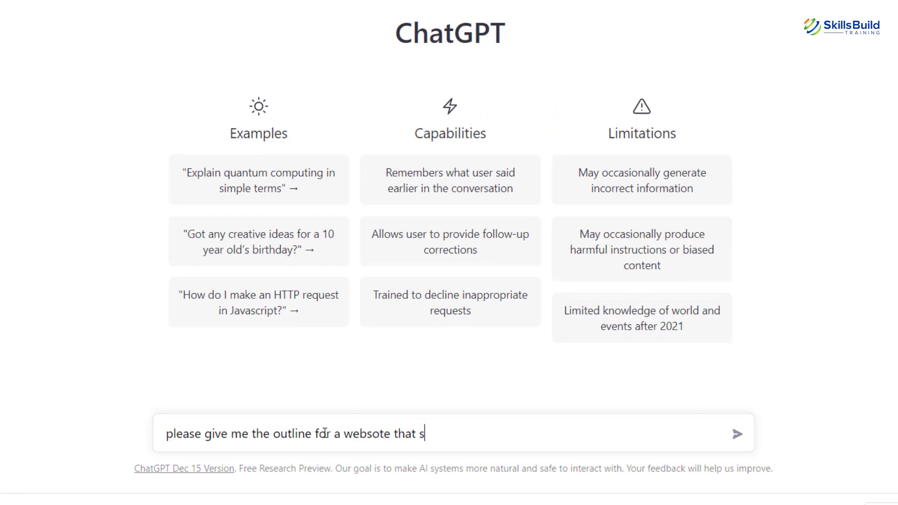
type("ells football goo")
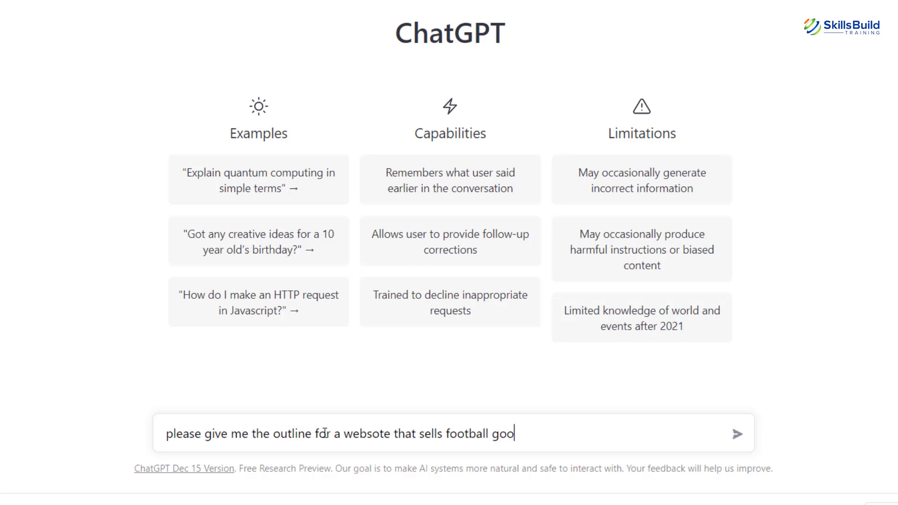
type("ds and give me h")
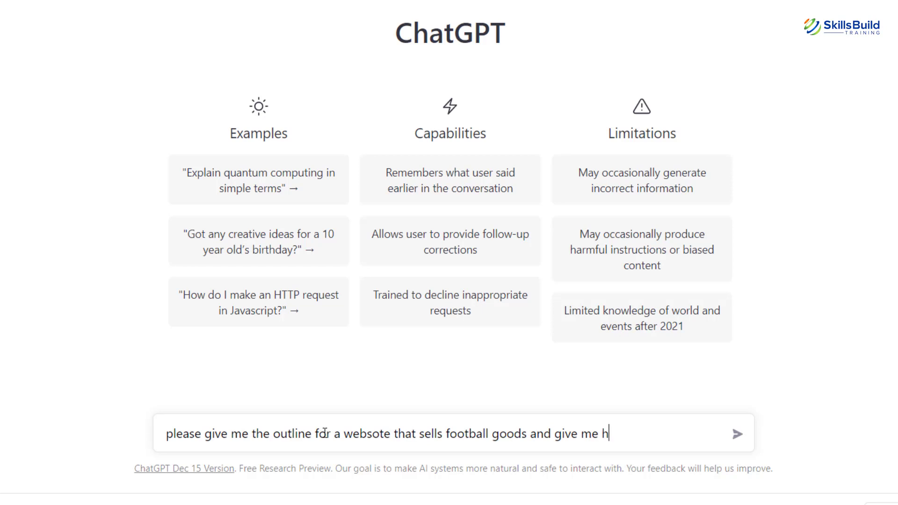
type("ero title, call to ac")
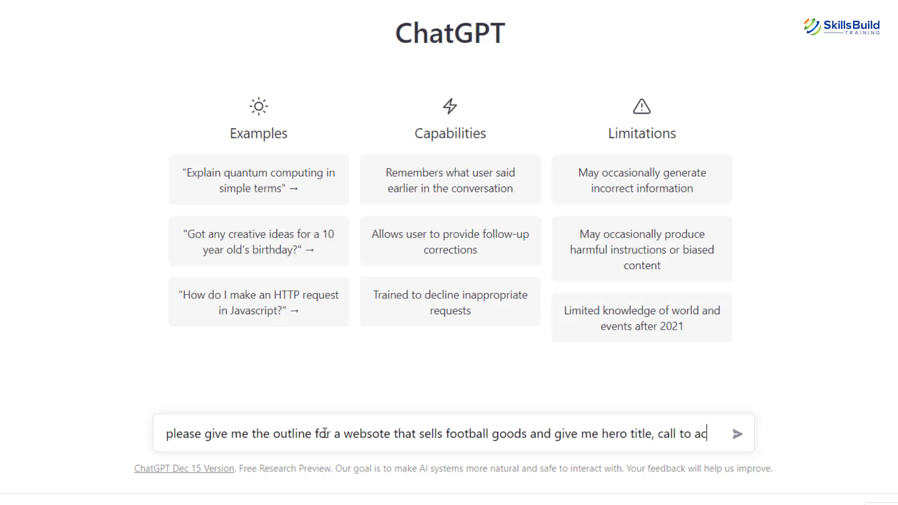
type("tion button")
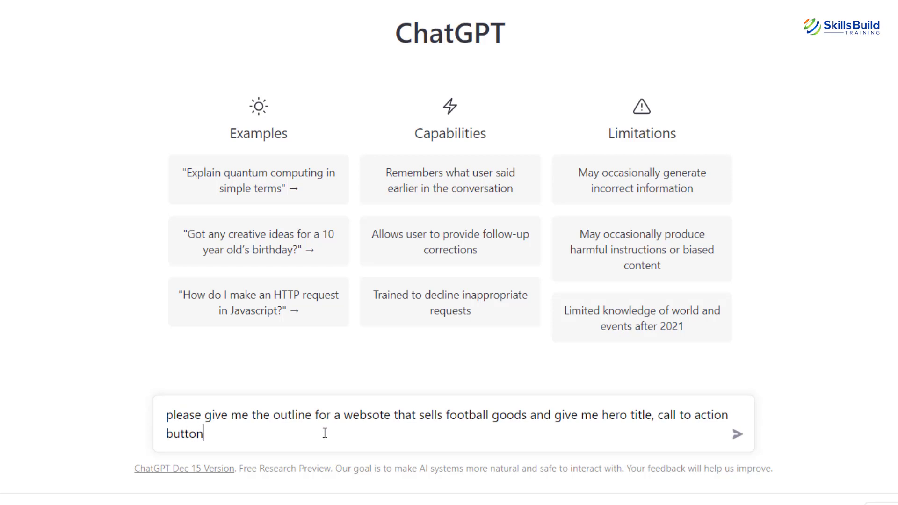
type(", tagline, de")
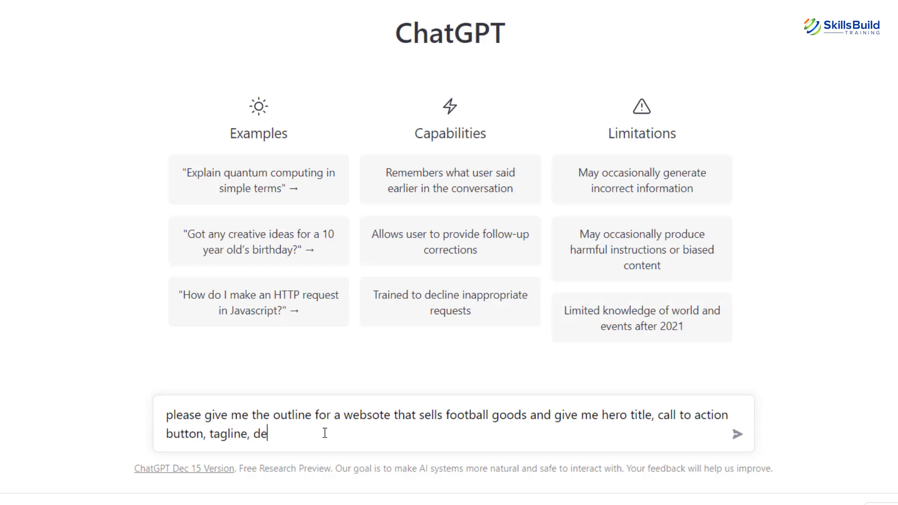
type("scription and so")
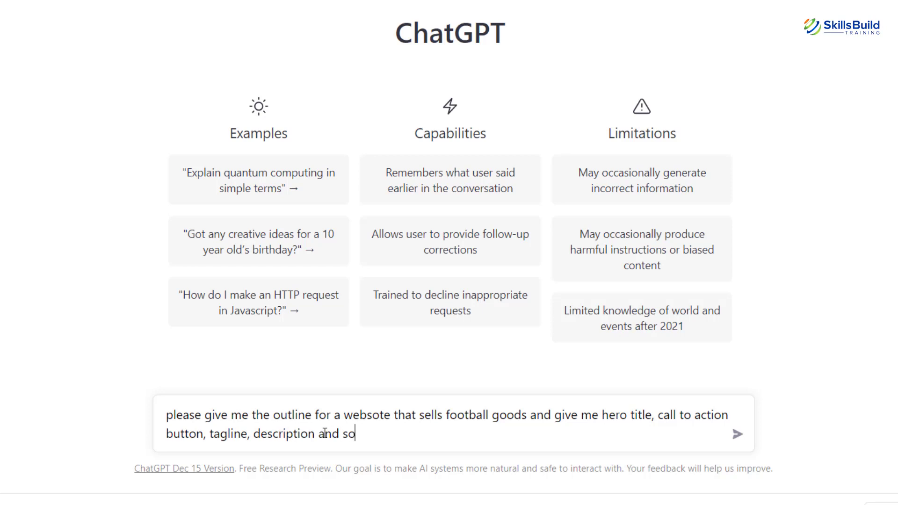
type("me features")
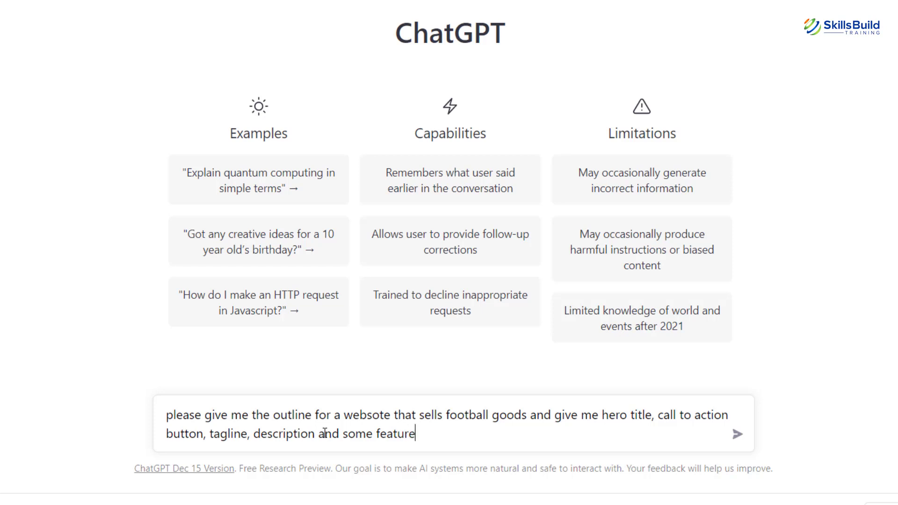
key("Return")
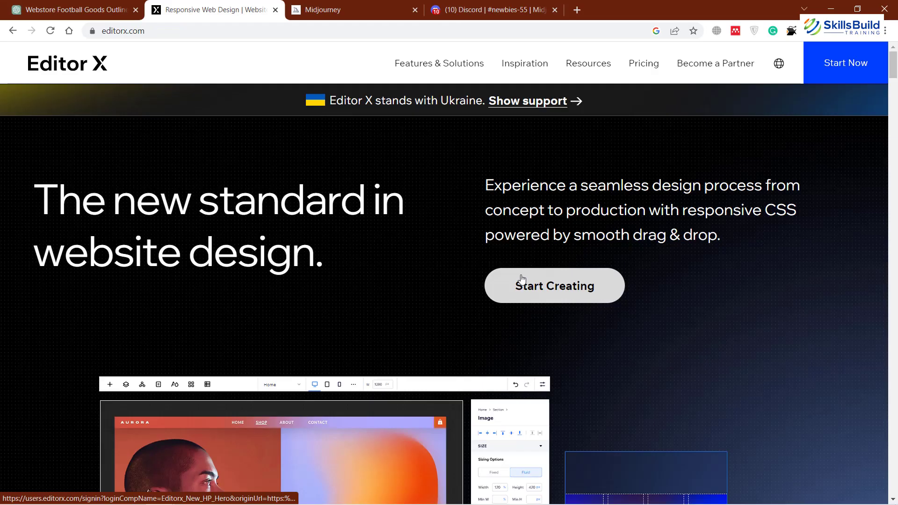
Step: Switch to Discord, enlarge the upscaled football website image, copy its image address and close the preview
key("alt+Tab")
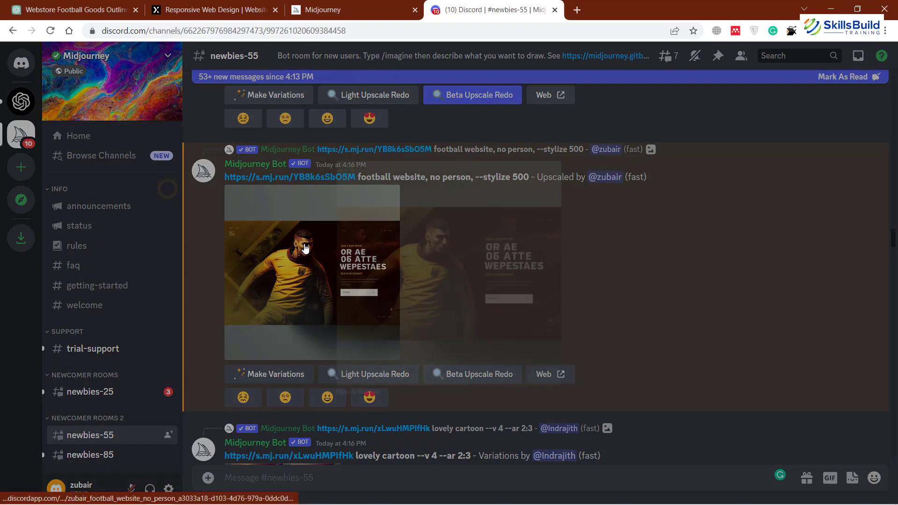
left_click(428, 213)
right_click(428, 213)
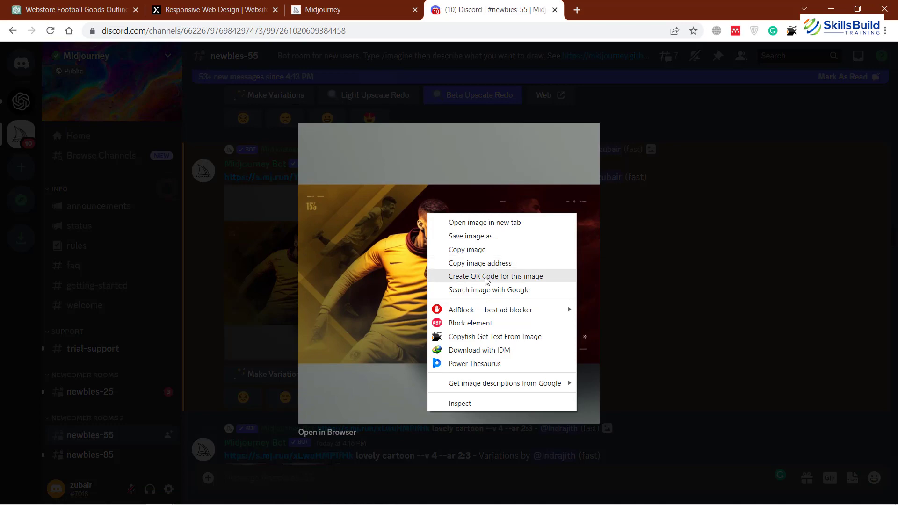
left_click(483, 262)
left_click(709, 253)
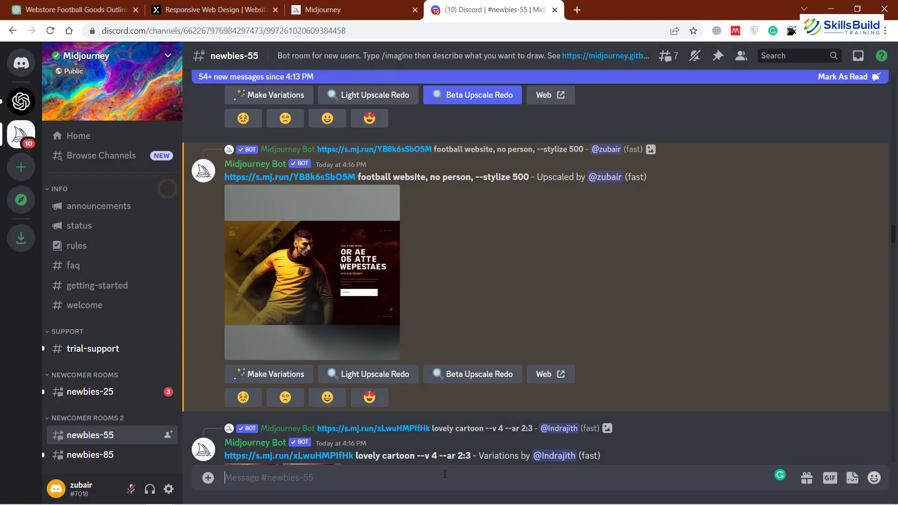
Step: Submit an /imagine prompt made of the copied image address followed by "render, 8k wallpaper, football -- stylize 500"
type("/ima")
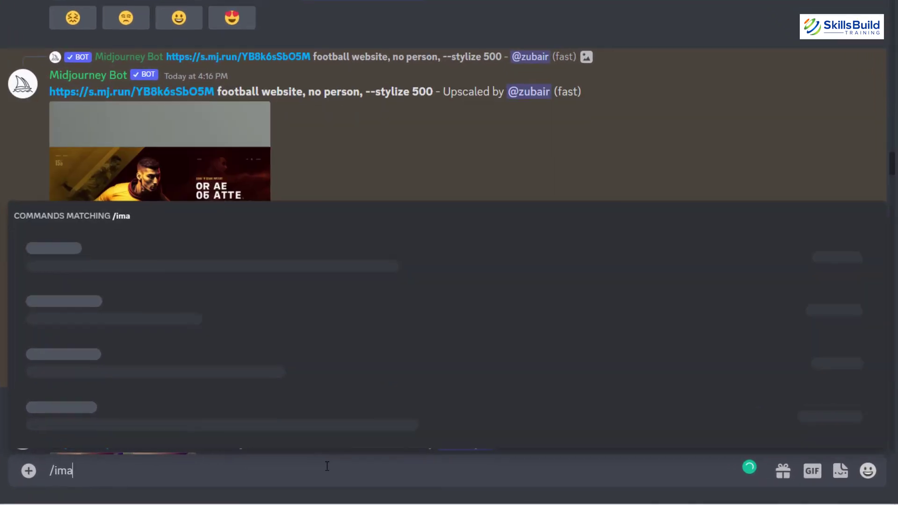
key("Tab")
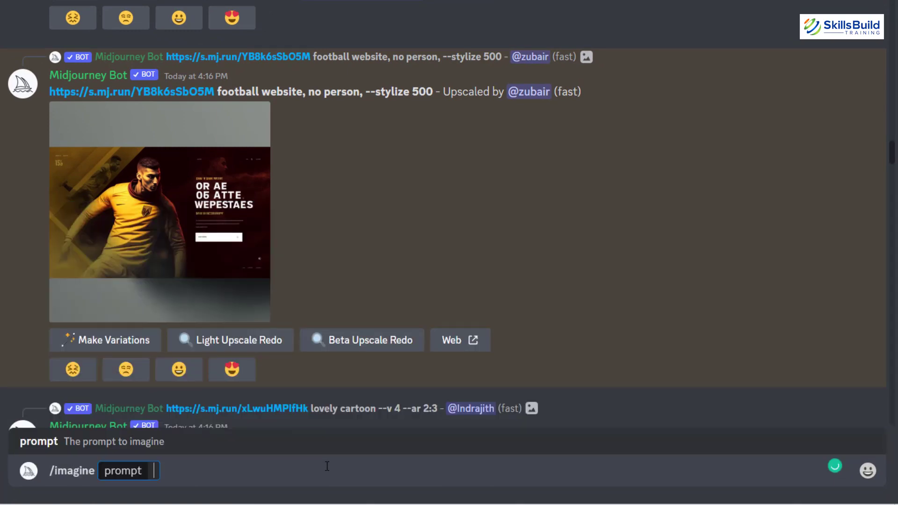
key("ctrl+v")
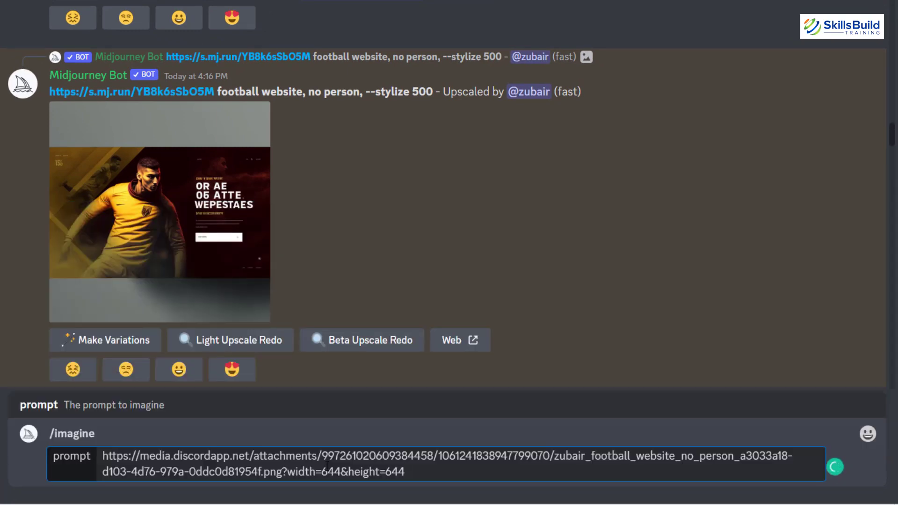
type("render, 8k wal")
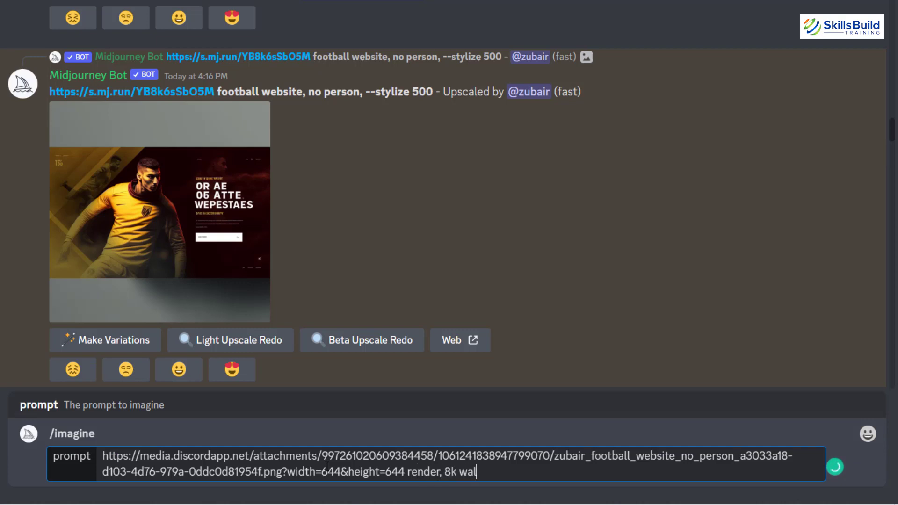
type("lpaper, football")
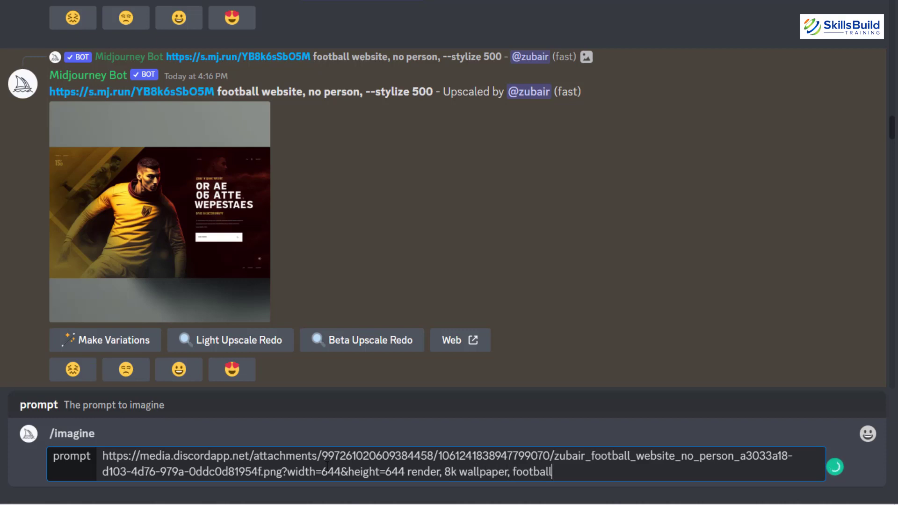
type(" -- stylize 500")
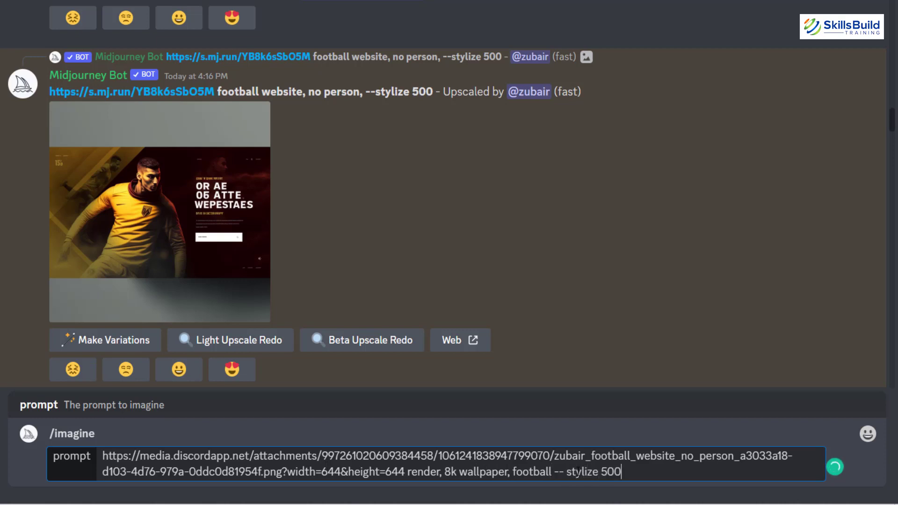
key("Return")
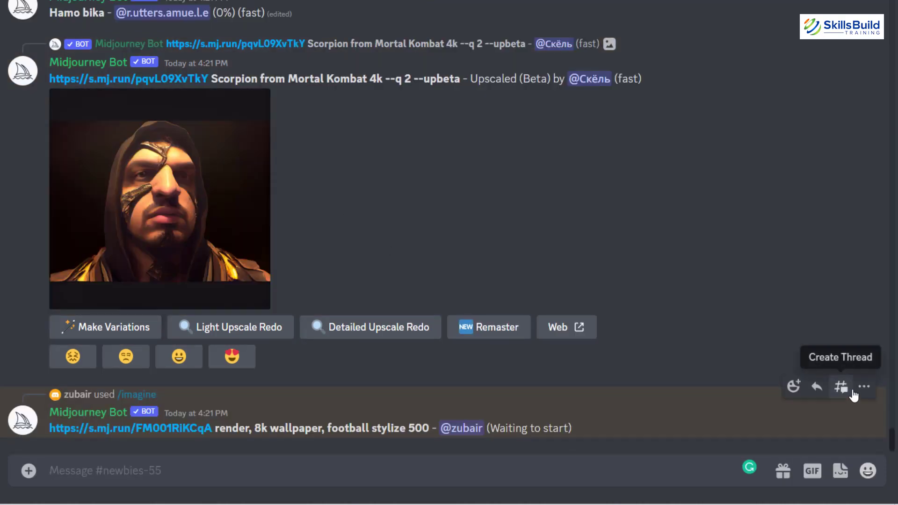
left_click(858, 391)
left_click(760, 403)
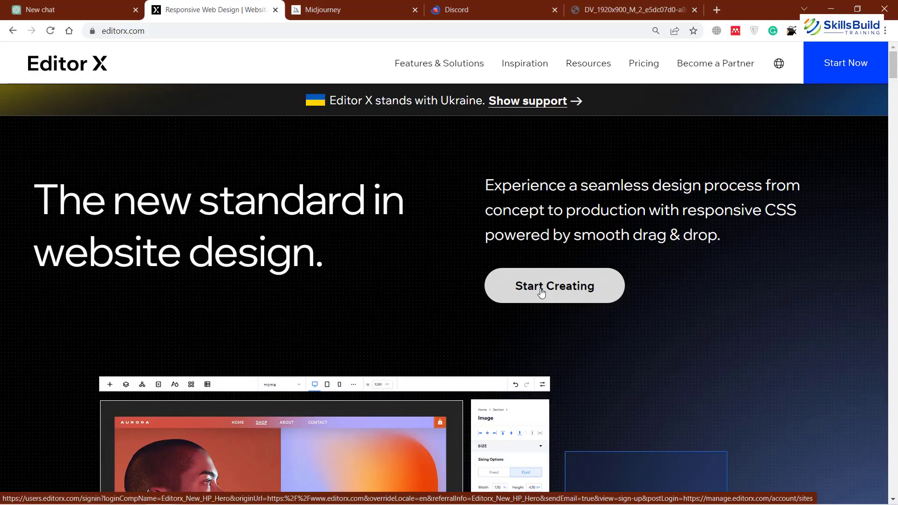
Step: Switch to Editor X, start a new site from the Blank Canvas template and close the template chooser page
left_click(541, 292)
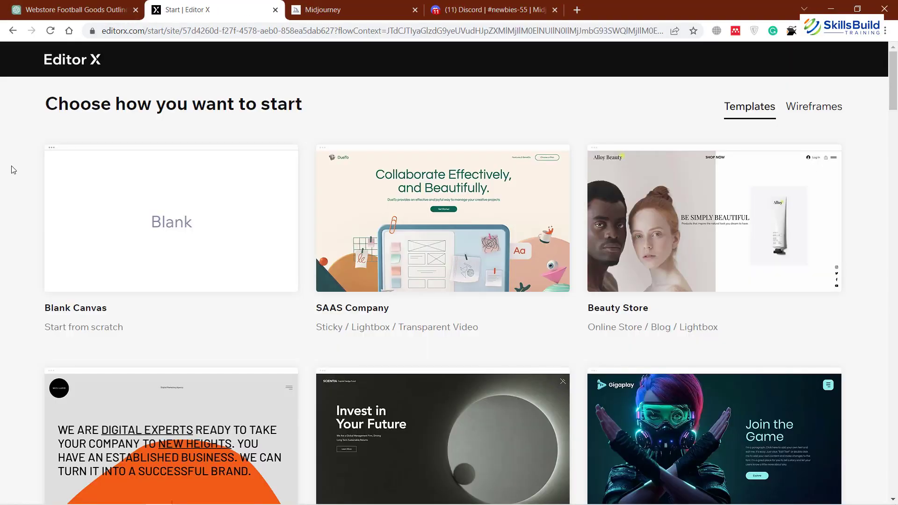
mouse_move(162, 216)
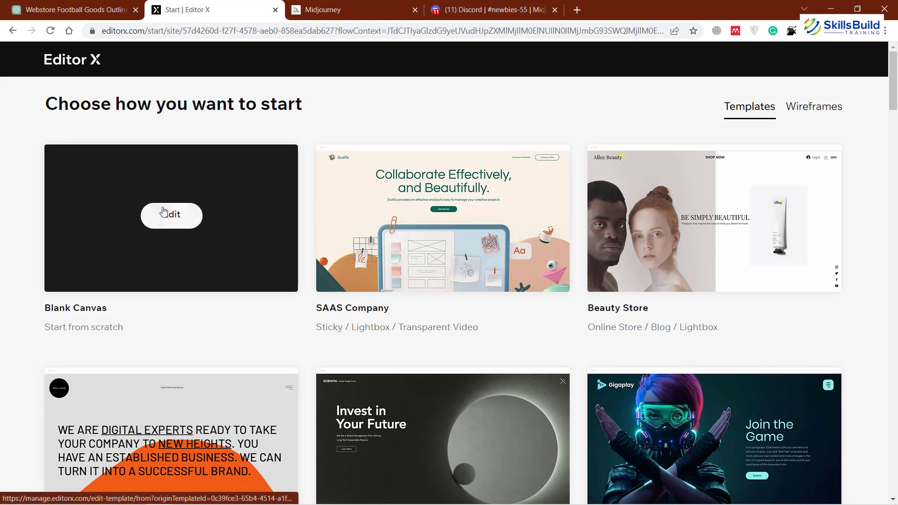
left_click(162, 216)
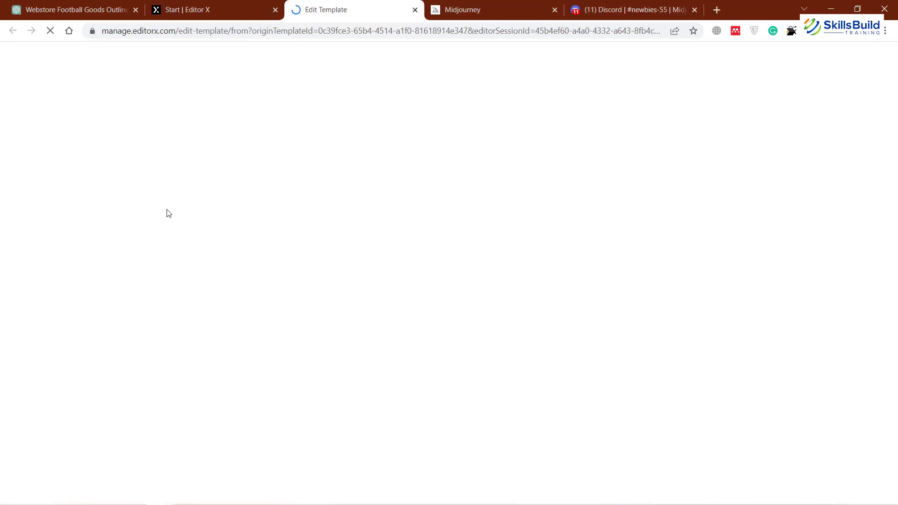
left_click(276, 10)
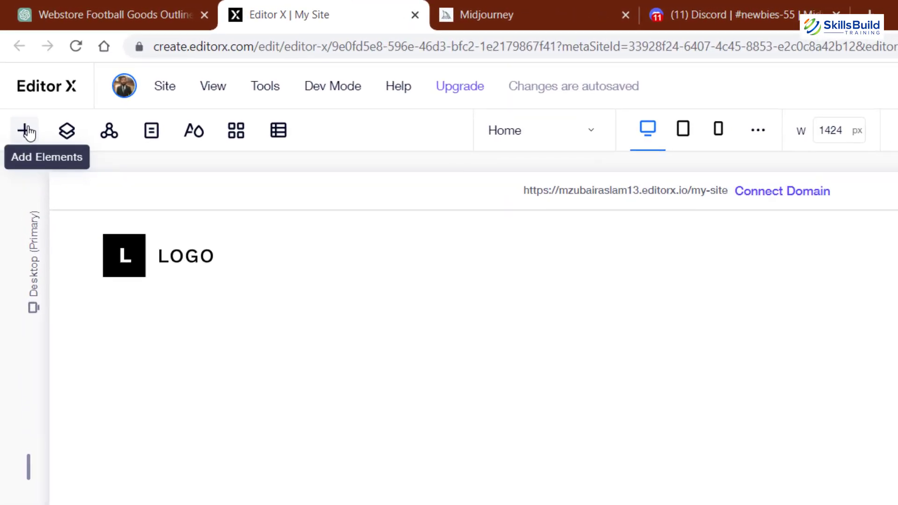
Step: Add a Title text element to the blank home page and select it
left_click(29, 133)
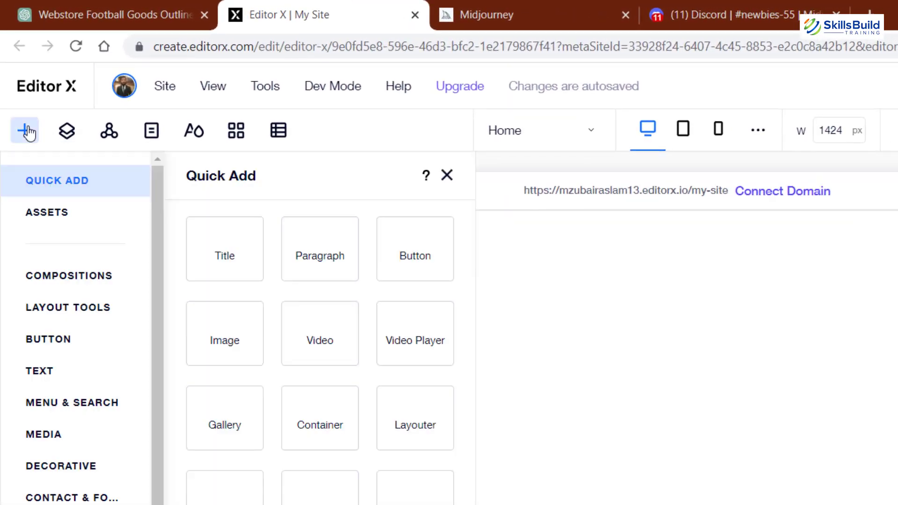
left_click(218, 259)
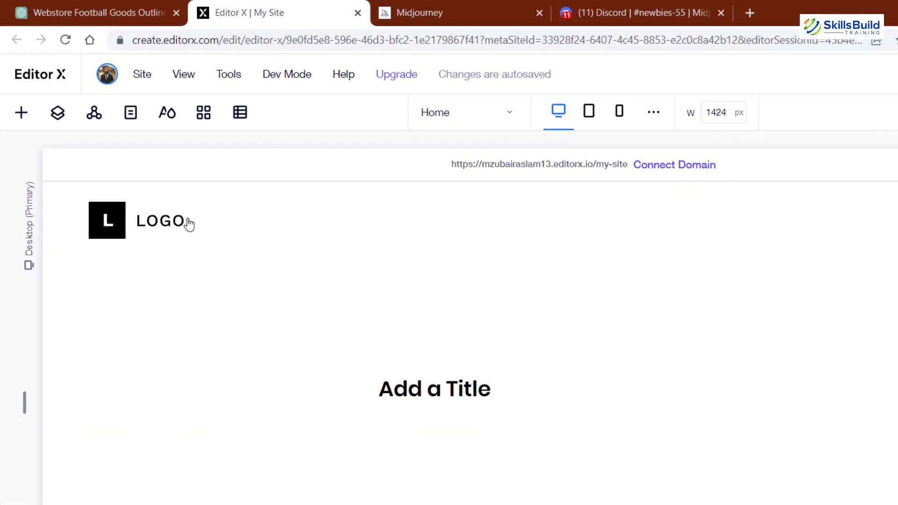
left_click(424, 389)
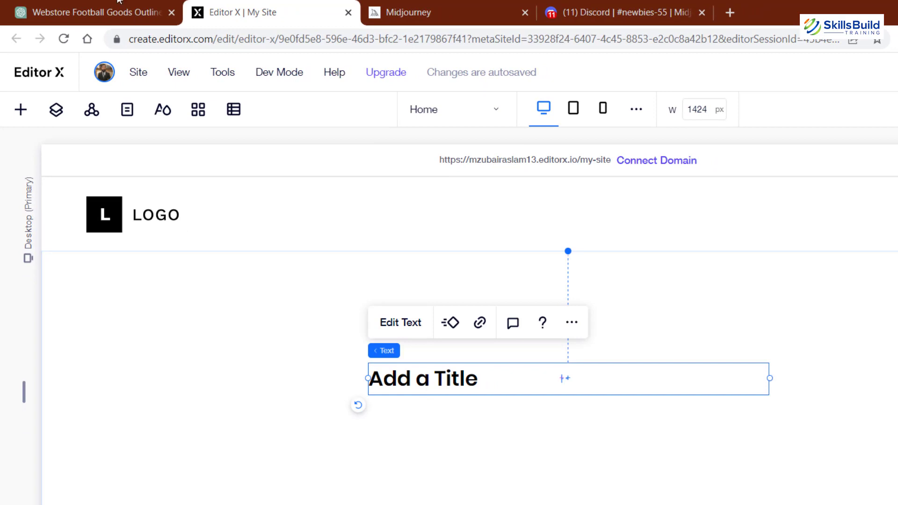
Step: Copy the hero title "Get Your Football Gear Here!" from ChatGPT and replace the title placeholder in Editor X with it
left_click(93, 11)
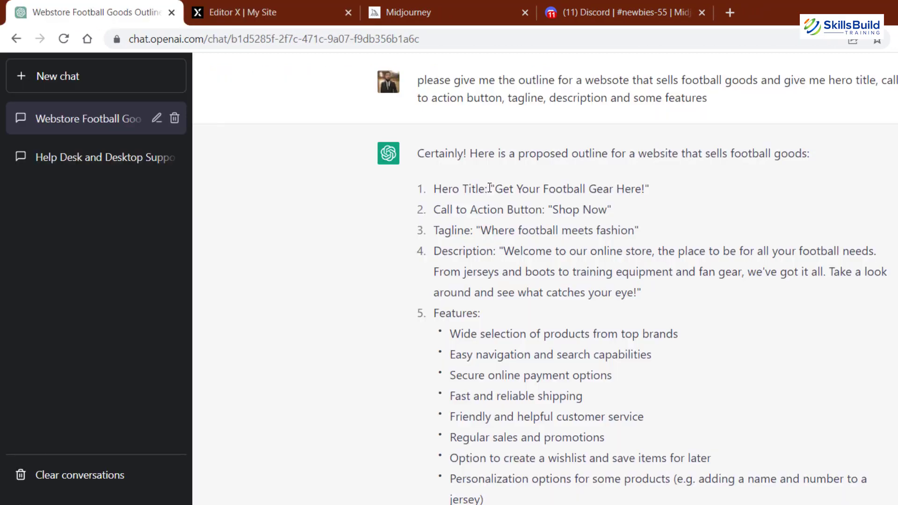
left_click_drag(495, 188, 641, 193)
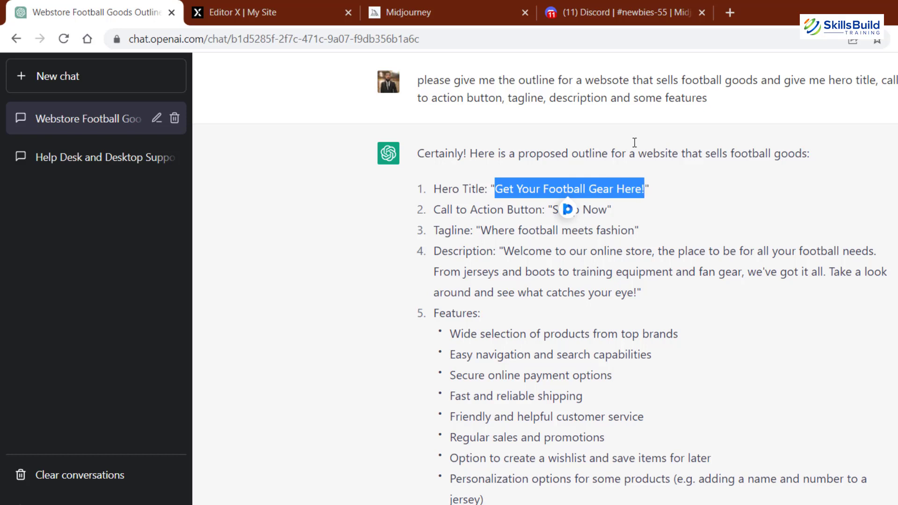
left_click(281, 12)
left_click(401, 326)
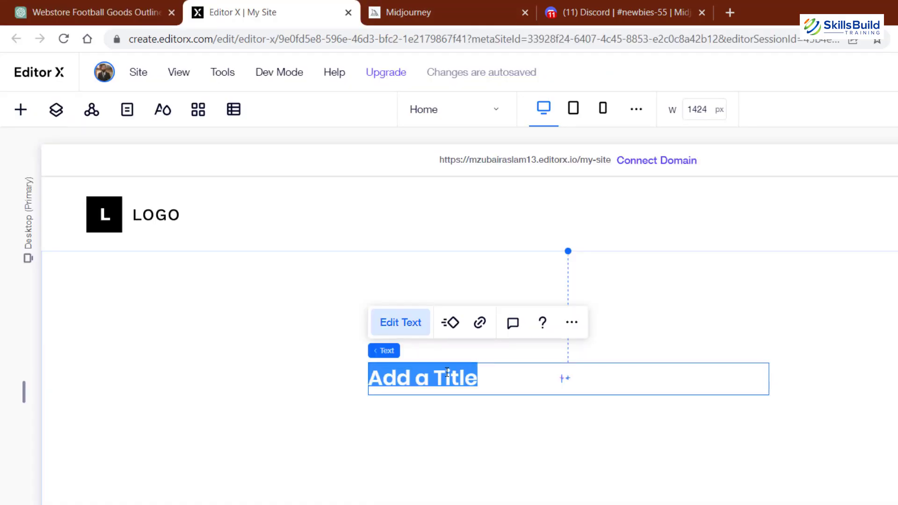
type("Get Your Football Gear Here!")
left_click(610, 482)
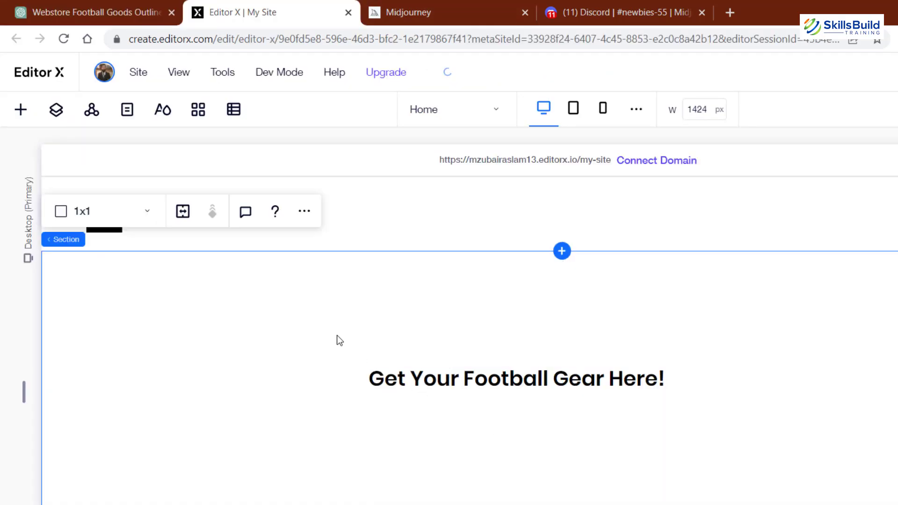
Step: Select the tagline "Where football meets fashion" in ChatGPT, return to Editor X and add a Paragraph element to the hero section
left_click(93, 12)
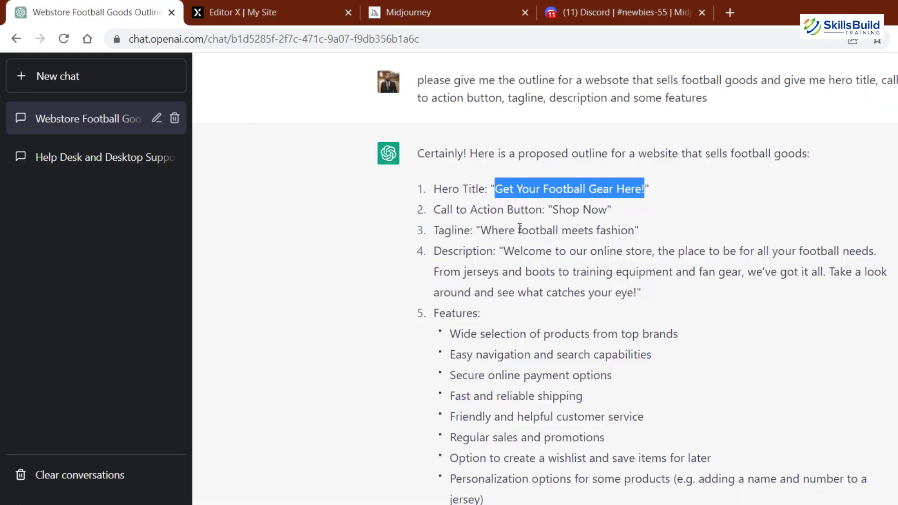
left_click_drag(480, 229, 636, 228)
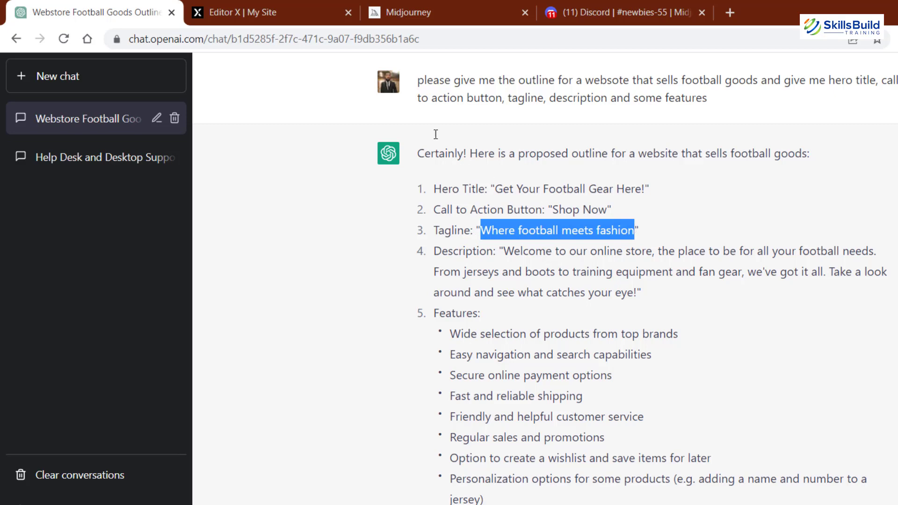
left_click(270, 15)
left_click(21, 112)
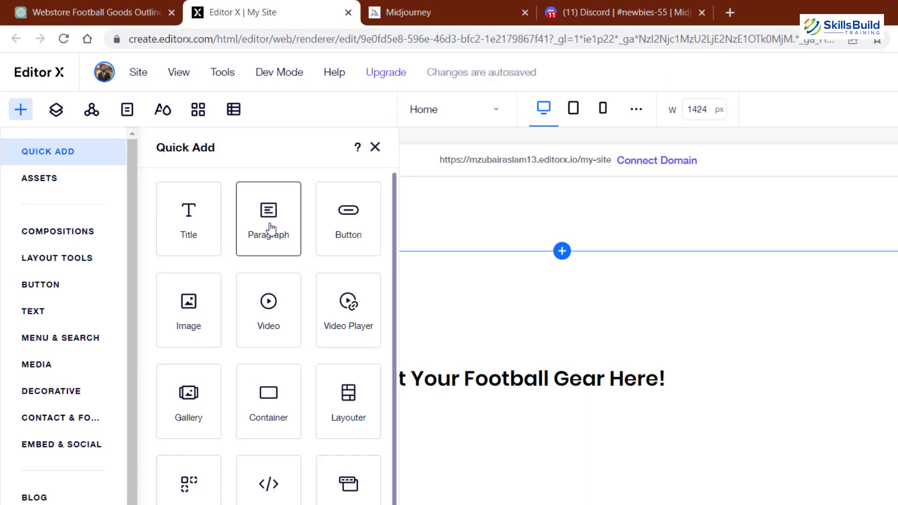
left_click(270, 229)
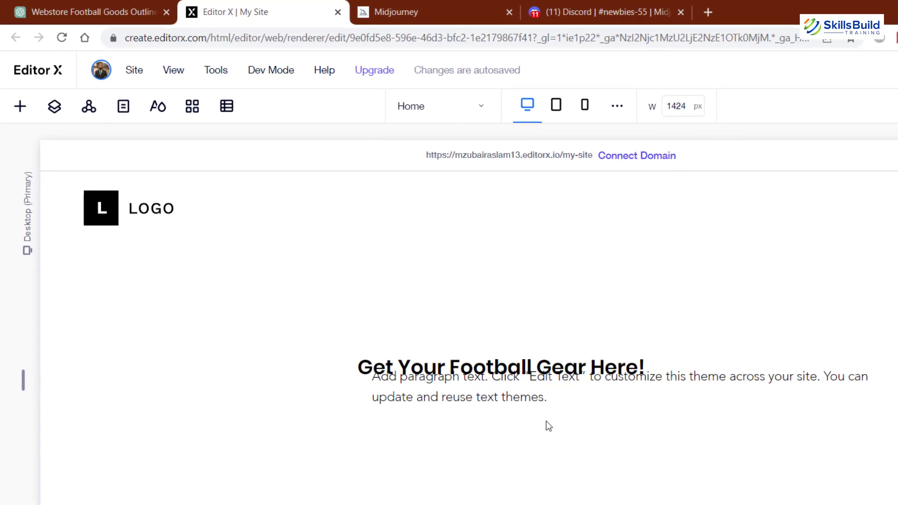
left_click(381, 311)
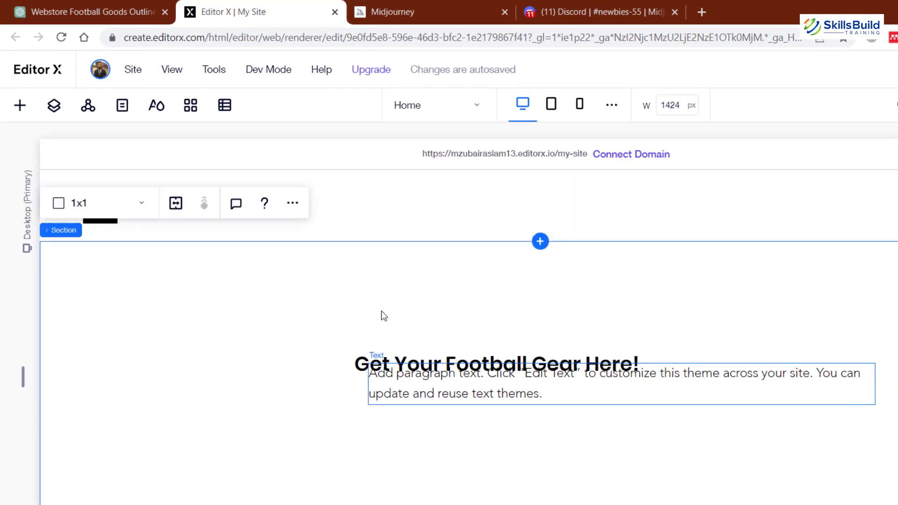
Step: Replace the new paragraph's placeholder text with "Get Your Football Gear Here!"
left_click(418, 373)
left_click(399, 324)
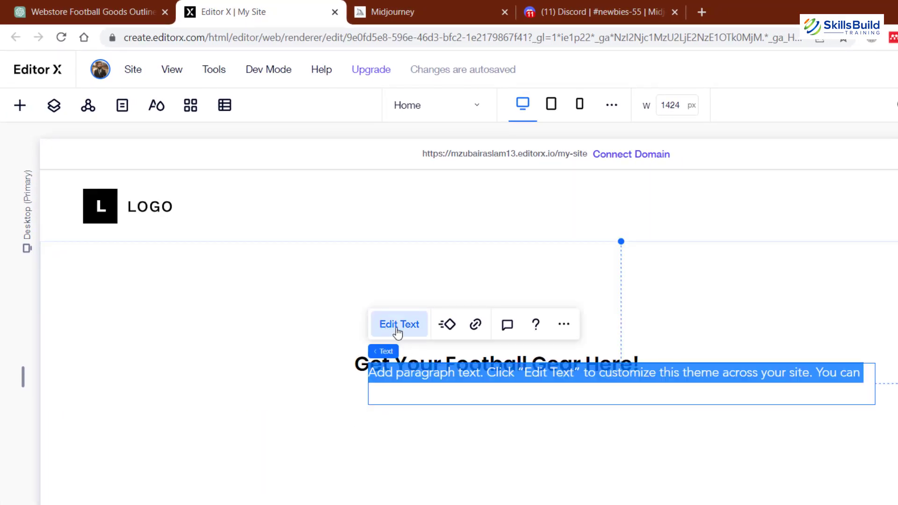
type("M")
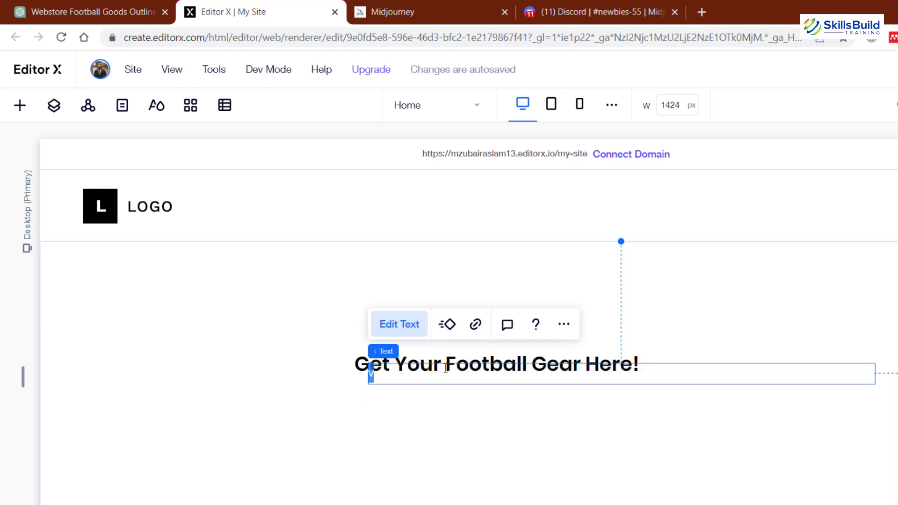
type("Get Your Football Gear Here!")
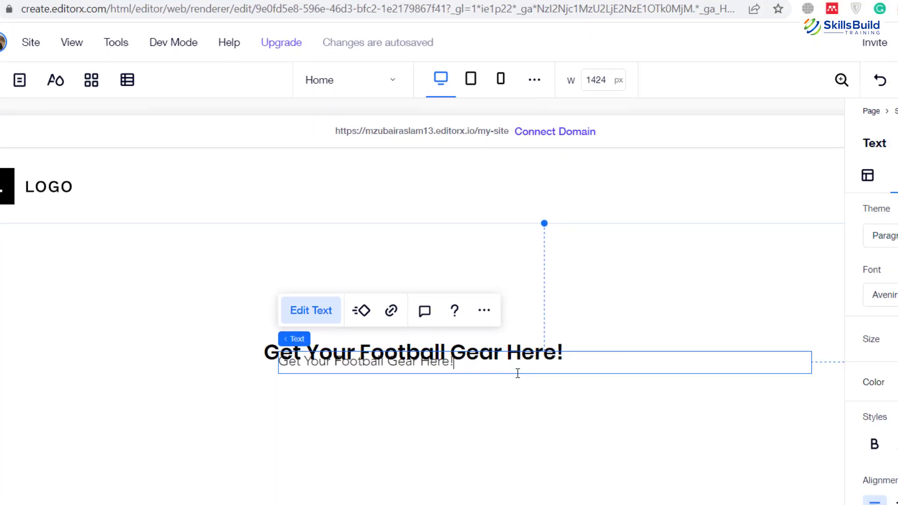
Step: Set the paragraph's font size to 18 and place it directly below the title, aligned with the title's left edge
left_click(853, 313)
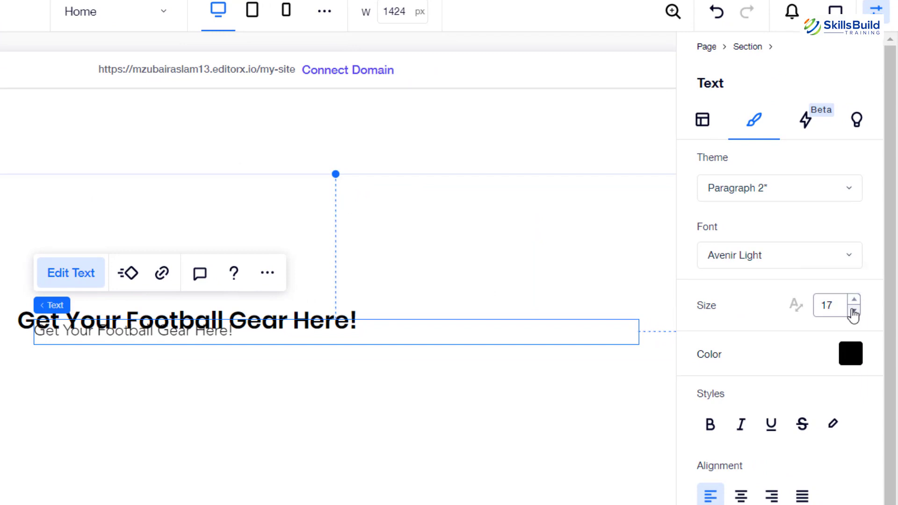
left_click(853, 312)
left_click(167, 336)
left_click(163, 342)
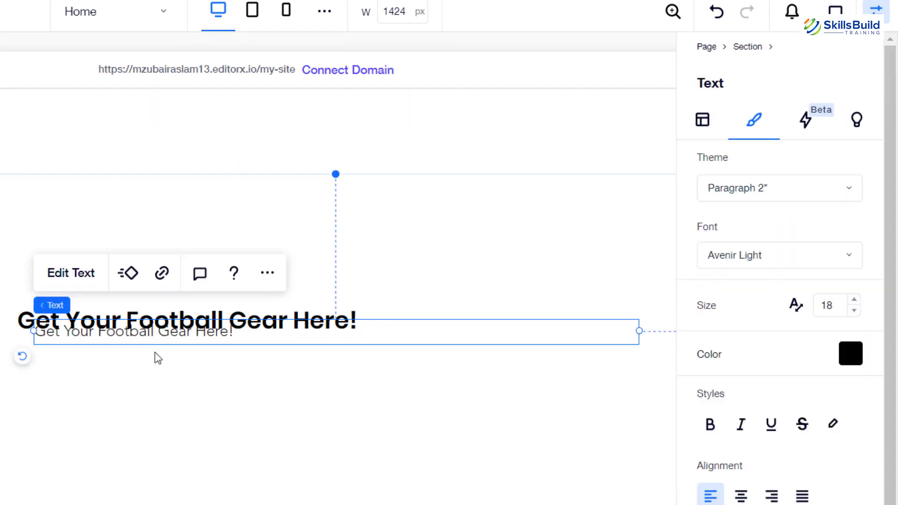
left_click_drag(156, 352, 150, 355)
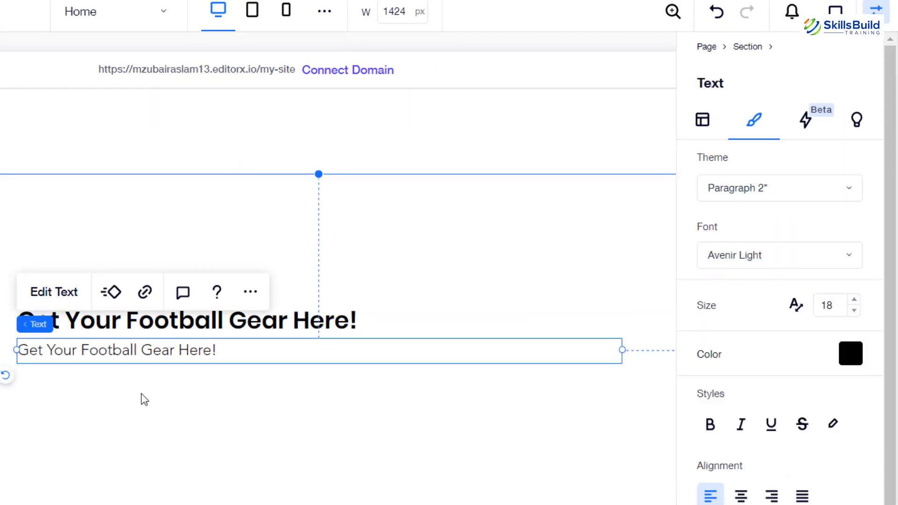
left_click(141, 396)
Step: Copy the description "Welcome to our online store..." from ChatGPT and paste it into a new Paragraph element in Editor X
left_click(36, 9)
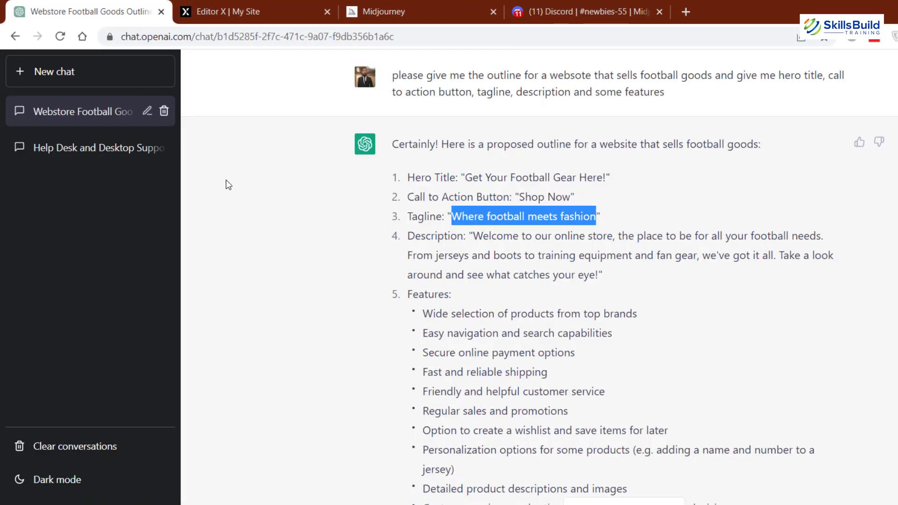
left_click_drag(474, 236, 597, 275)
key("ctrl+c")
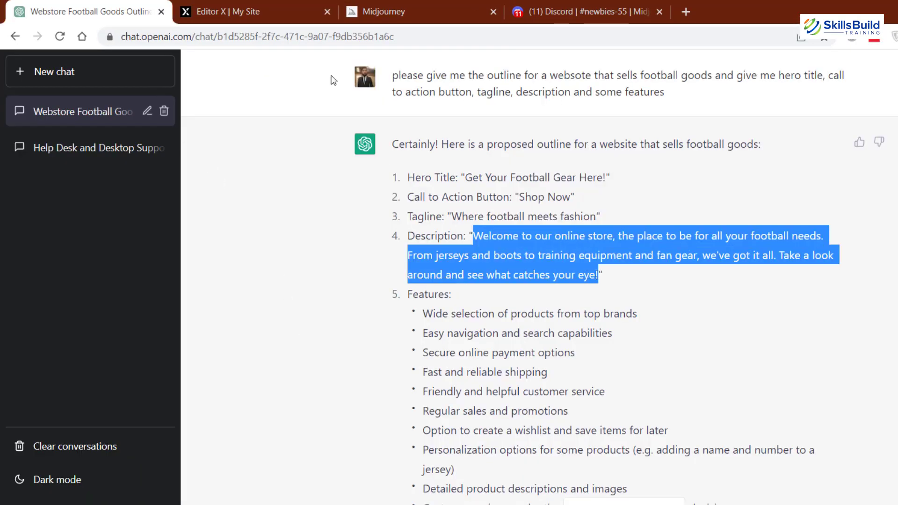
left_click(220, 11)
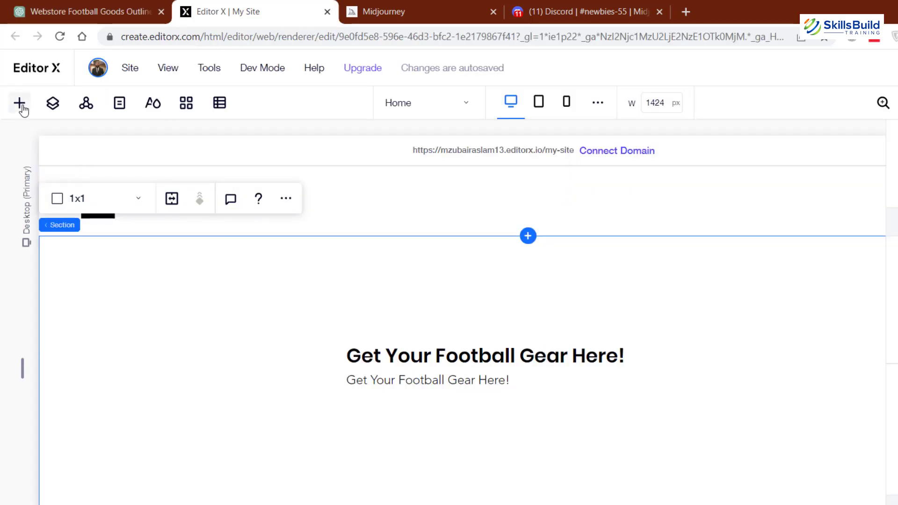
left_click(255, 221)
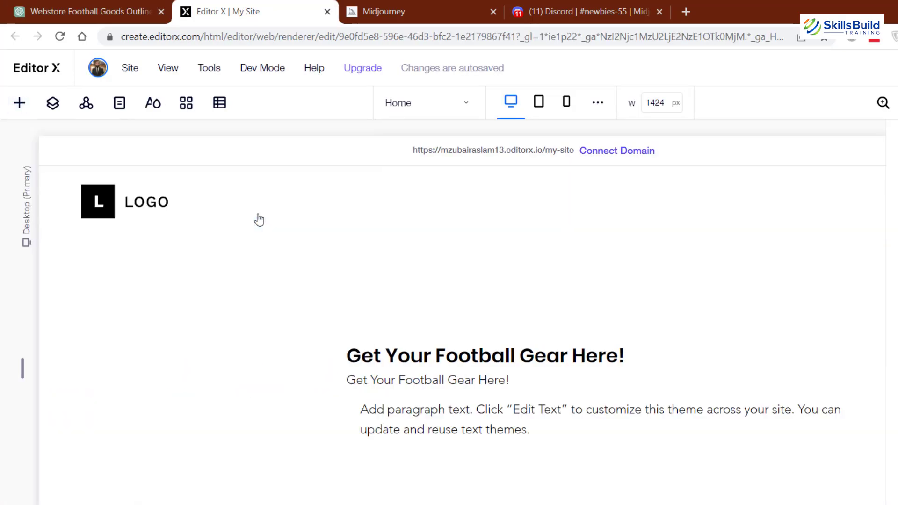
left_click(391, 360)
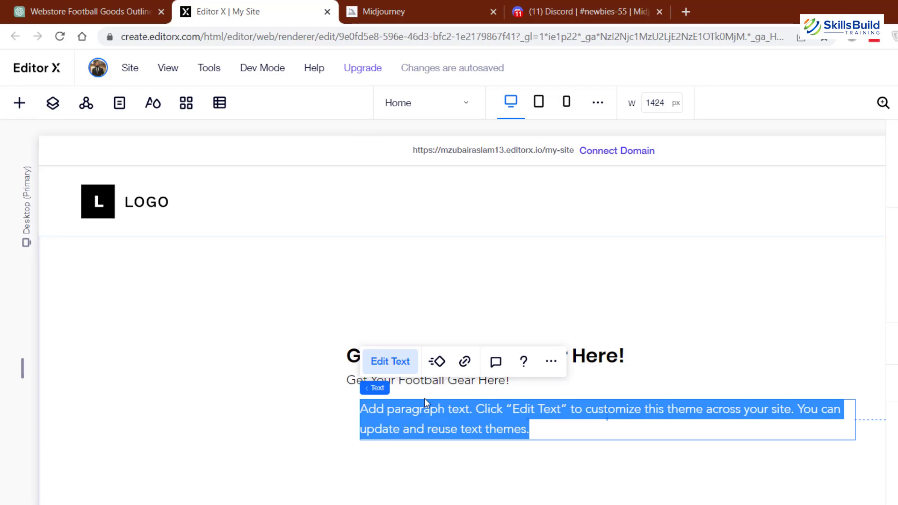
key("ctrl+v")
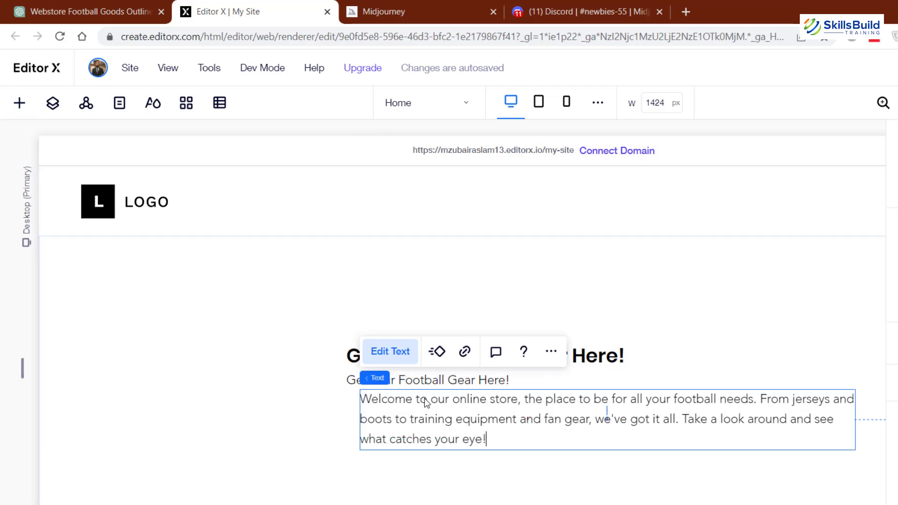
Step: Move the description paragraph directly below the subtitle line, aligned with its left edge
left_click(468, 468)
left_click(466, 433)
left_click_drag(446, 425, 451, 426)
Step: Set the hero title's font size to 34 and move the description paragraph further down, keeping it left-aligned with the title
left_click(477, 365)
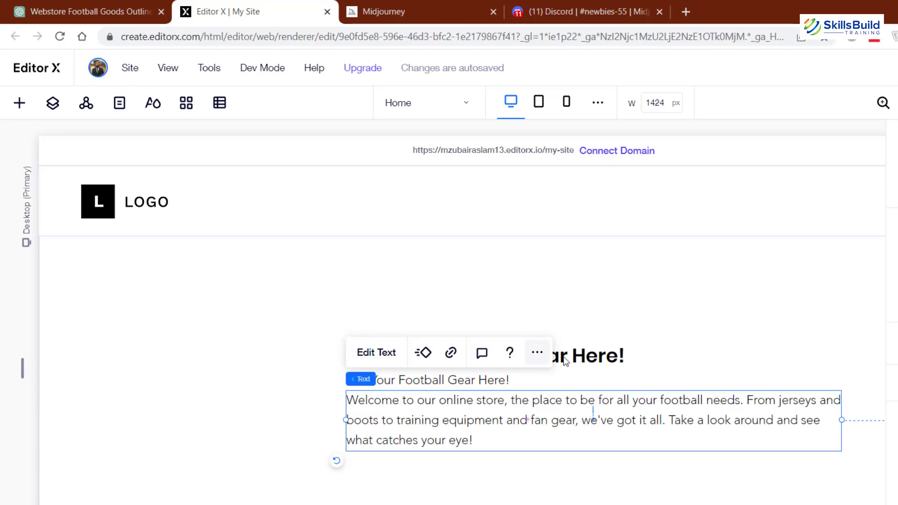
left_click(856, 299)
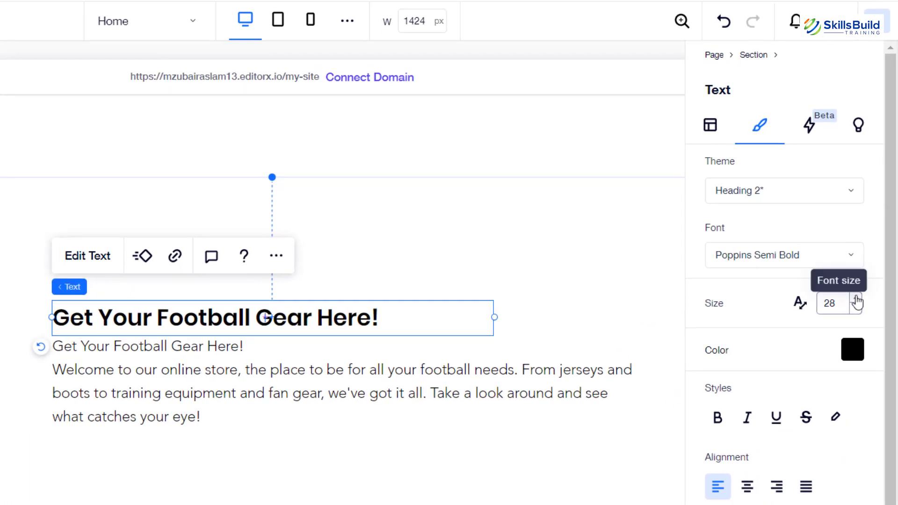
left_click(856, 300)
left_click(856, 300)
left_click(856, 300)
left_click(856, 299)
left_click(856, 299)
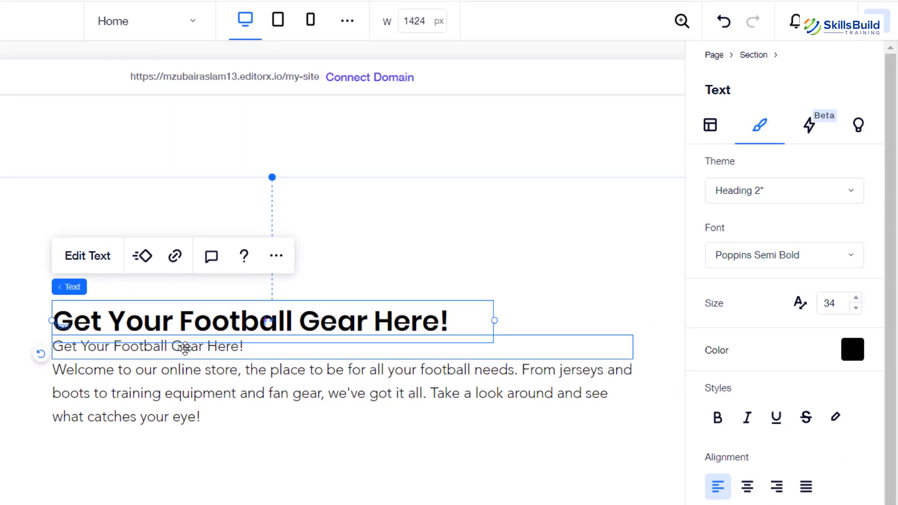
mouse_move(156, 416)
left_mouse_down()
mouse_move(156, 452)
mouse_move(161, 413)
left_mouse_up()
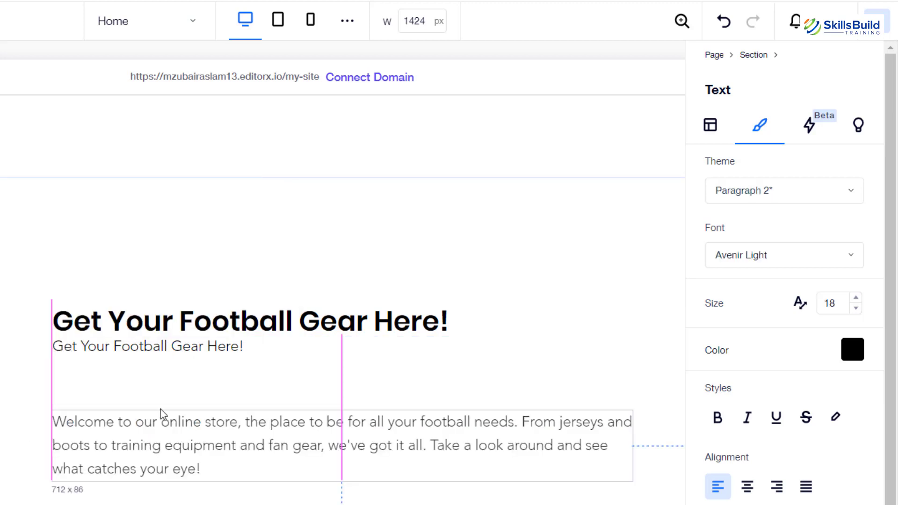
Step: Make the subtitle line below the title bold at font size 20 and move the description paragraph up close beneath it
left_click_drag(159, 353, 160, 338)
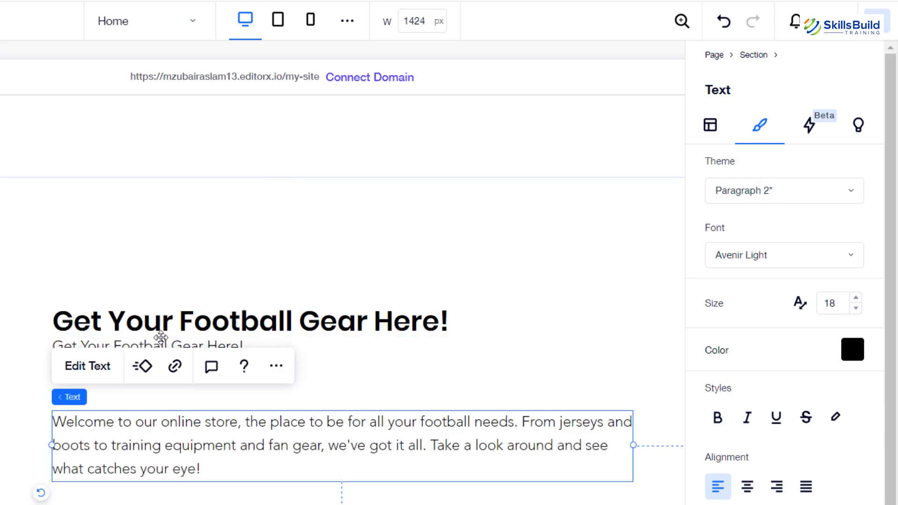
left_click(237, 342)
left_click(856, 298)
left_click(855, 298)
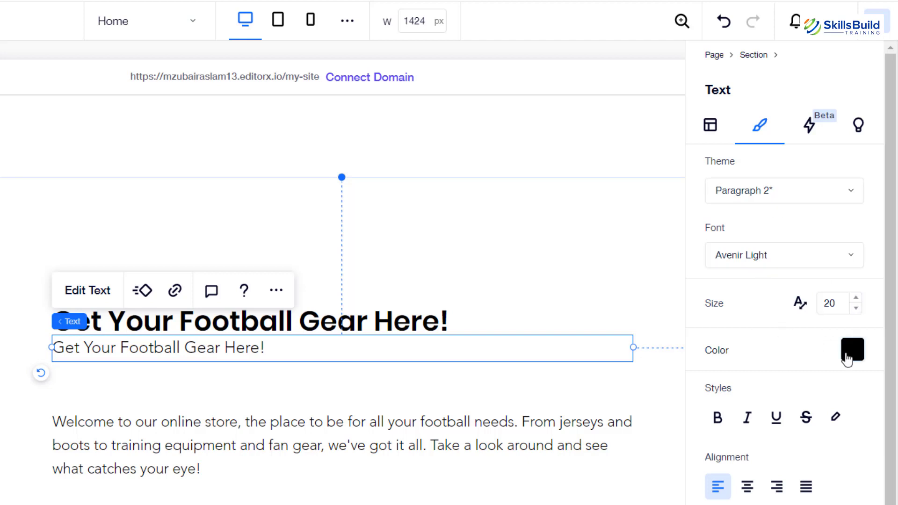
left_click(717, 416)
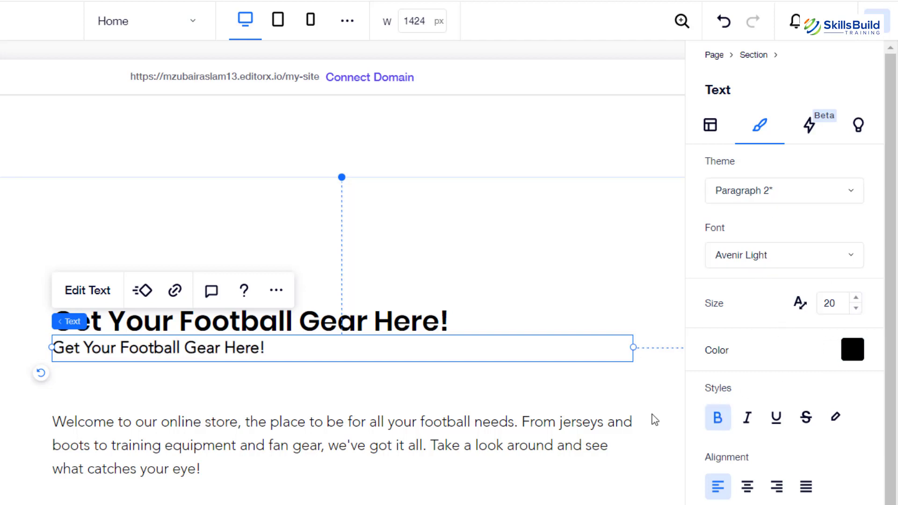
left_click(206, 414)
left_click_drag(206, 414, 200, 386)
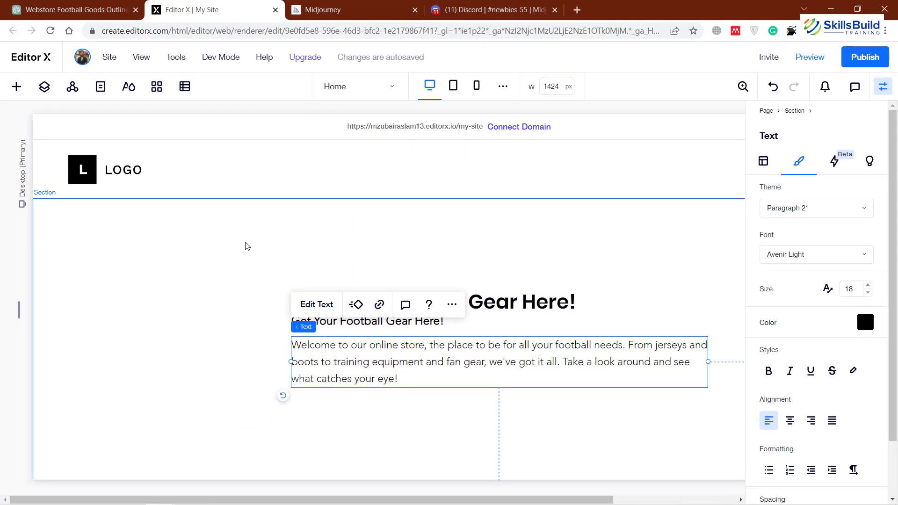
Step: Add an Image element to the hero section
left_click(743, 86)
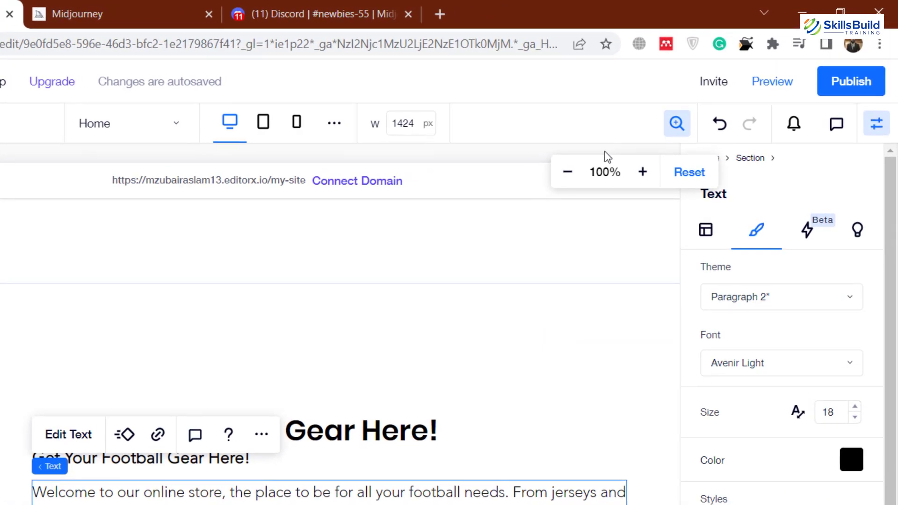
left_click(567, 173)
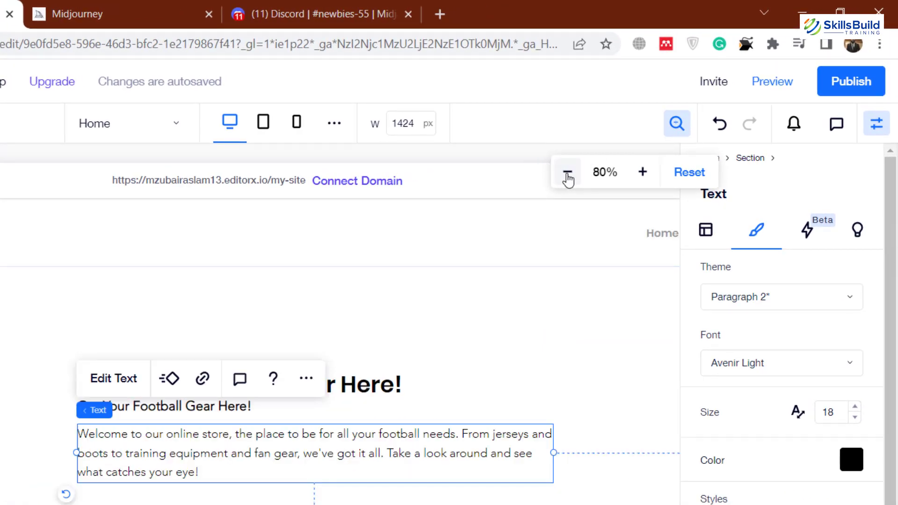
left_click(568, 174)
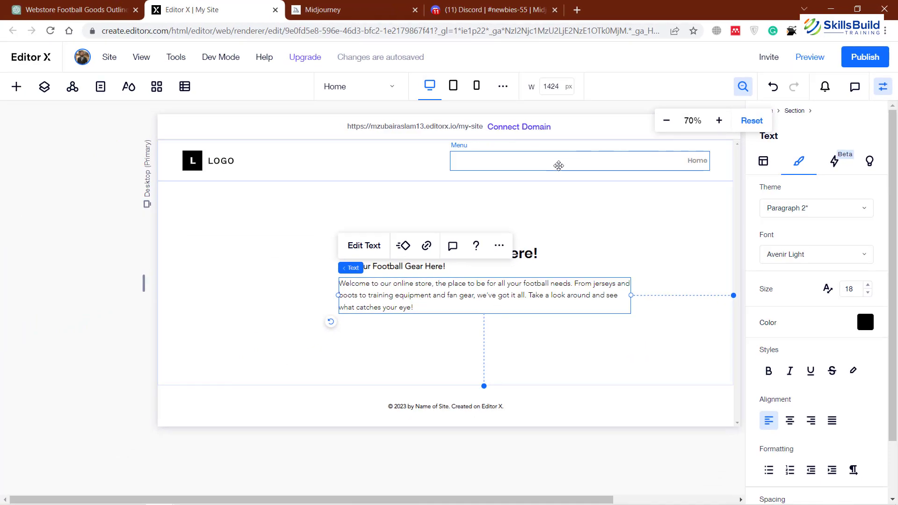
left_click(271, 217)
left_click(16, 87)
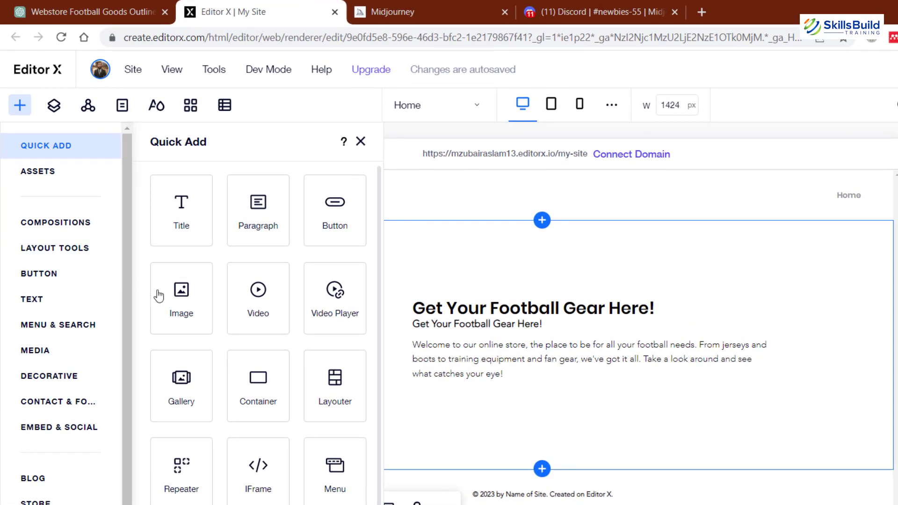
left_click(160, 295)
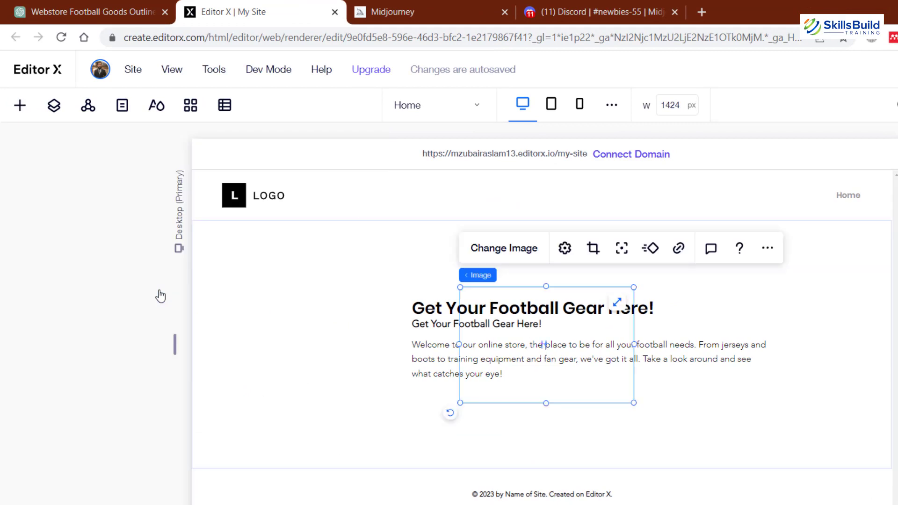
Step: Upload mus.png from the New folder on the Desktop, use it as the hero image and stretch it across the whole section
left_click(488, 247)
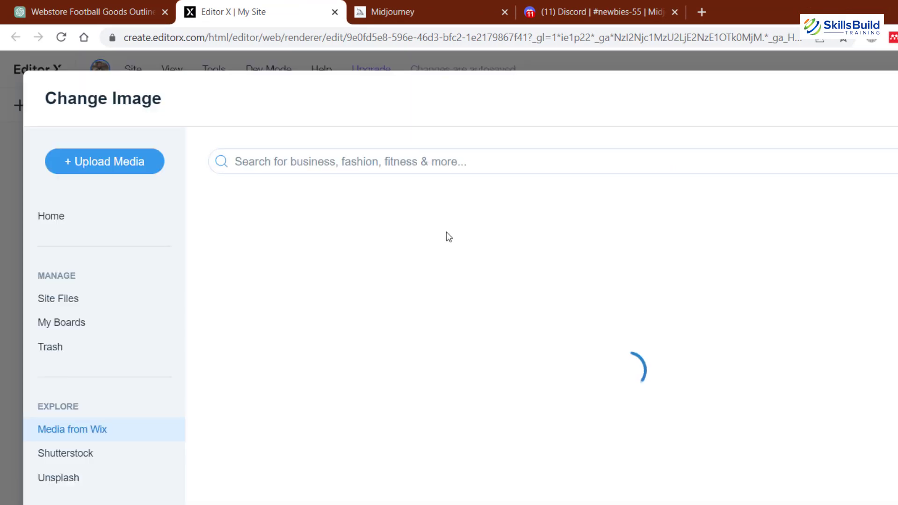
left_click(115, 164)
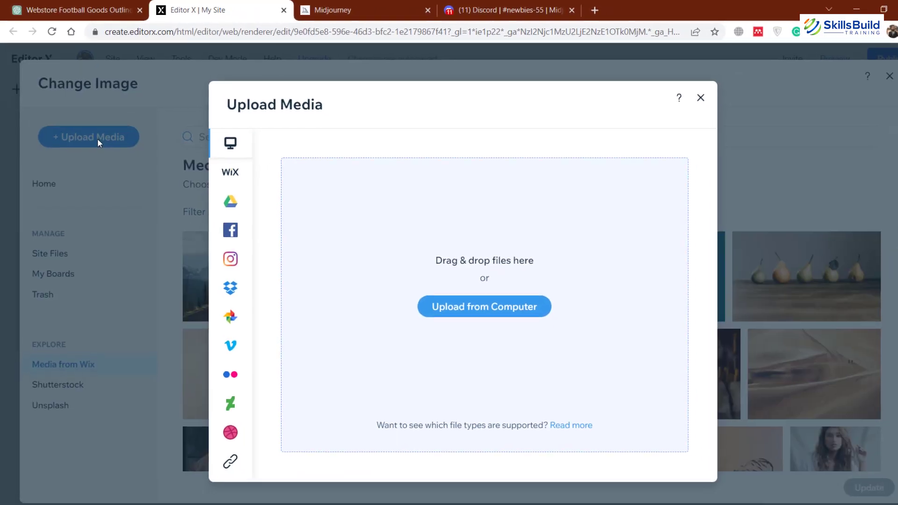
left_click(486, 308)
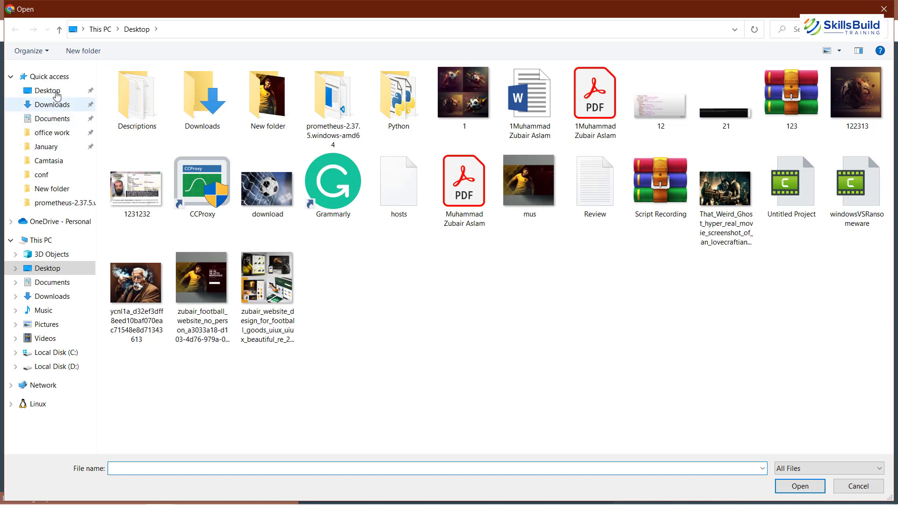
double_click(273, 107)
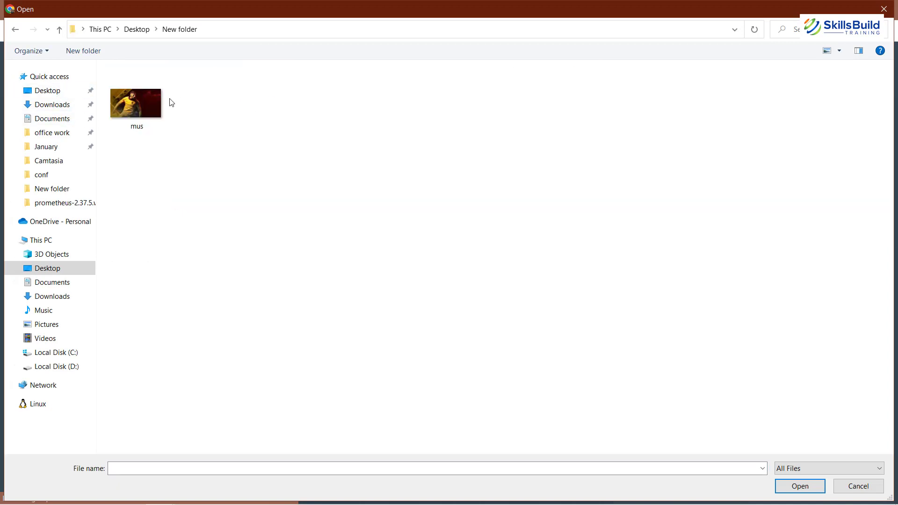
left_click(138, 101)
double_click(138, 101)
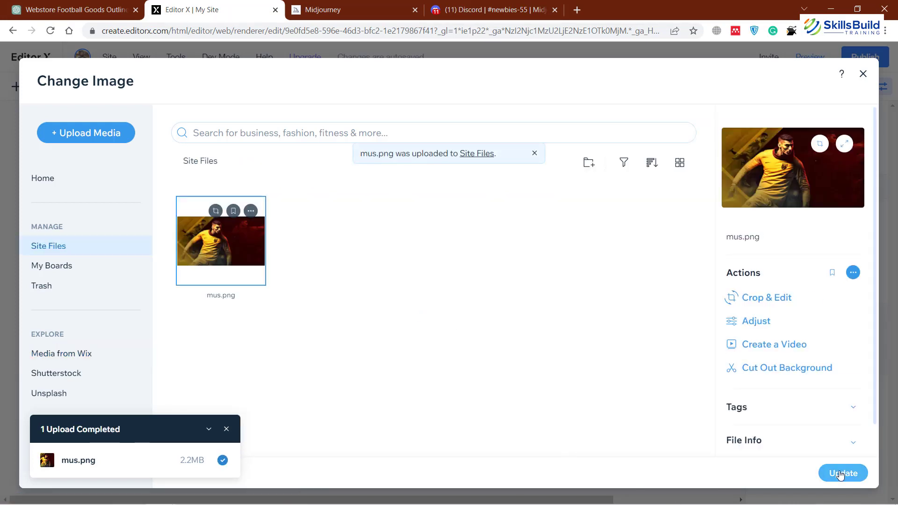
left_click(842, 472)
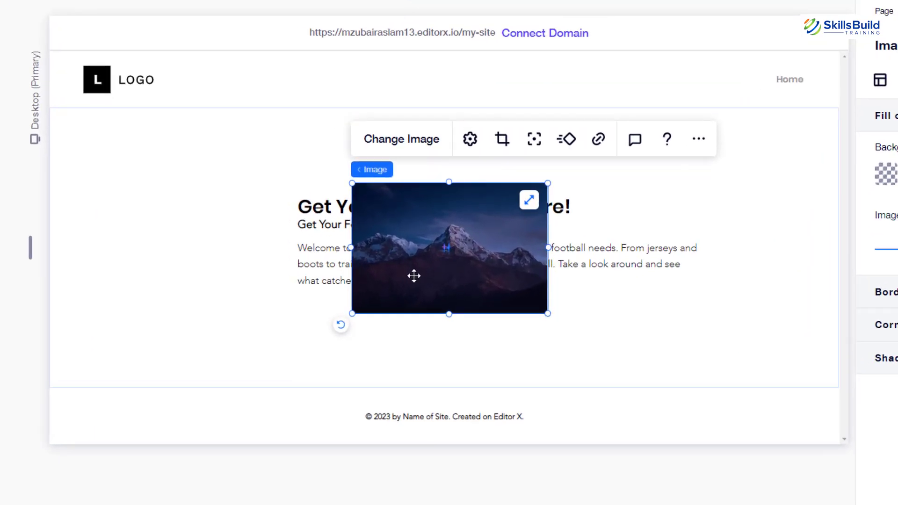
left_click(529, 204)
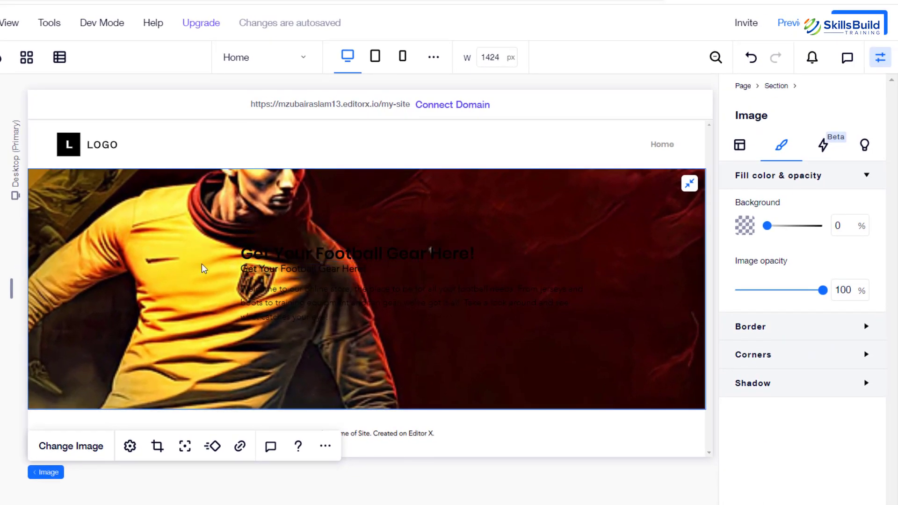
key("ctrl+z")
Step: Set the text colour of the hero title "Get Your Football Gear Here!" to white
left_click(349, 253)
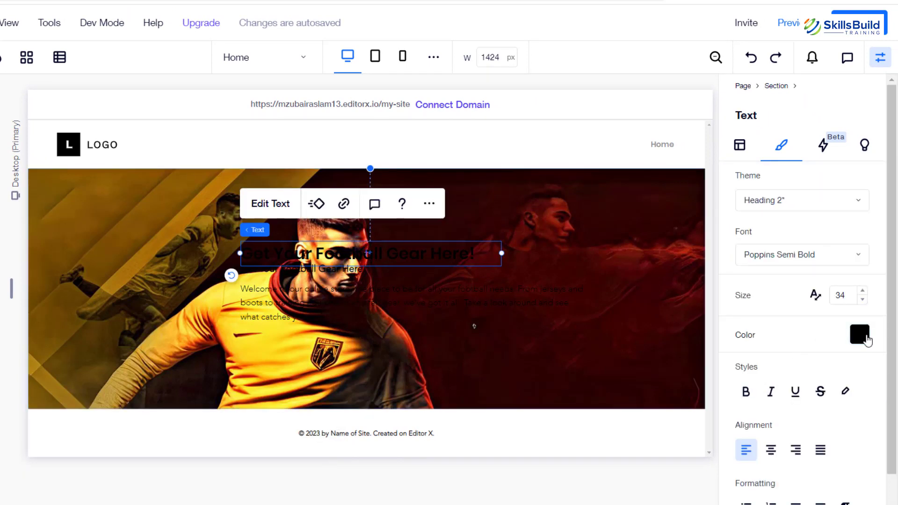
left_click(860, 335)
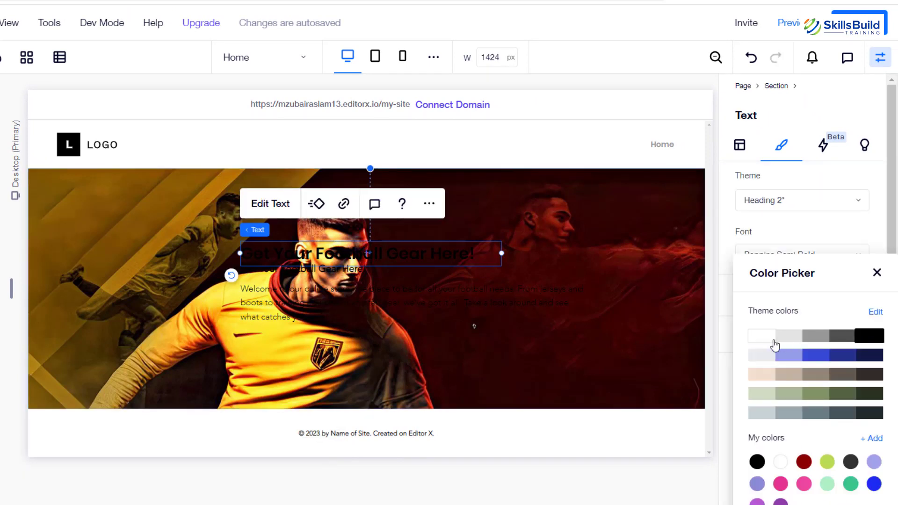
left_click(757, 342)
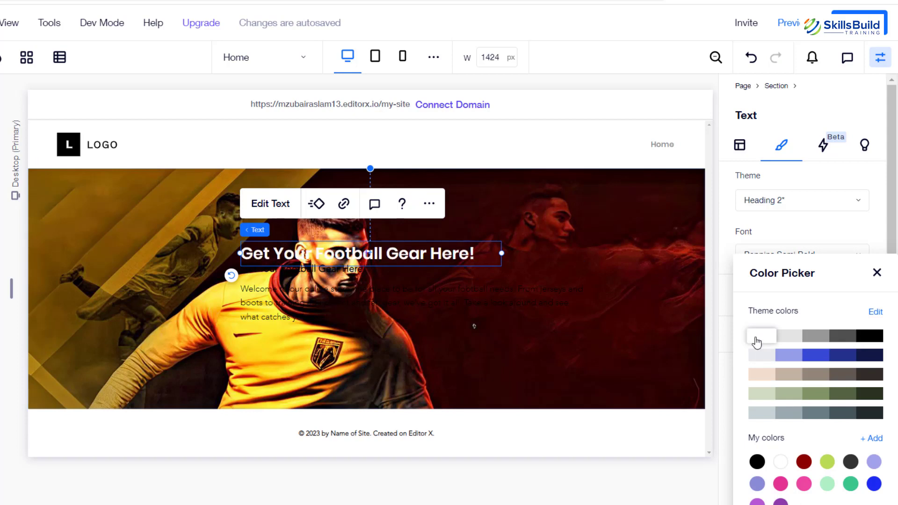
Step: Set the text colour of the subtitle line below the hero title to white
left_click(312, 271)
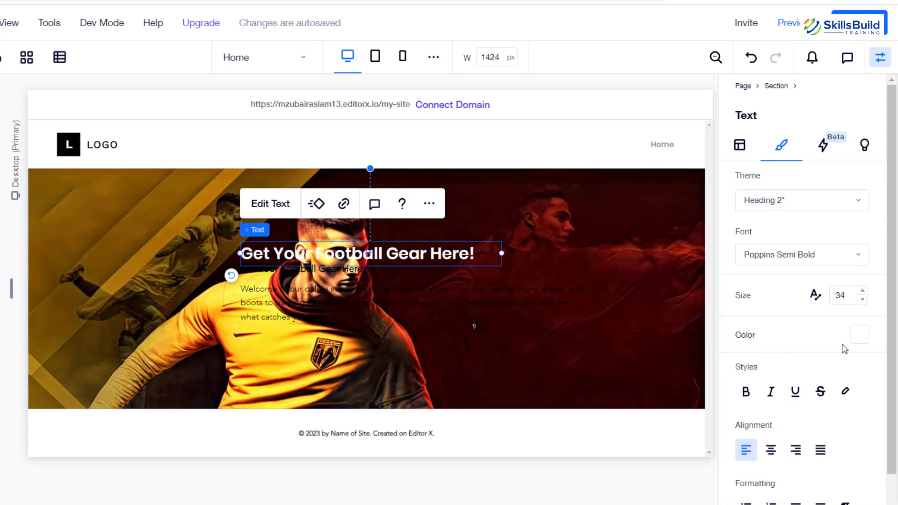
left_click(858, 335)
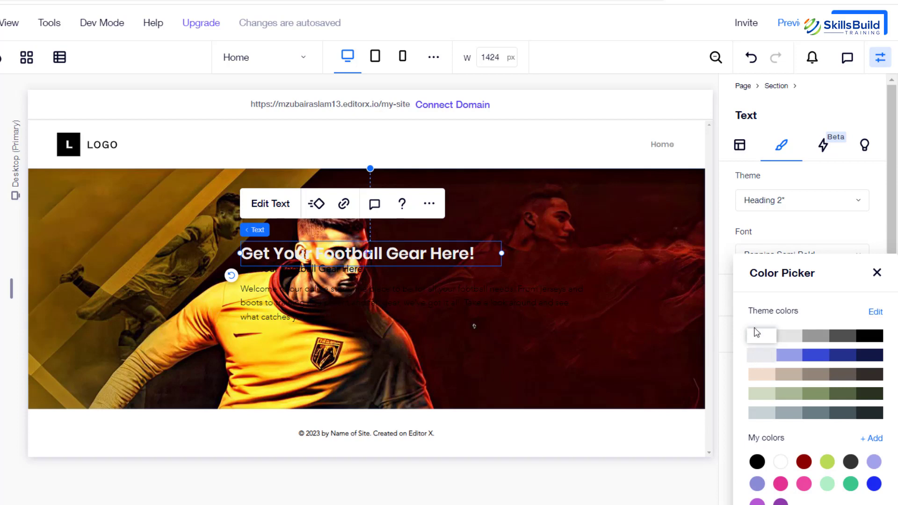
left_click(297, 273)
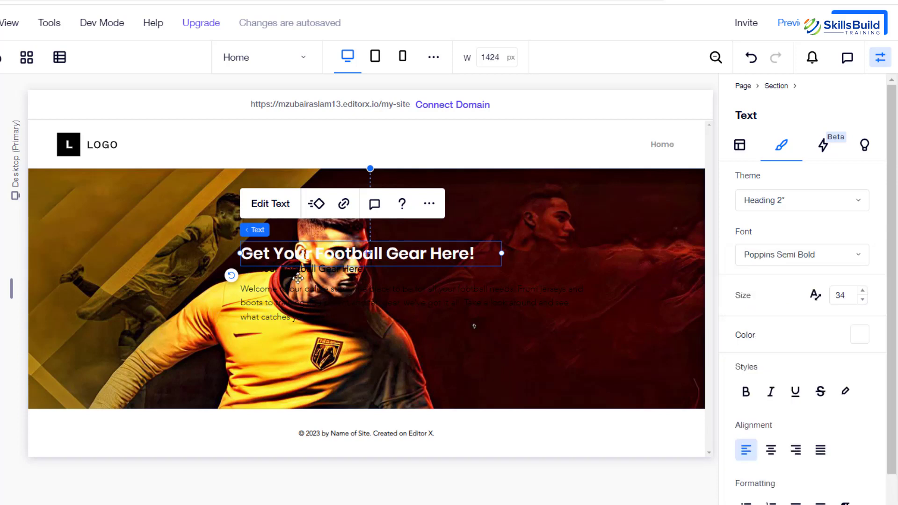
left_click(860, 338)
left_click(762, 339)
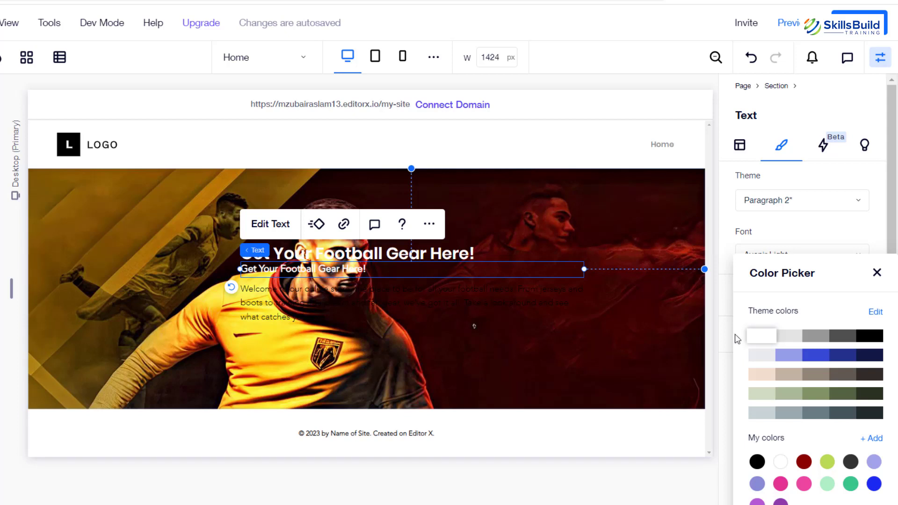
Step: Set the text colour of the "Welcome to our online store" description paragraph to white
left_click(283, 299)
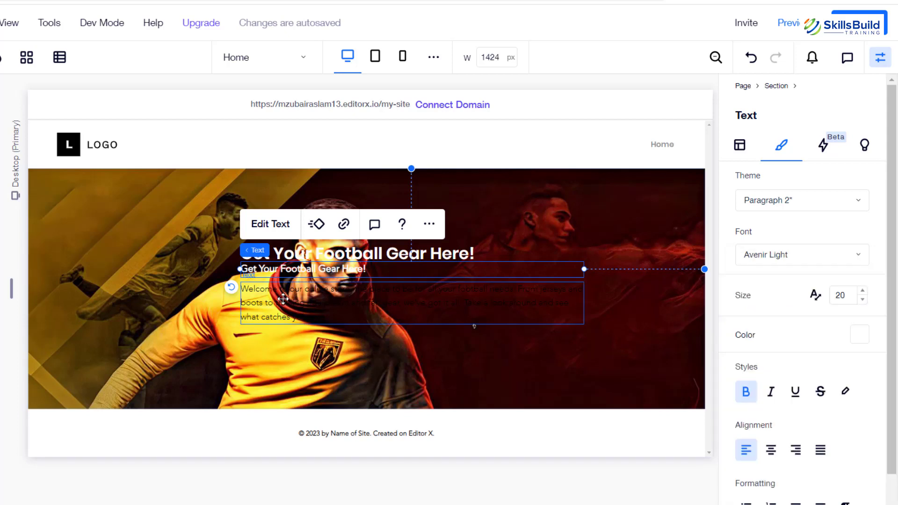
left_click(306, 308)
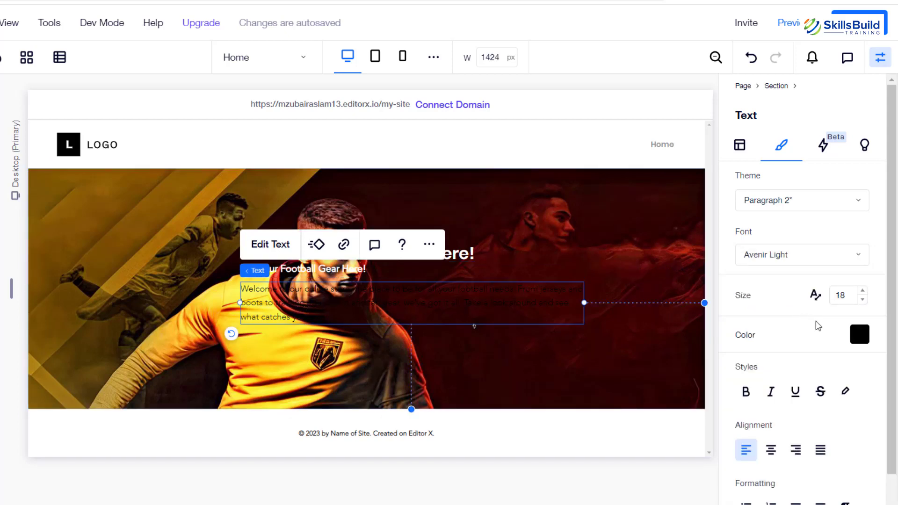
left_click(858, 335)
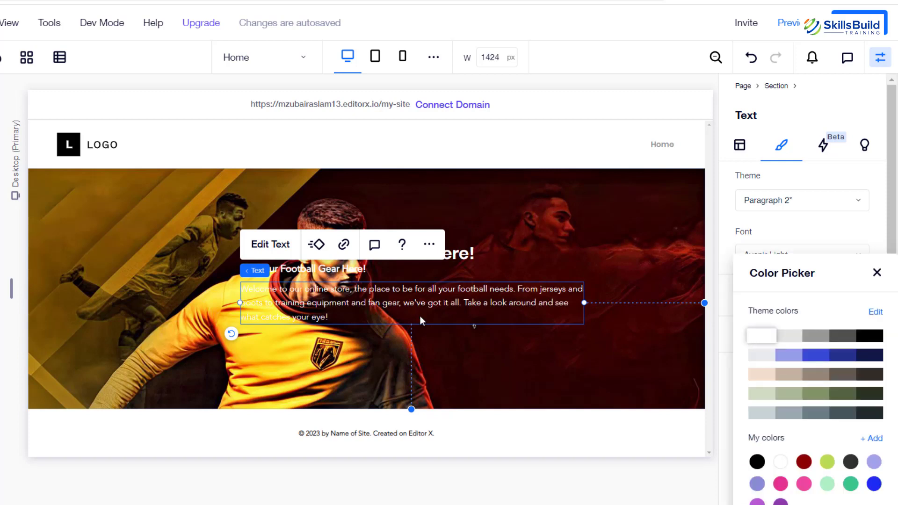
left_click(729, 346)
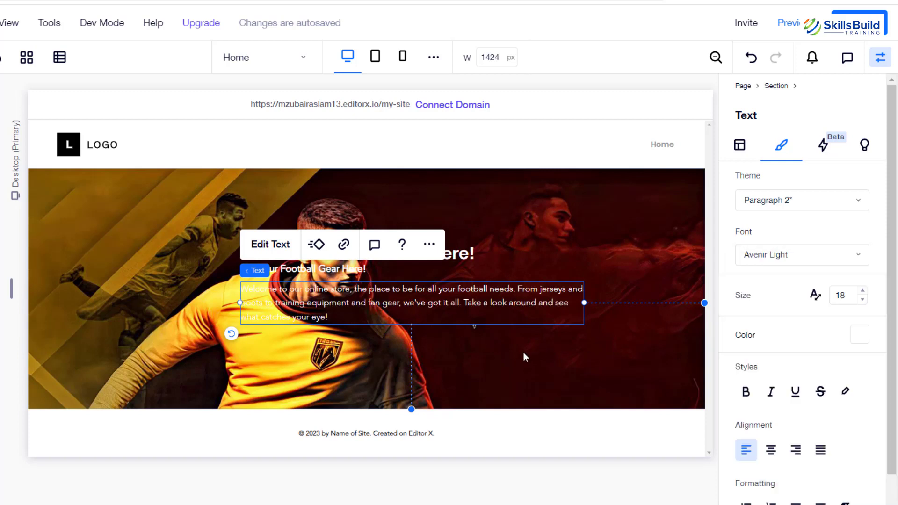
Step: Move the title, subtitle and description onto the dark area beside the player, aligning their left edges and narrowing the description to fit
left_click_drag(292, 262, 477, 217)
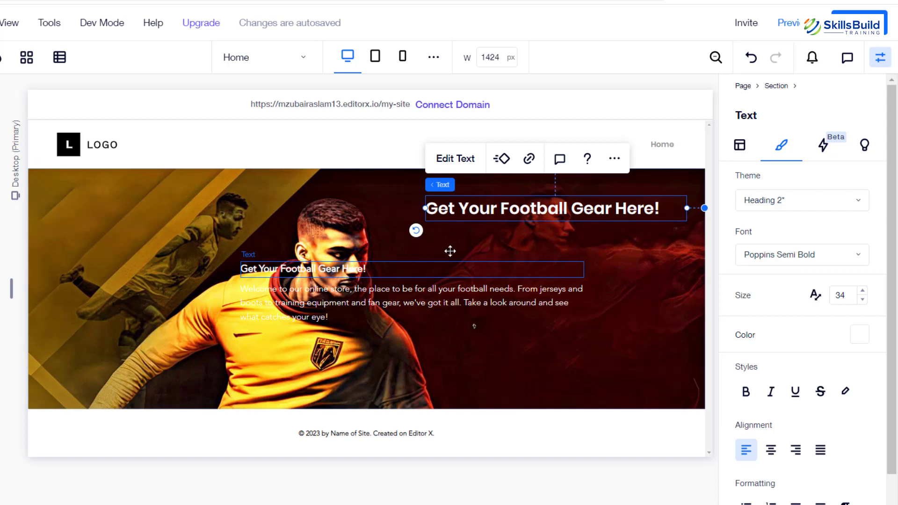
left_click_drag(450, 251, 634, 210)
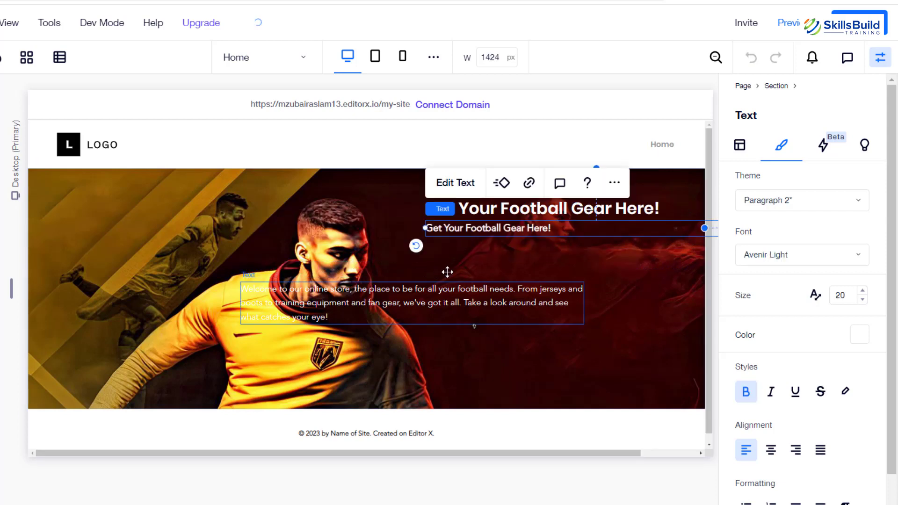
left_click_drag(448, 289, 546, 250)
left_click_drag(339, 263, 425, 275)
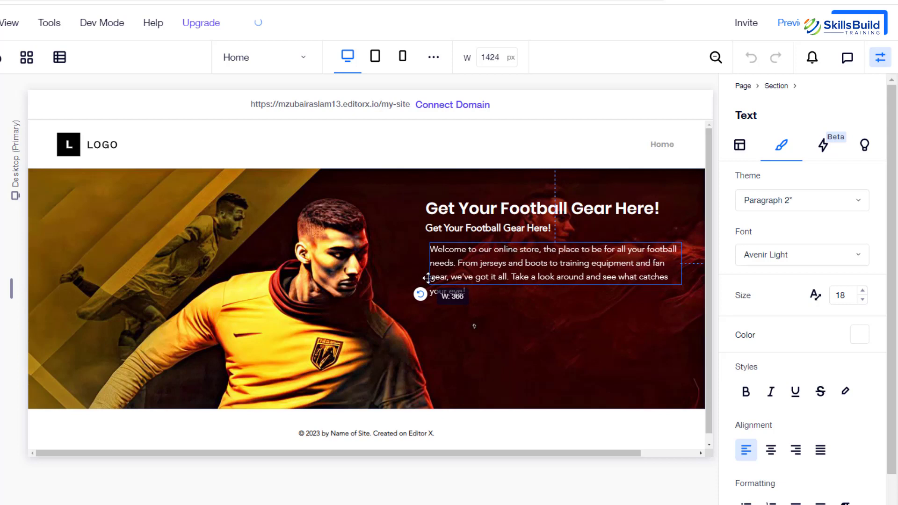
left_click(578, 351)
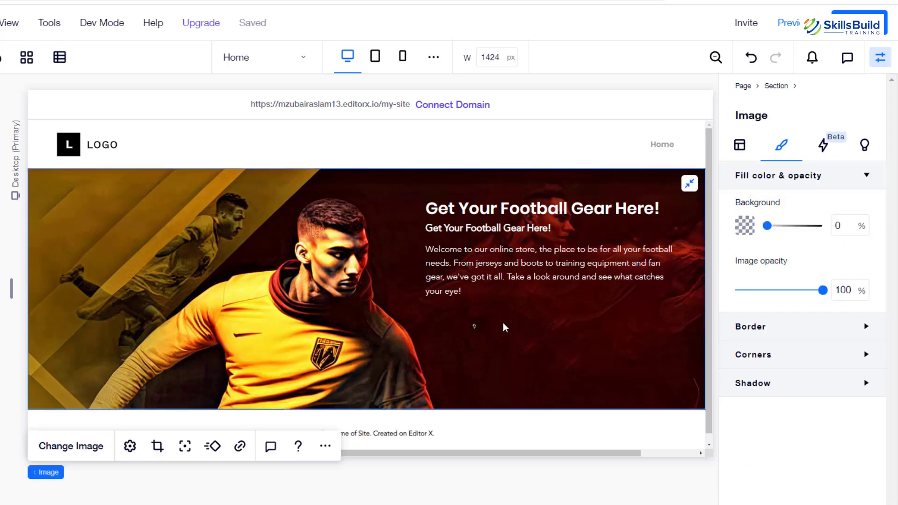
Step: Add a Button element and place it just below the description paragraph in the hero section
left_click(507, 283)
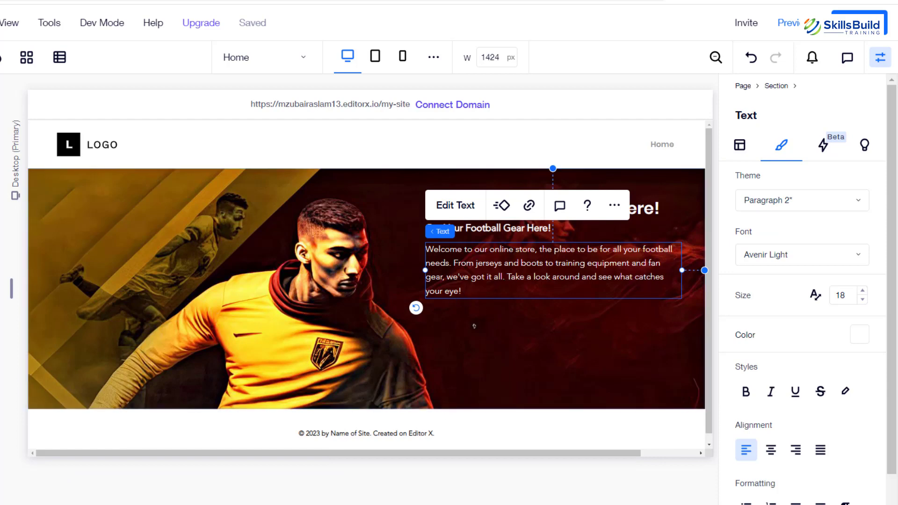
left_click(17, 104)
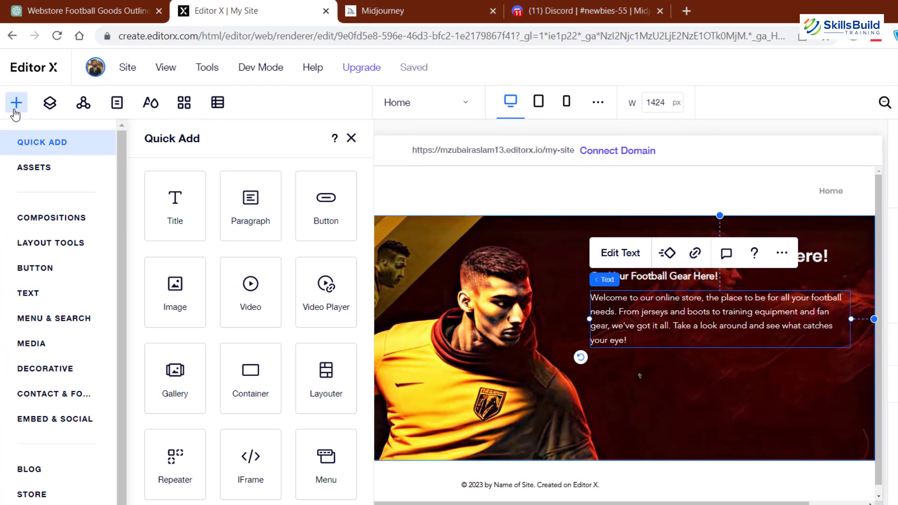
left_click(321, 201)
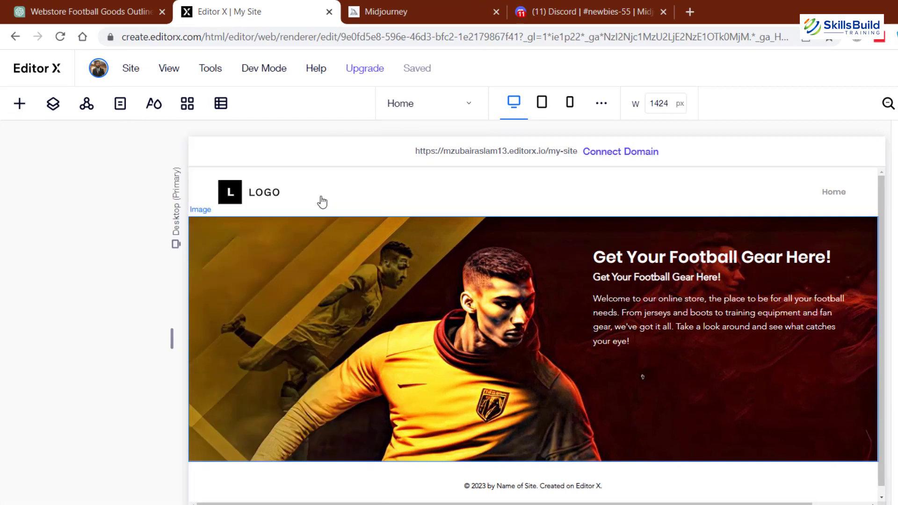
left_click(551, 337)
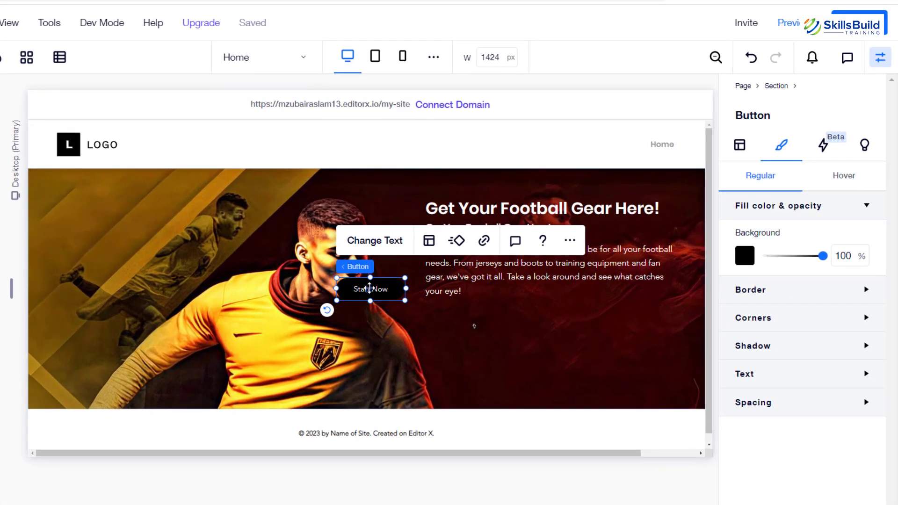
left_click_drag(370, 288, 477, 318)
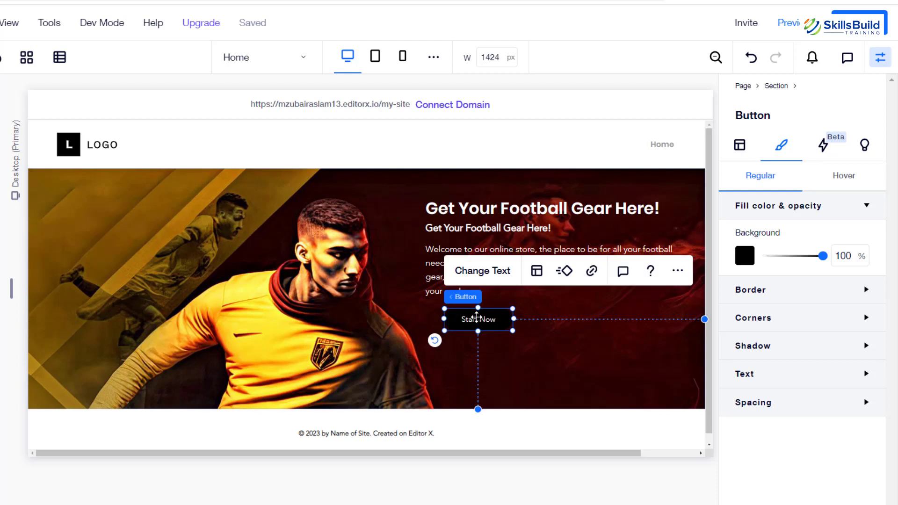
Step: Change the hero button's label to "Shop Now"
left_click(480, 272)
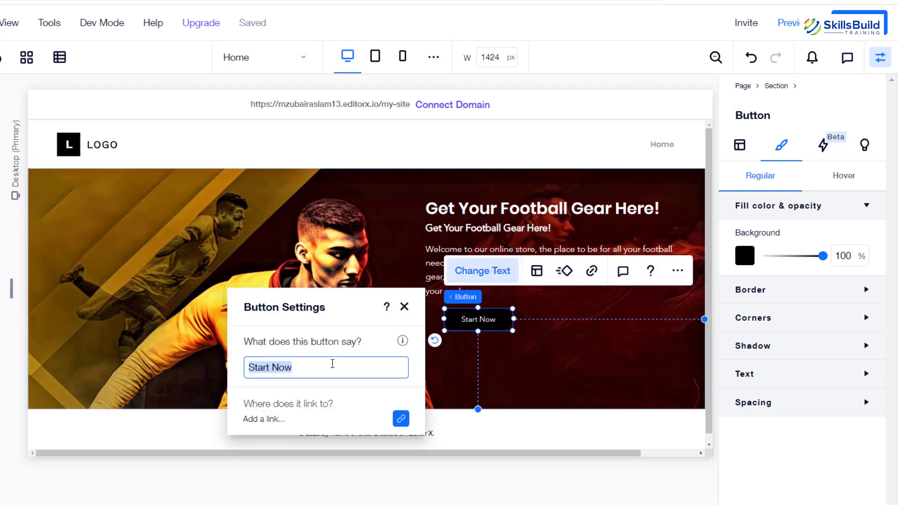
type("Shop")
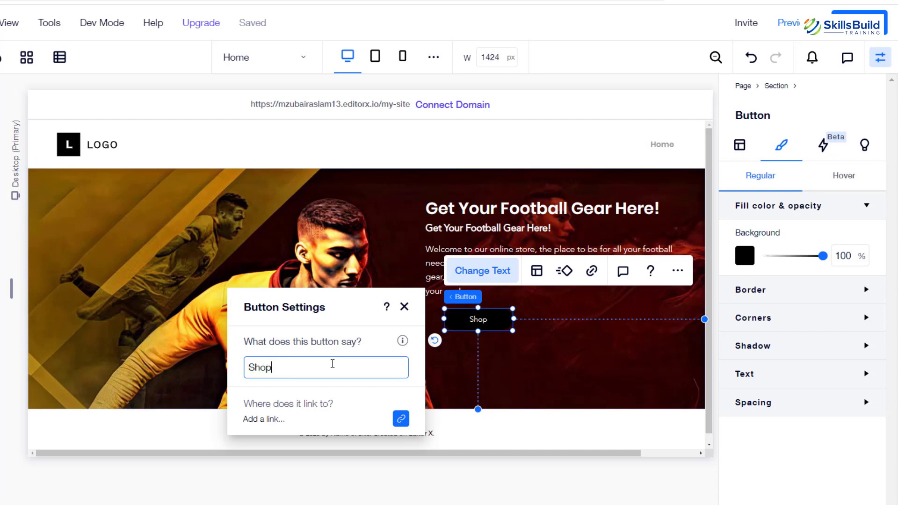
type(" Now")
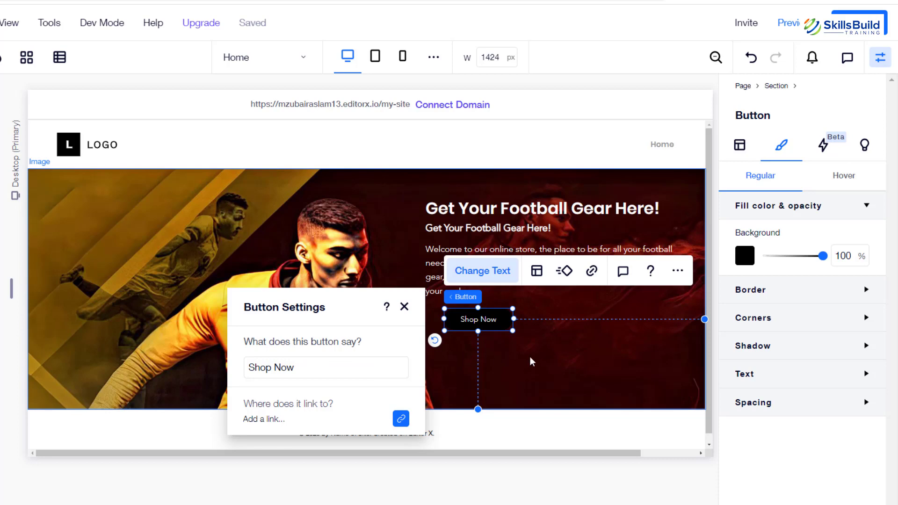
Step: Examine the Outfitters store's home page from its sale banners down to the footer as a layout reference
left_click(542, 363)
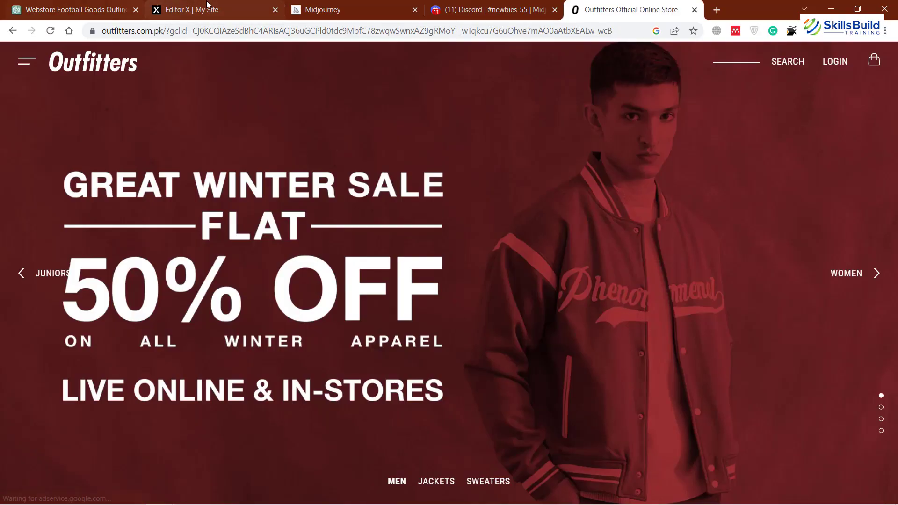
left_click(210, 6)
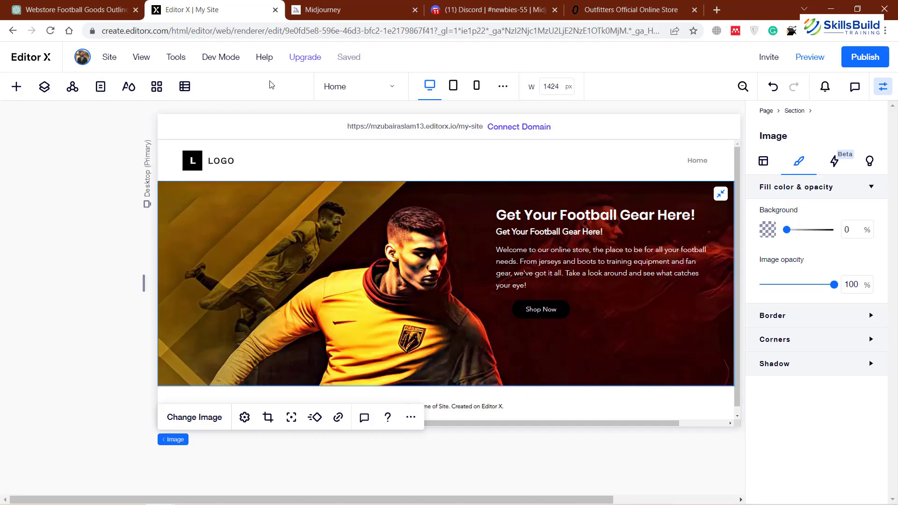
left_click(626, 10)
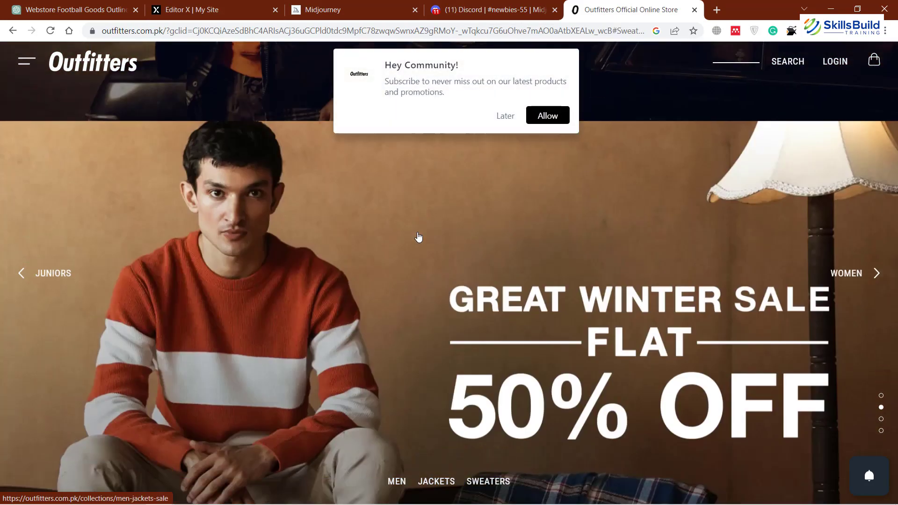
scroll(419, 237, "down", 5)
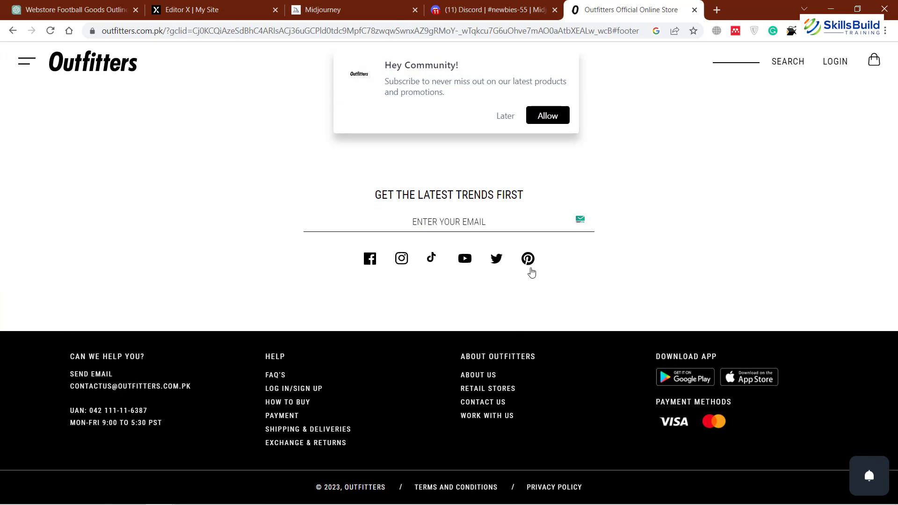
left_click(189, 9)
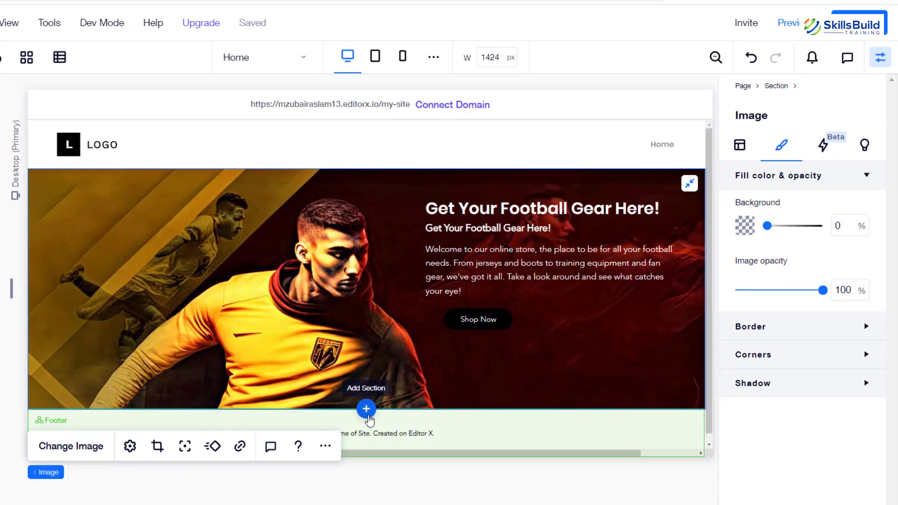
Step: Add a blank section below the hero image and insert a Paragraph element in it
left_click(366, 410)
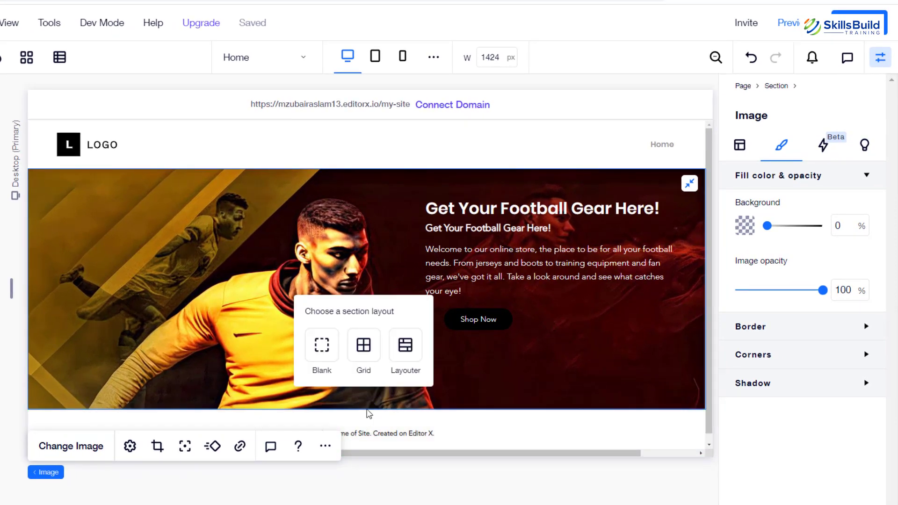
left_click(323, 349)
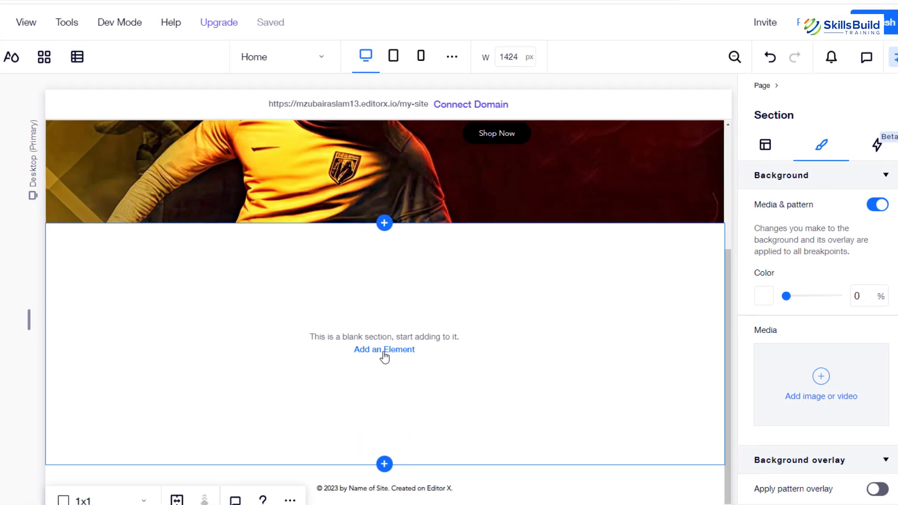
left_click(365, 358)
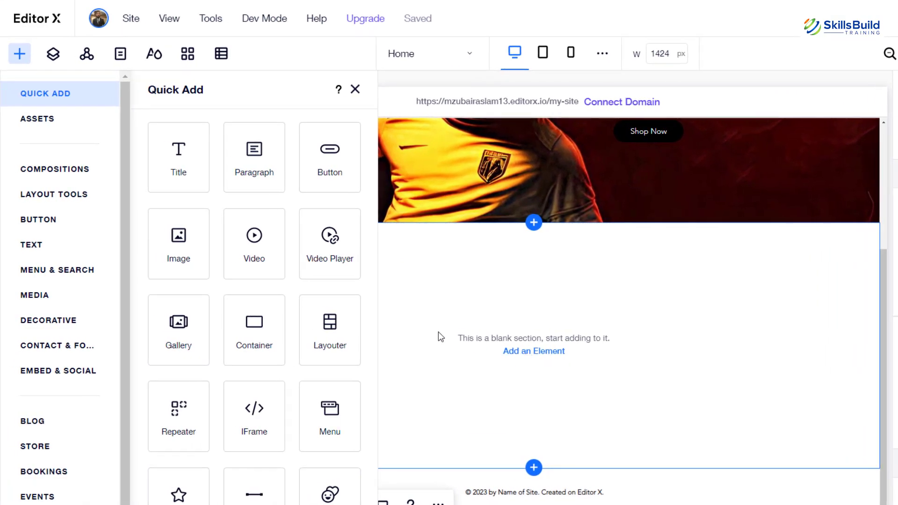
left_click_drag(190, 251, 277, 162)
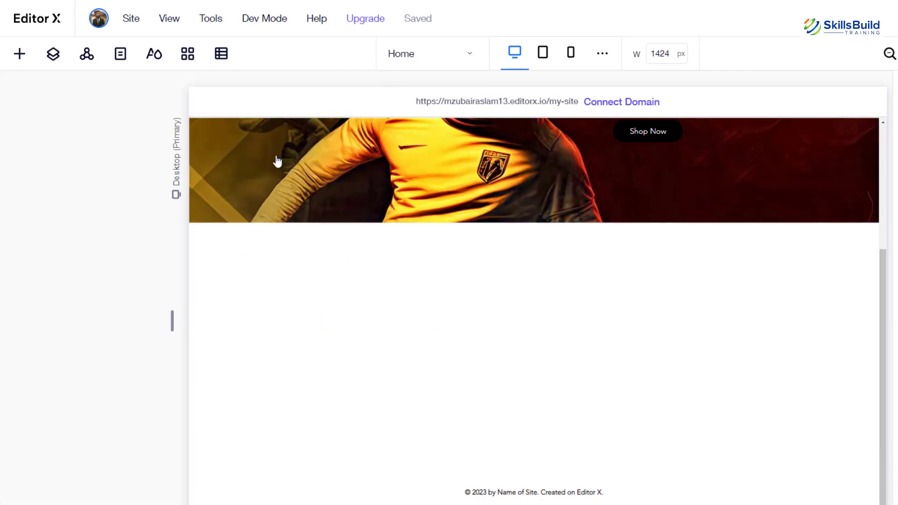
left_click(458, 318)
Step: Replace the new section's placeholder paragraph with the bulleted Features list copied from the ChatGPT outline
left_click(451, 270)
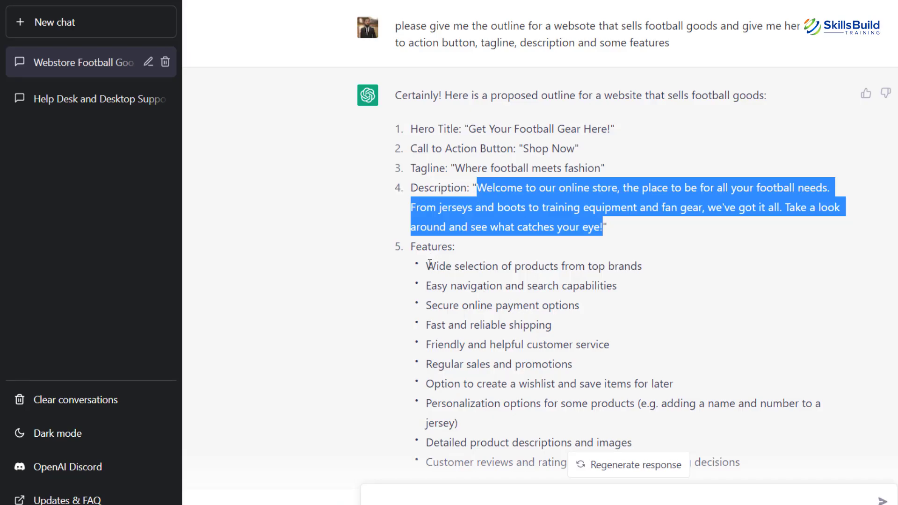
left_click_drag(426, 265, 741, 391)
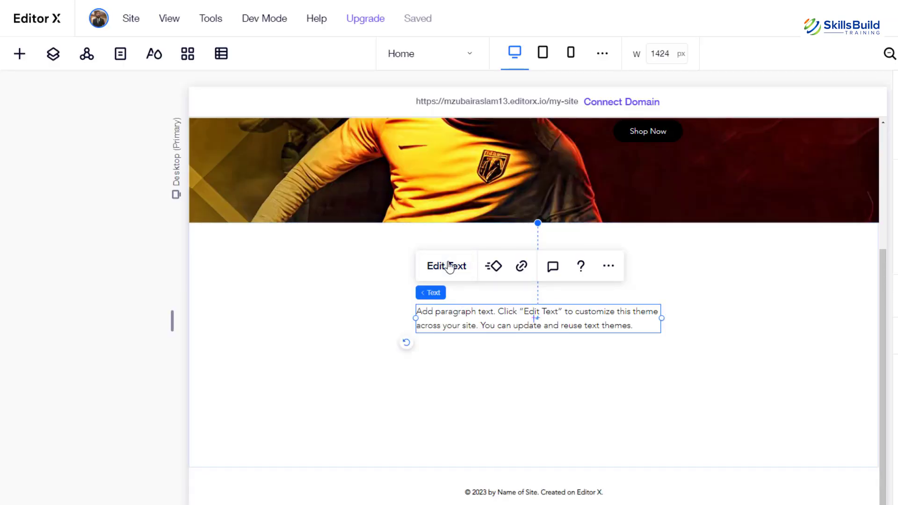
type("Wide selection of products from top brands Easy navigation and search capabilities Secure online payment options Fast and reliable shipping Friendly and helpful customer service Regular sales and promotions Option to create a wishlist and save items for later Personalization options for some products (e.g. adding a name and number to a jersey) Detailed product descriptions and images Customer reviews and ratings to help with purchasing decisions")
left_click(691, 327)
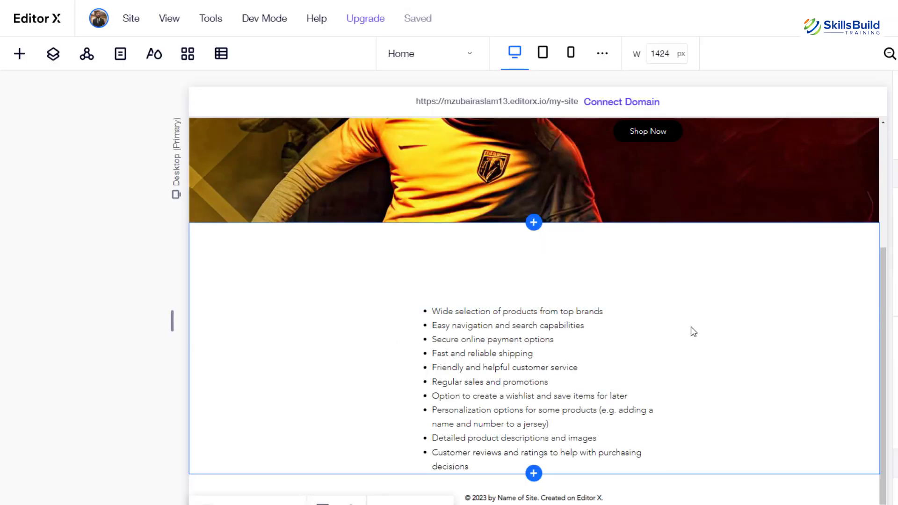
Step: Move the features list towards the section's left side and add a Container element to its right
left_click_drag(481, 324, 337, 286)
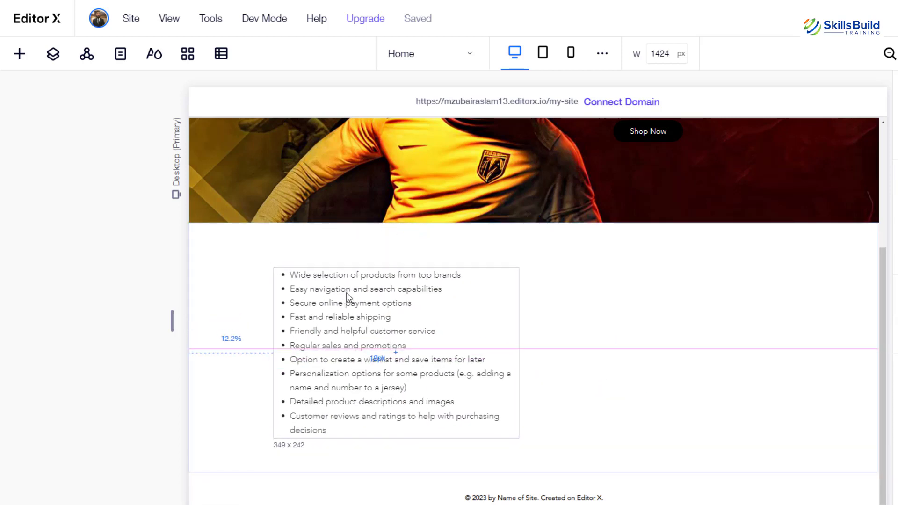
left_click(27, 60)
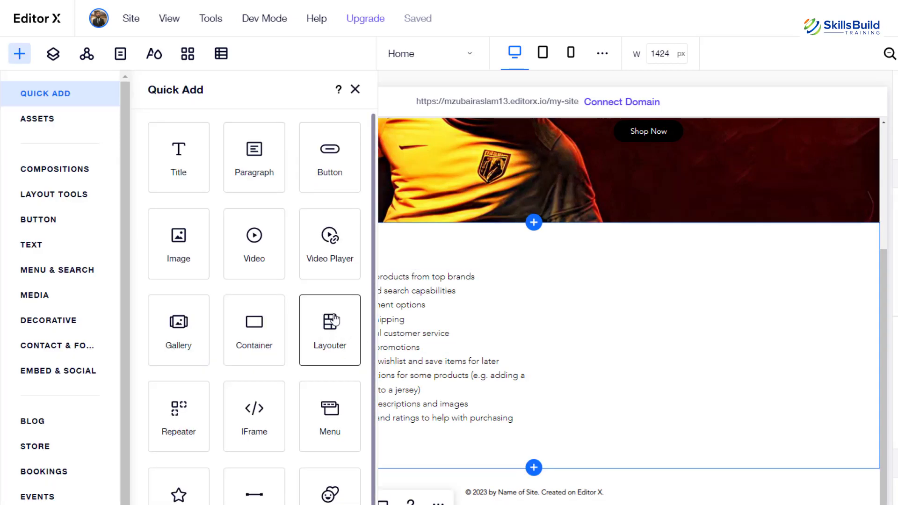
left_click_drag(256, 326, 625, 326)
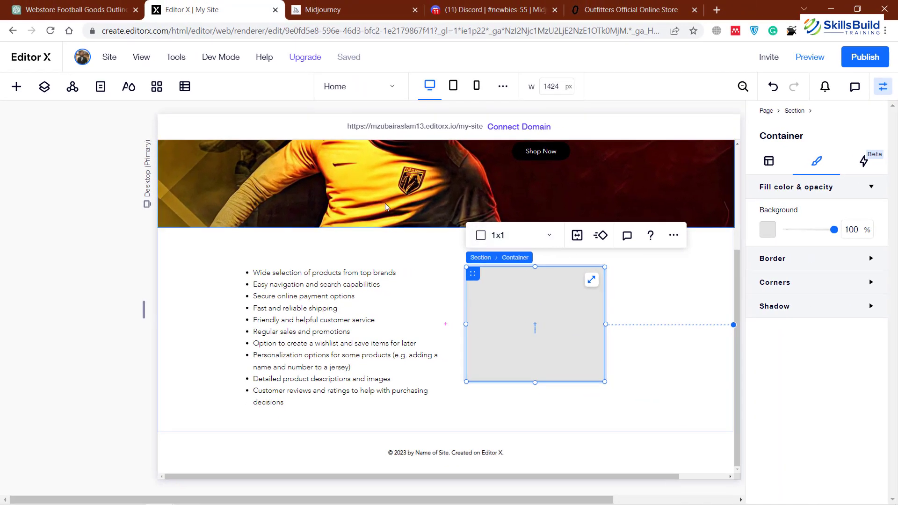
Step: Open the hero image mus.png in its own browser tab, inspect it and give the image element a red color style
scroll(386, 204, "up", 1)
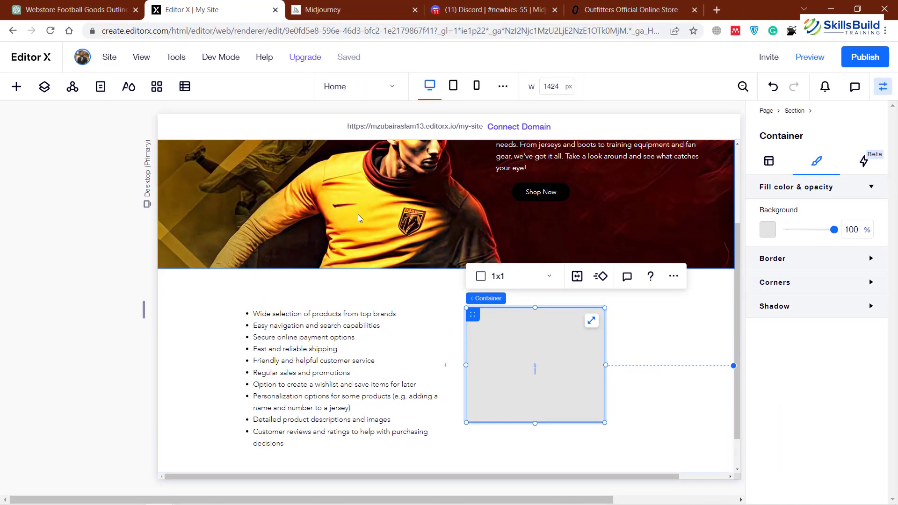
right_click(357, 215)
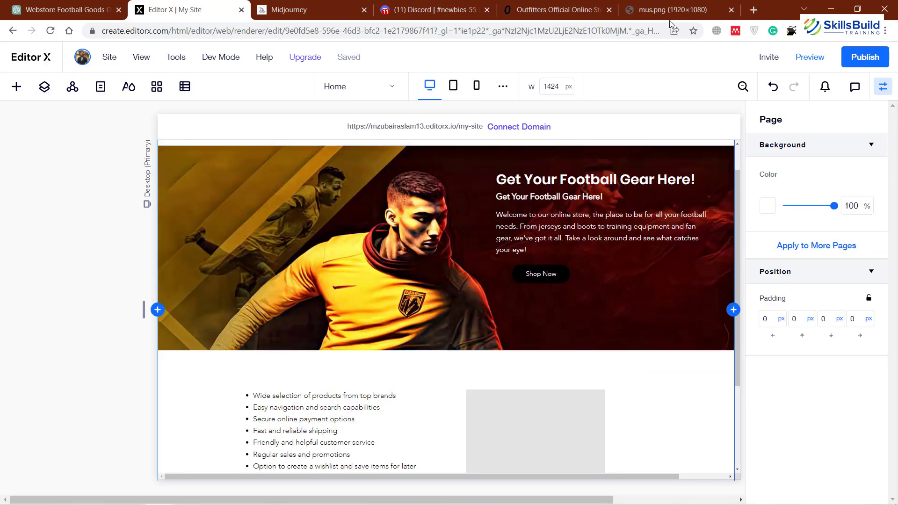
left_click(673, 11)
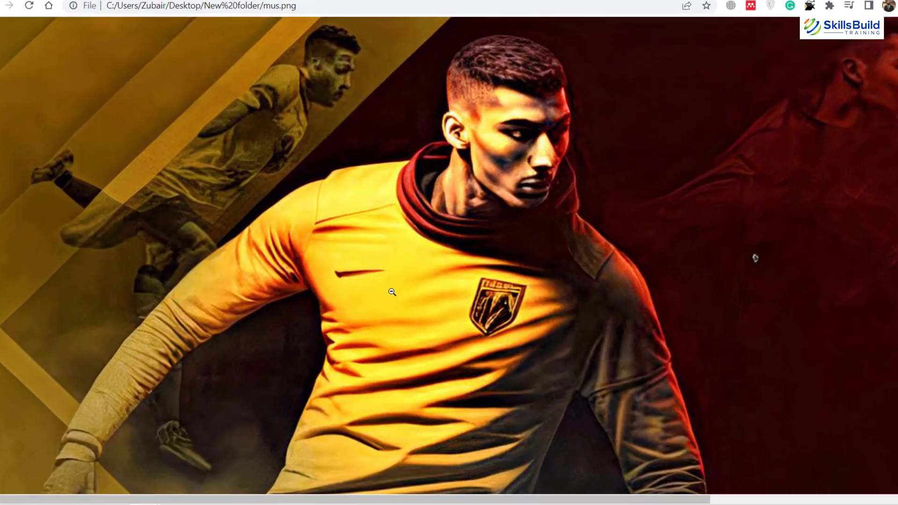
right_click(394, 302)
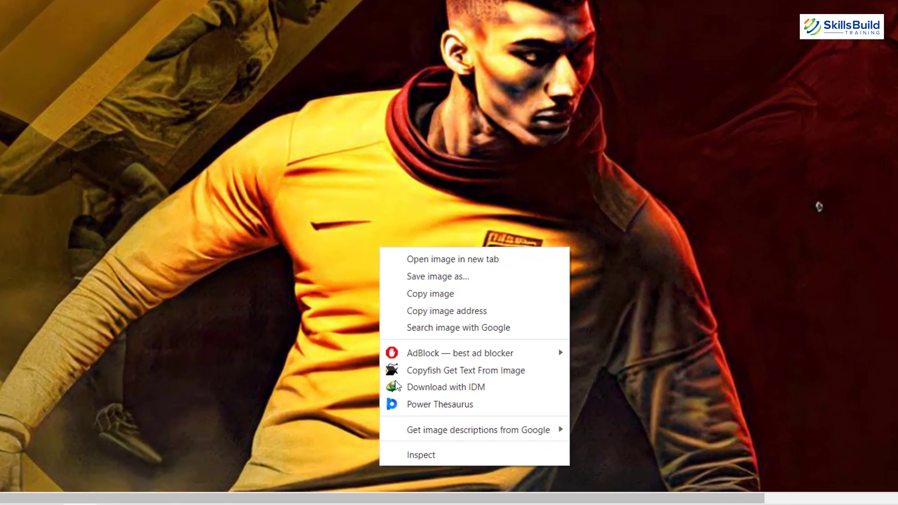
left_click(419, 470)
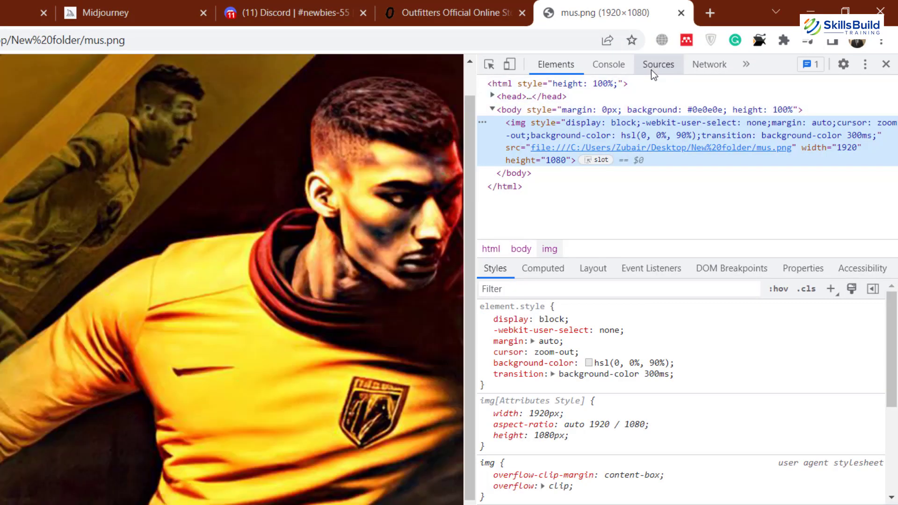
left_click(653, 68)
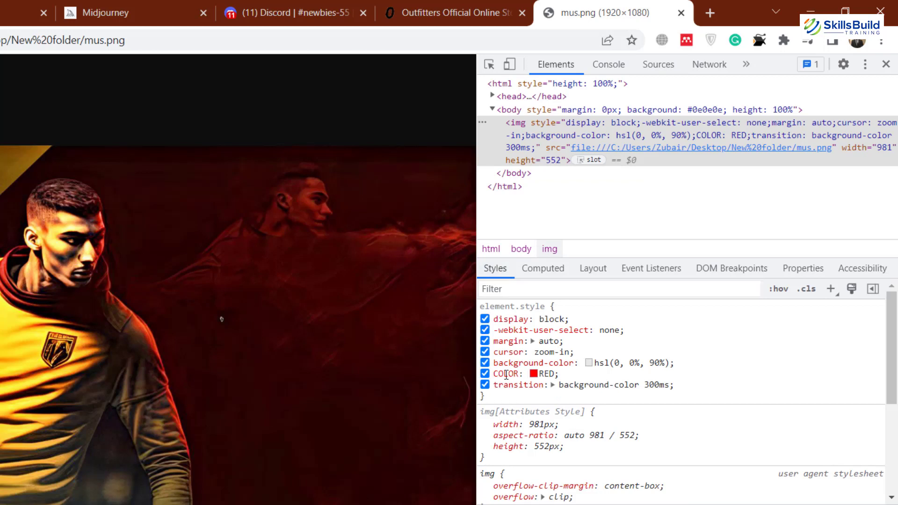
Step: Sample the orange of the player's shirt with the eyedropper and copy its hex code, #ffa128
left_click(534, 373)
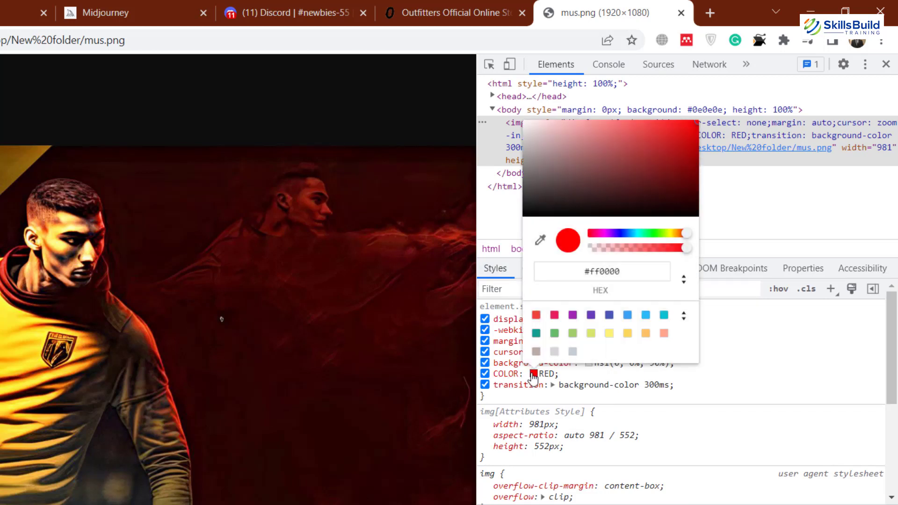
left_click(540, 242)
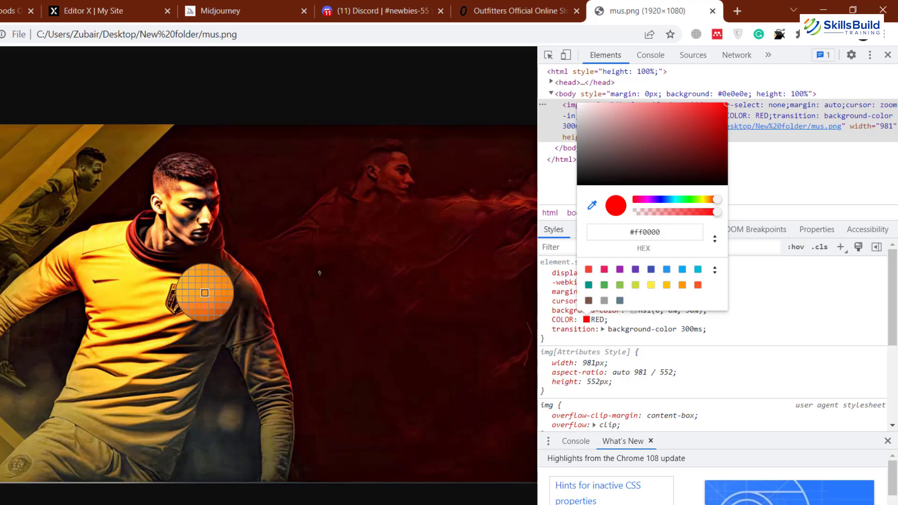
left_click(204, 293)
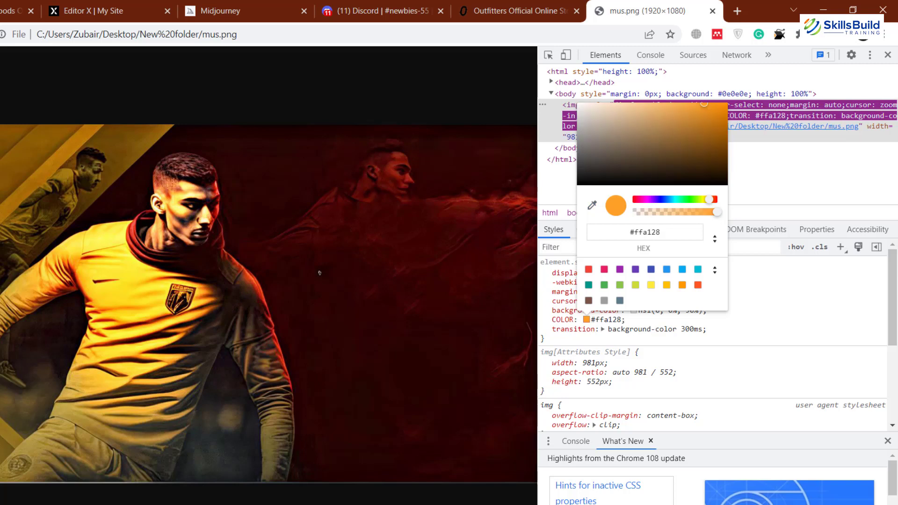
left_click(651, 226)
key("ctrl+a")
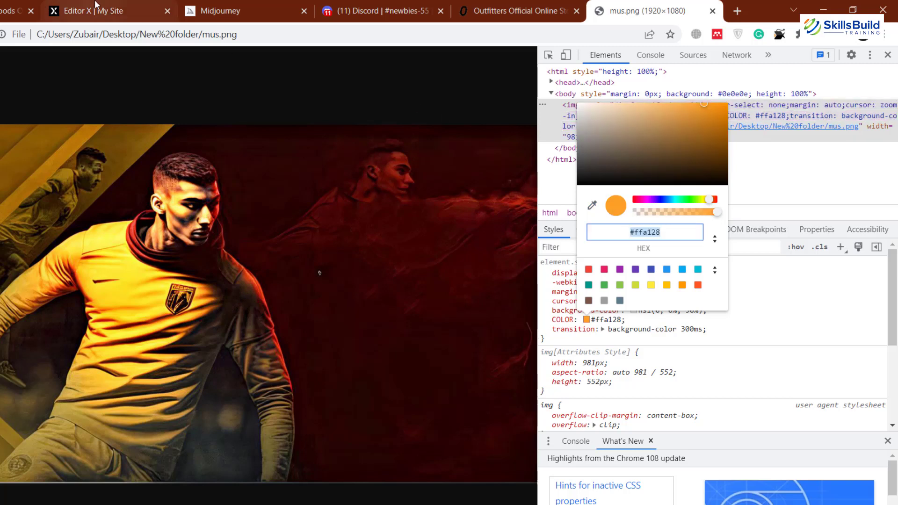
Step: Switch back to Editor X and set the container's background to the custom orange #EAAA4B
left_click(107, 14)
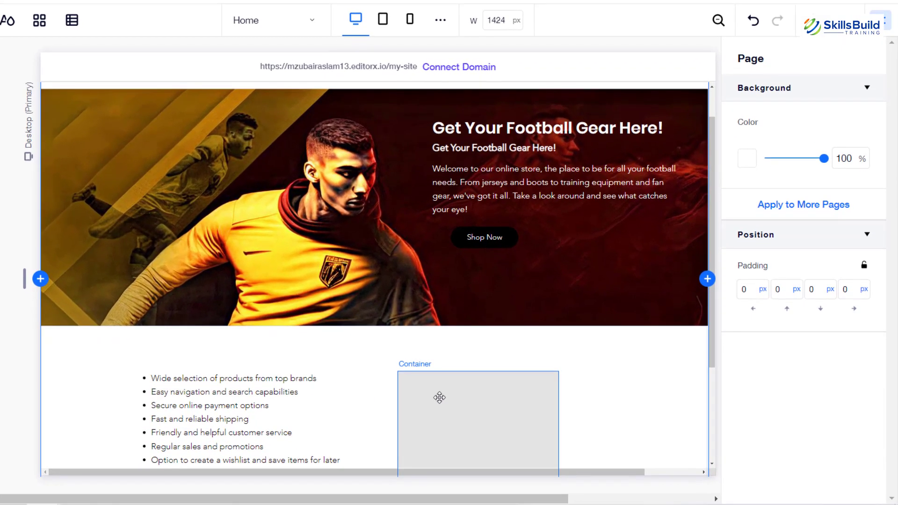
left_click(456, 457)
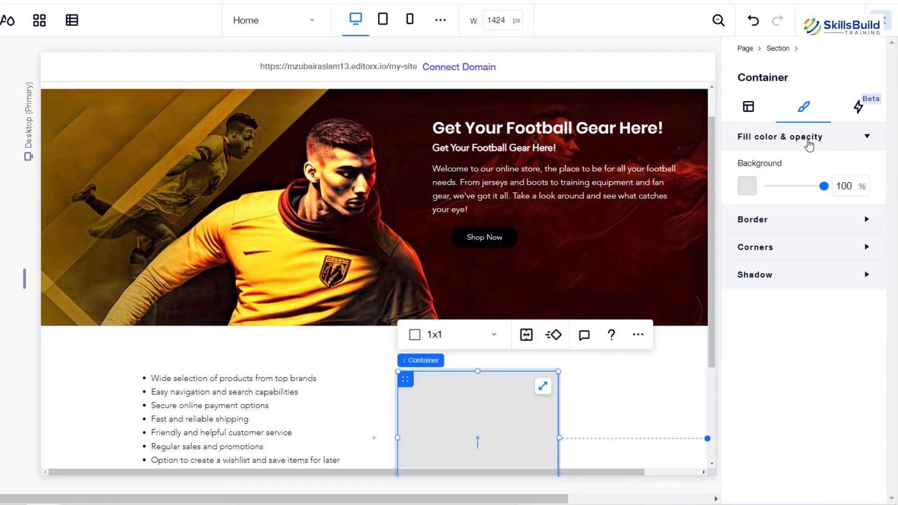
left_click(746, 185)
left_click(875, 248)
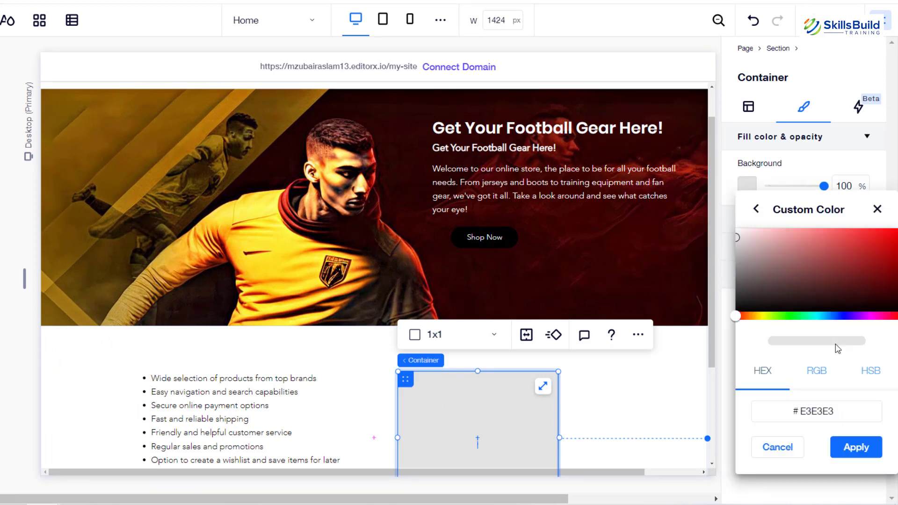
double_click(814, 412)
key("ctrl+v")
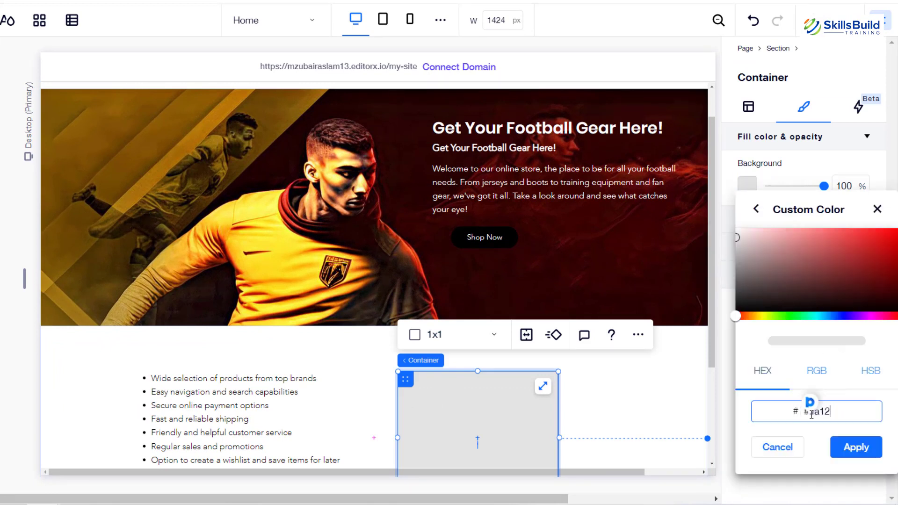
left_click(848, 451)
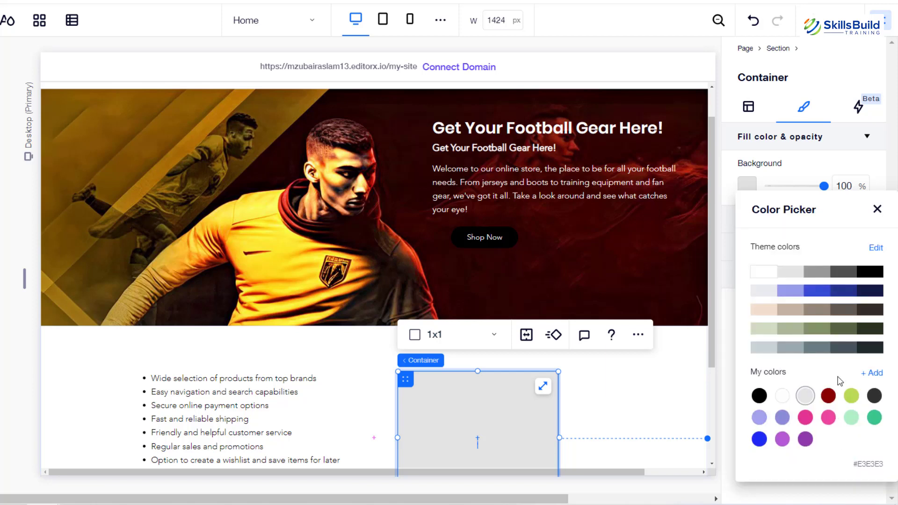
left_click(871, 372)
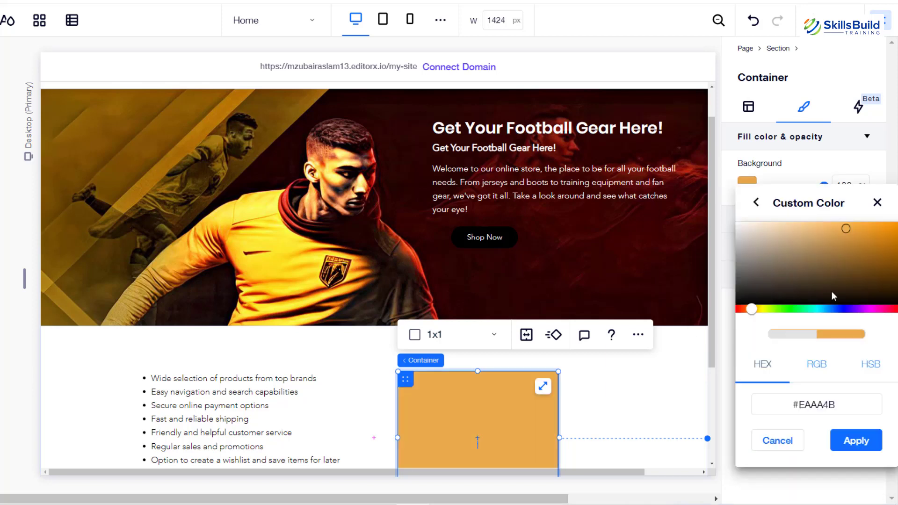
left_click(860, 442)
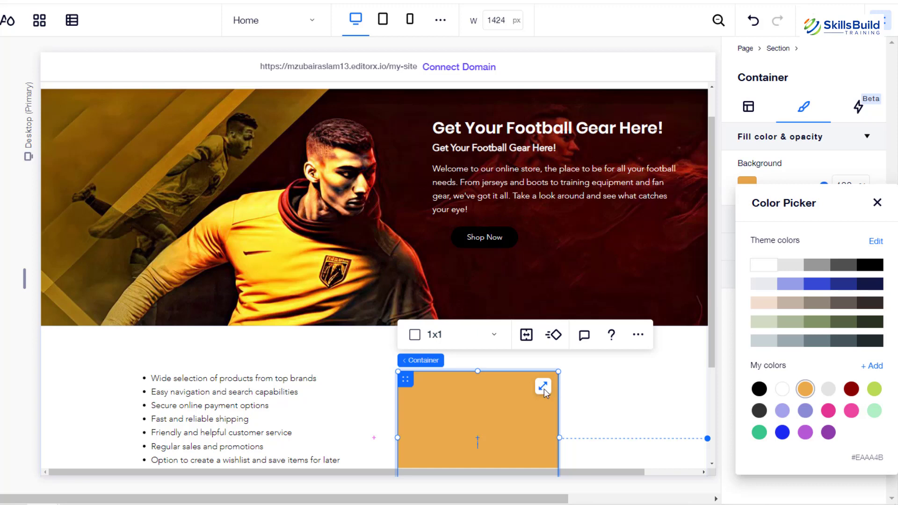
key("Escape")
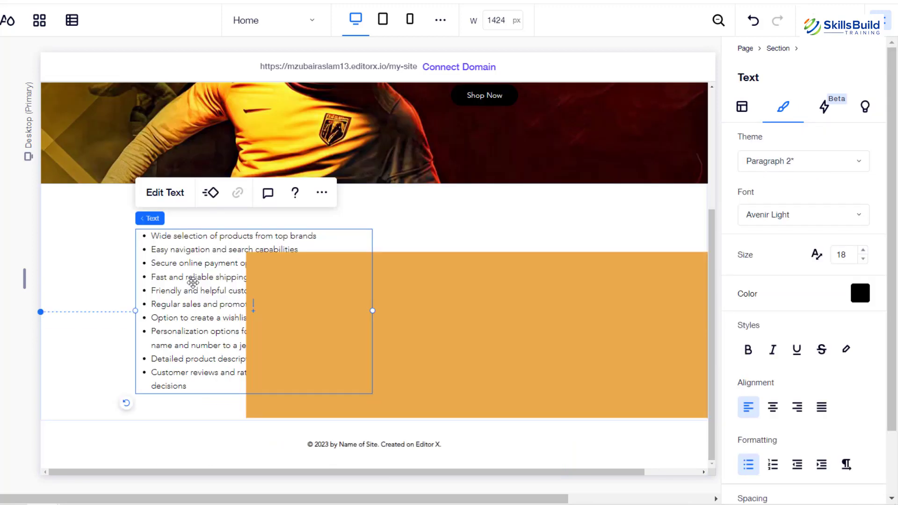
Step: Delete the features list and stretch the orange container to fill the whole section below the hero
key("Delete")
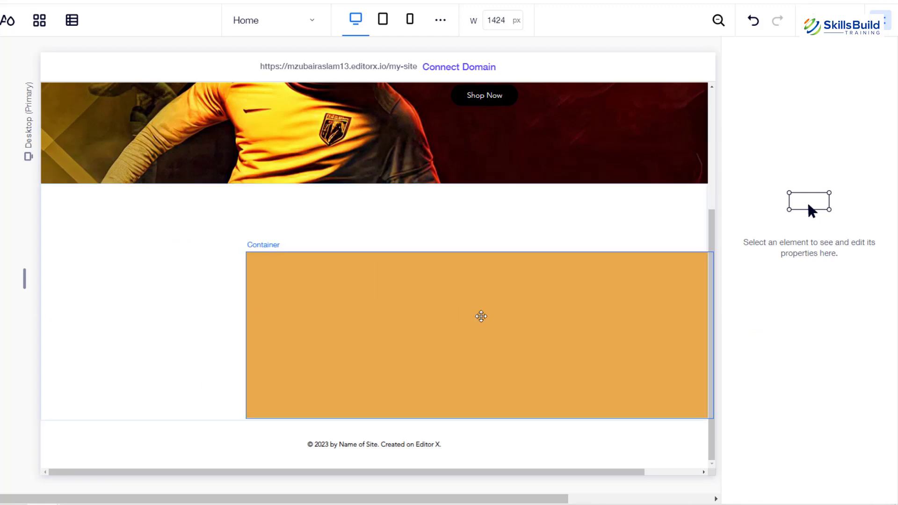
left_click(482, 317)
left_click(697, 267)
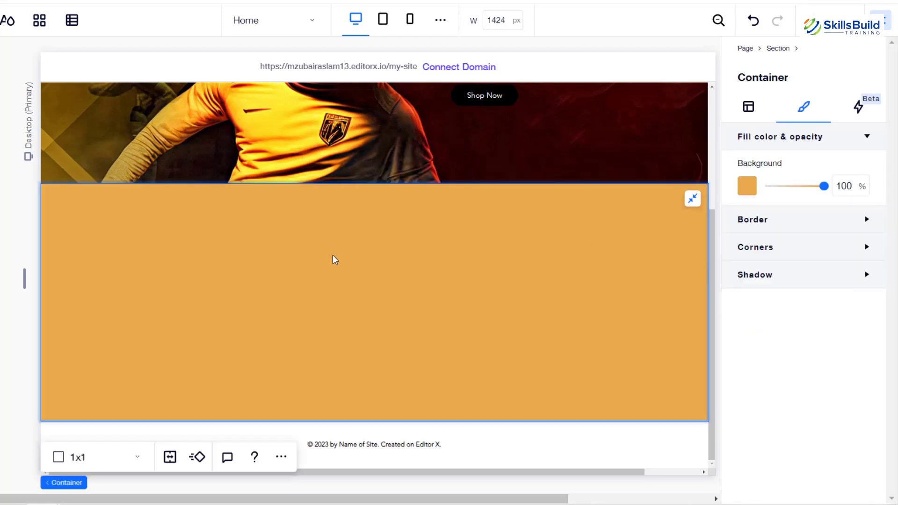
Step: Paste the copied features list into the orange container and move it to the container's left side
scroll(332, 254, "up", 4)
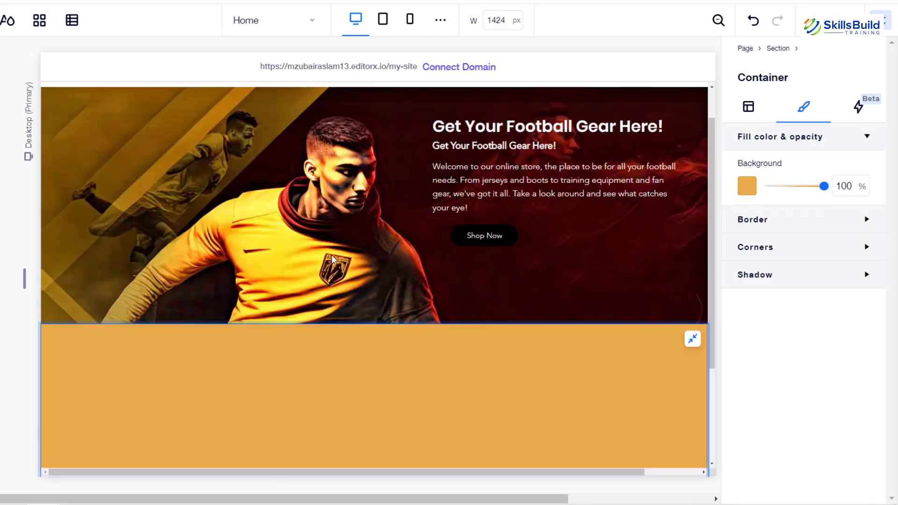
scroll(332, 254, "down", 3)
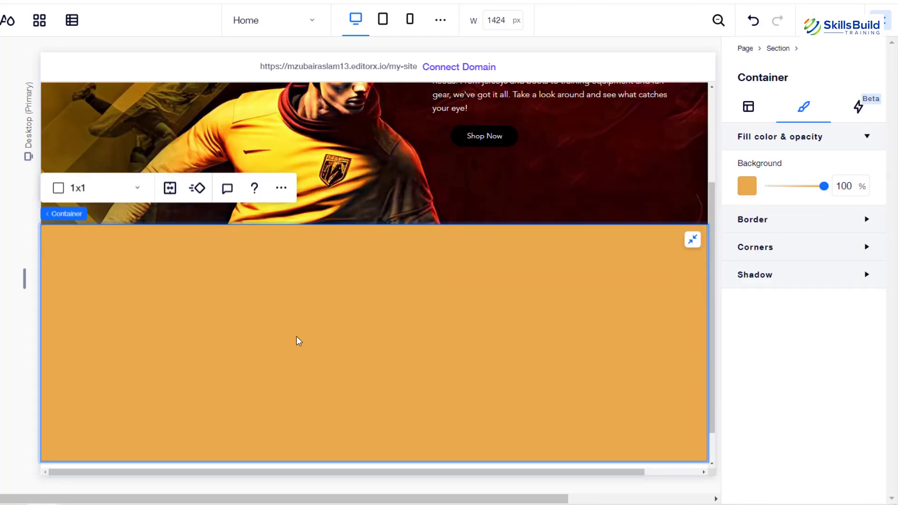
key("ctrl+v")
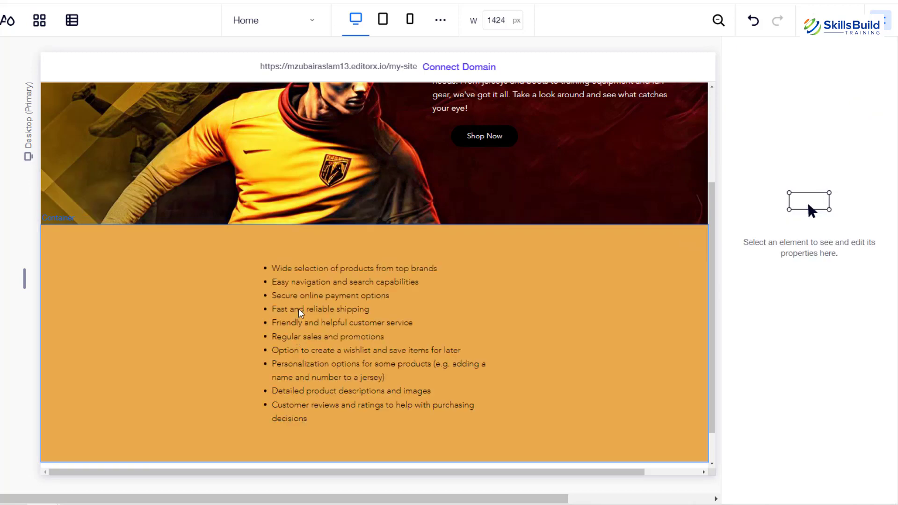
left_click_drag(299, 310, 113, 316)
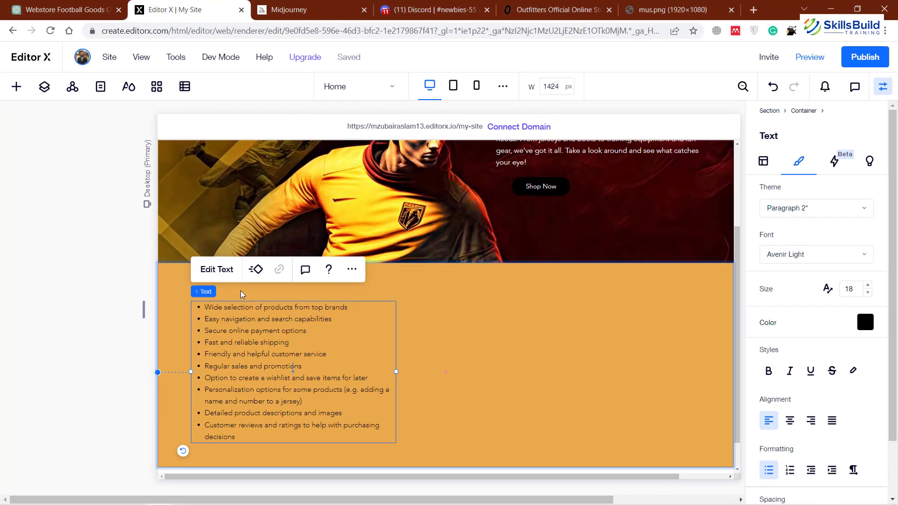
Step: Switch to ChatGPT, select the word "Features" in the website outline, and return to Editor X
left_click(58, 10)
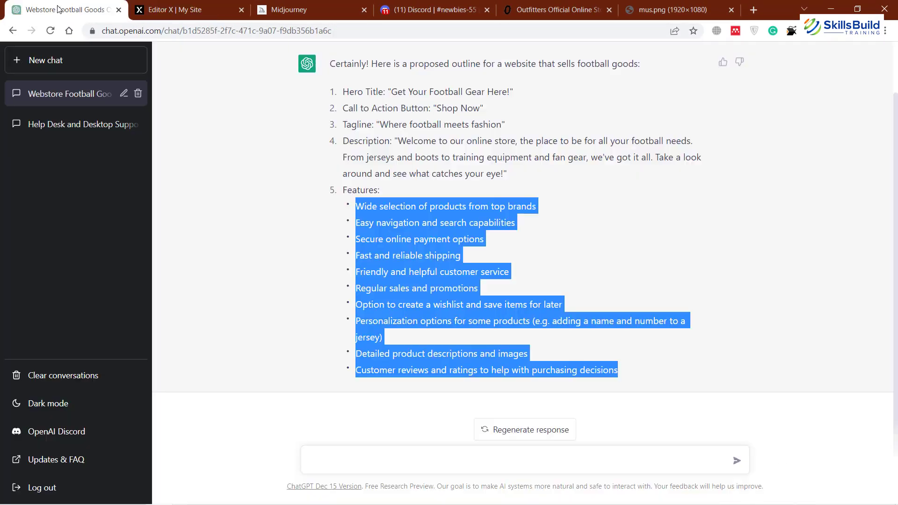
left_click_drag(377, 191, 345, 188)
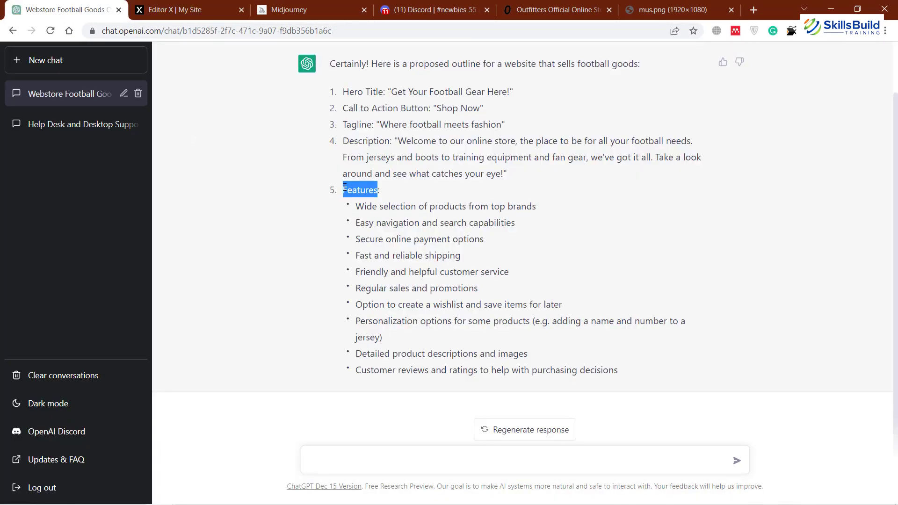
left_click(174, 9)
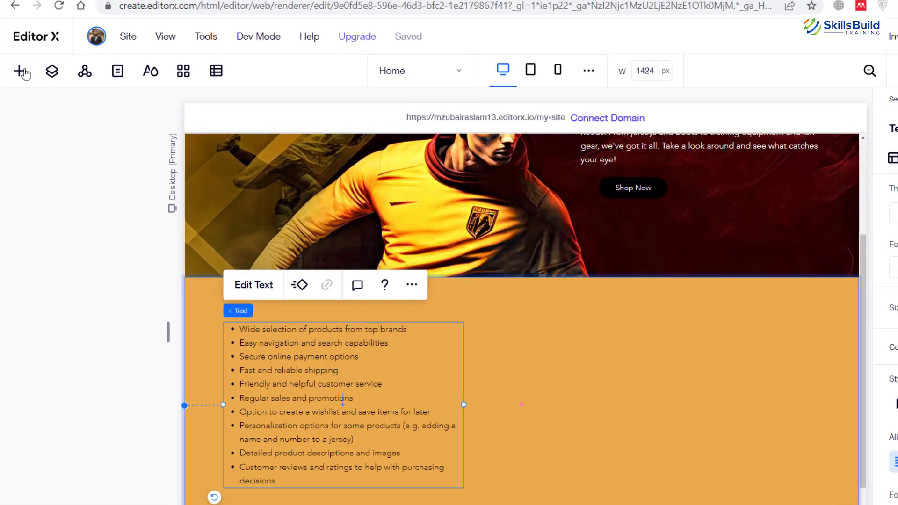
Step: Add a title above the bulleted list in the orange container and set its text to "Features"
left_click(20, 71)
left_click_drag(176, 178, 451, 333)
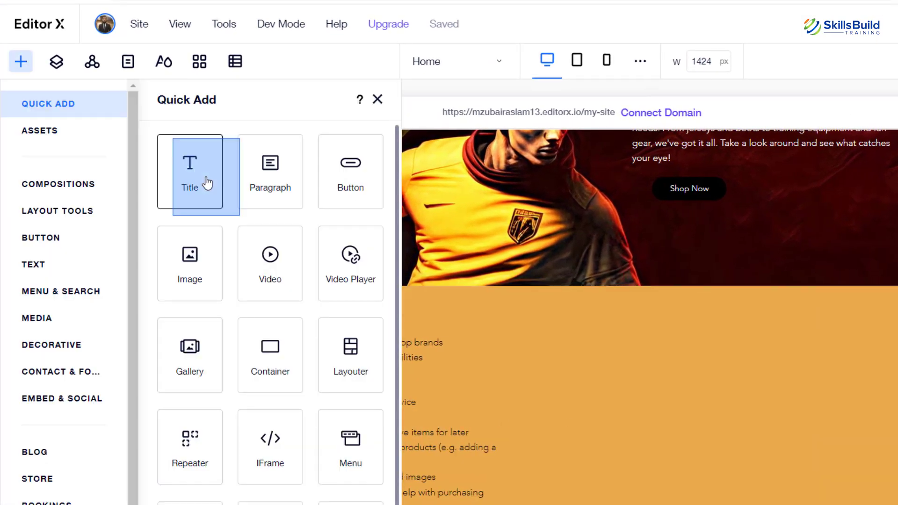
left_click_drag(289, 348, 287, 312)
left_click(279, 280)
type("Features")
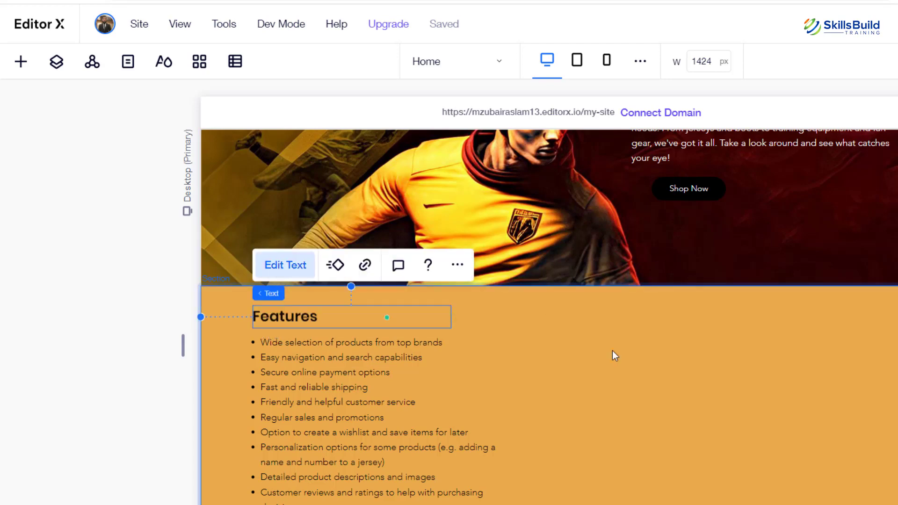
left_click(613, 351)
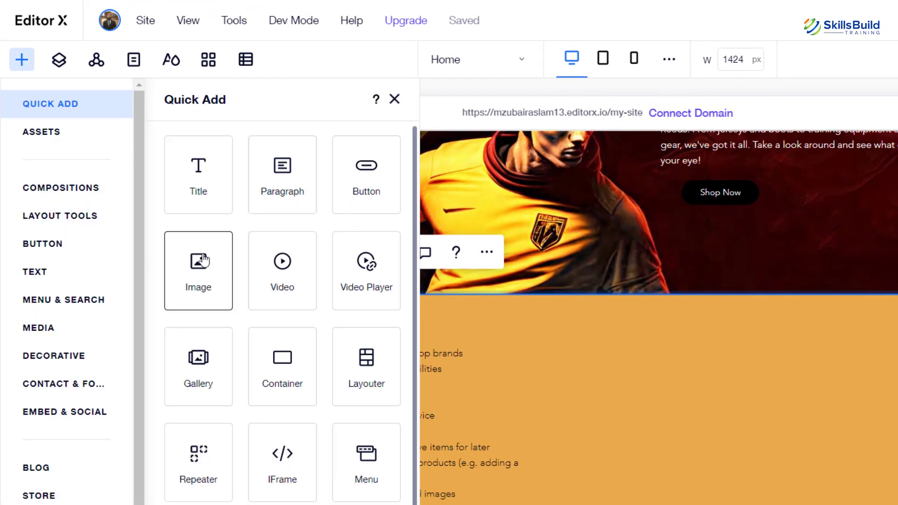
Step: Place an image element beside the features list and divide the orange container into a 2x1 grid
left_click_drag(203, 254, 641, 364)
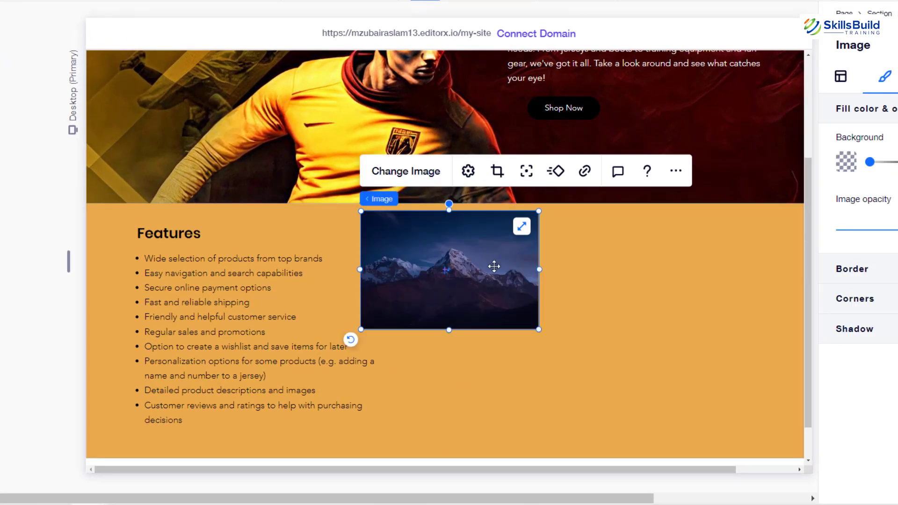
left_click_drag(493, 266, 579, 288)
left_click(408, 223)
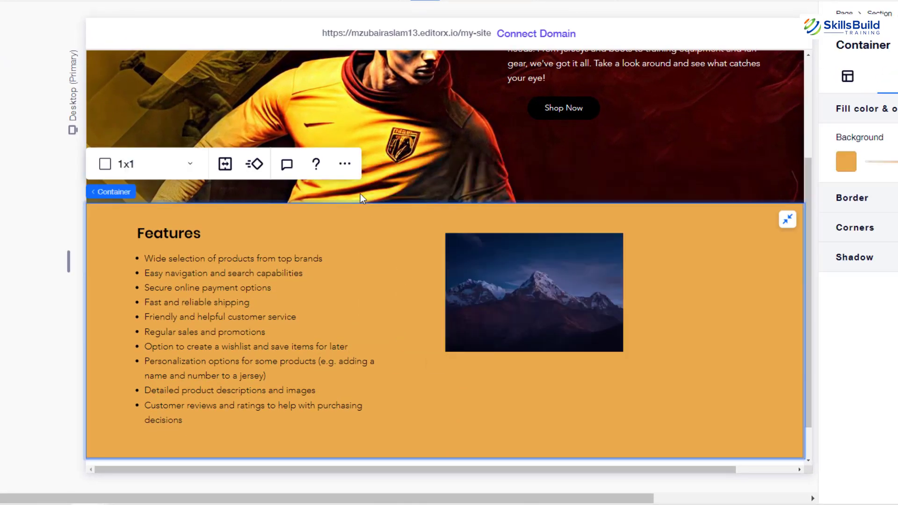
left_click(190, 168)
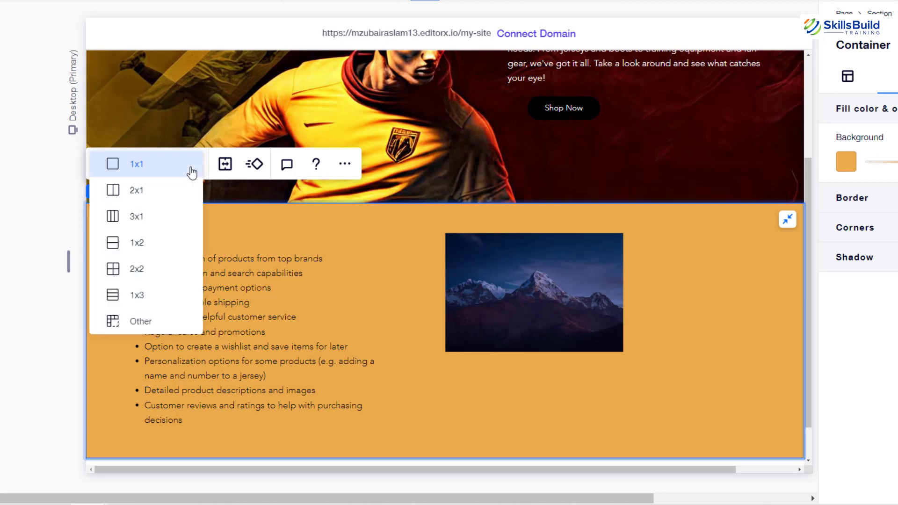
left_click(145, 194)
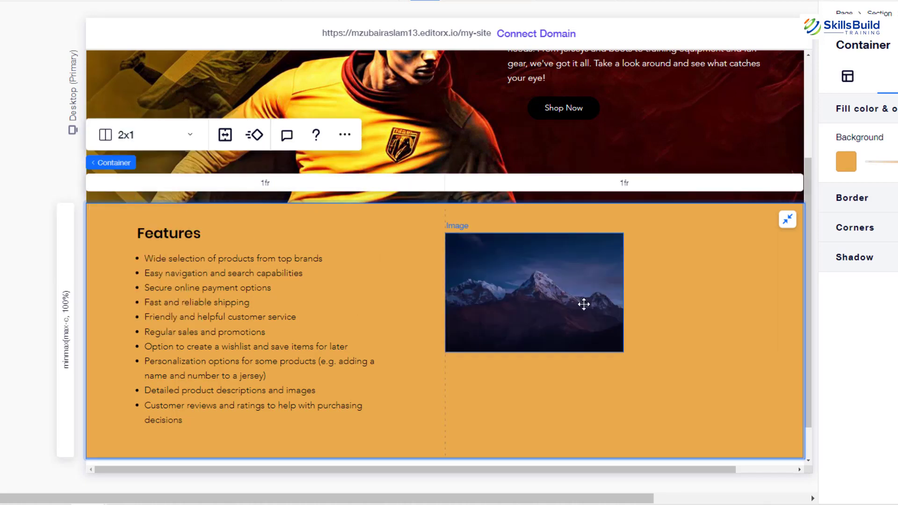
Step: Replace the placeholder mountain image with the carved football picture from the computer and stretch it to fill the second grid column
left_click(526, 292)
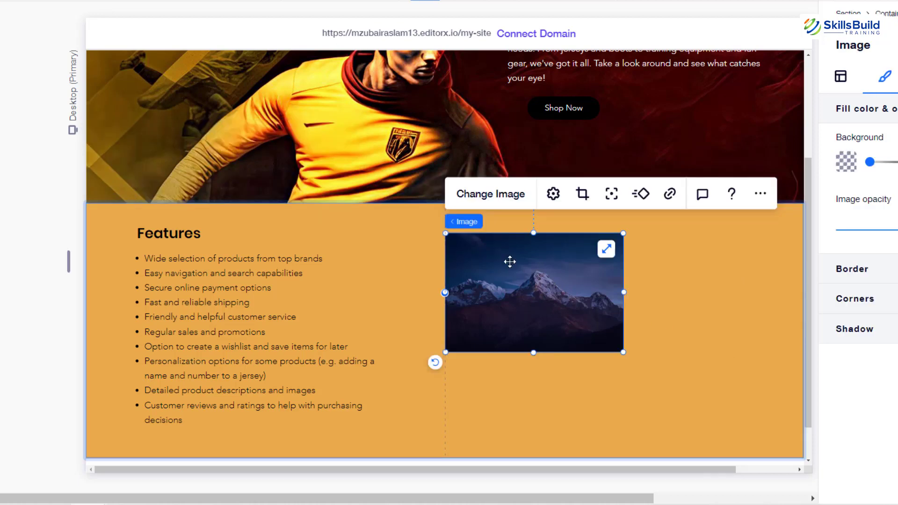
left_click(484, 197)
left_click(119, 138)
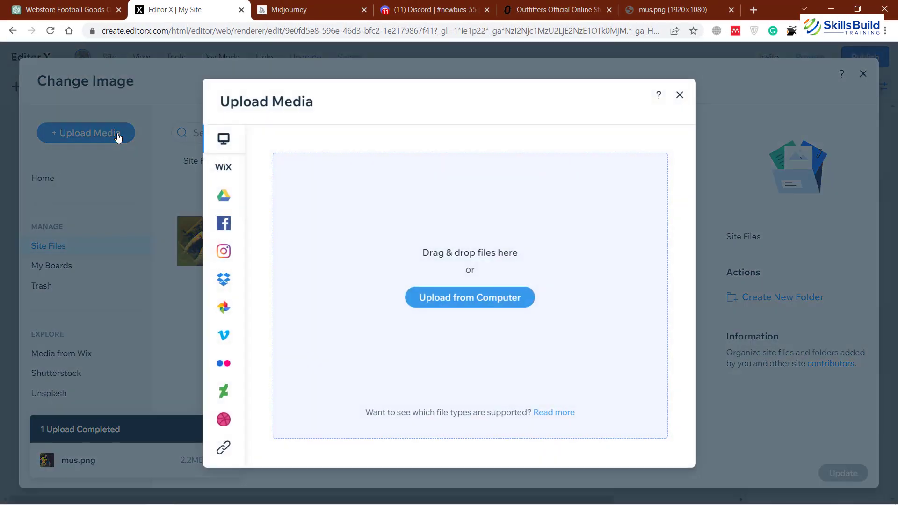
left_click(488, 297)
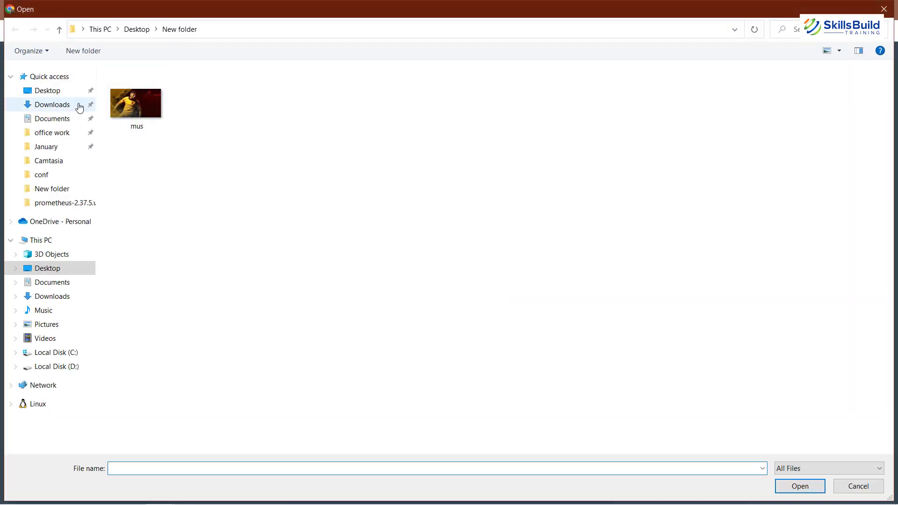
left_click(64, 95)
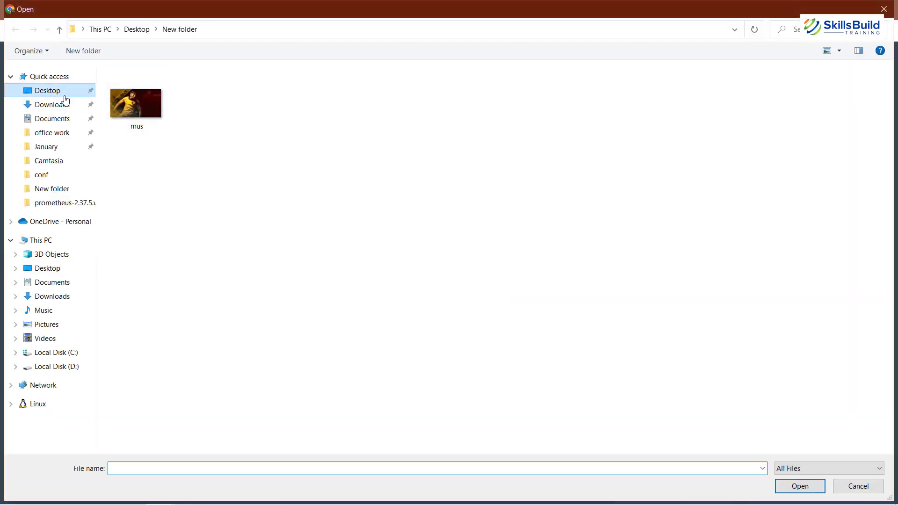
left_click(883, 9)
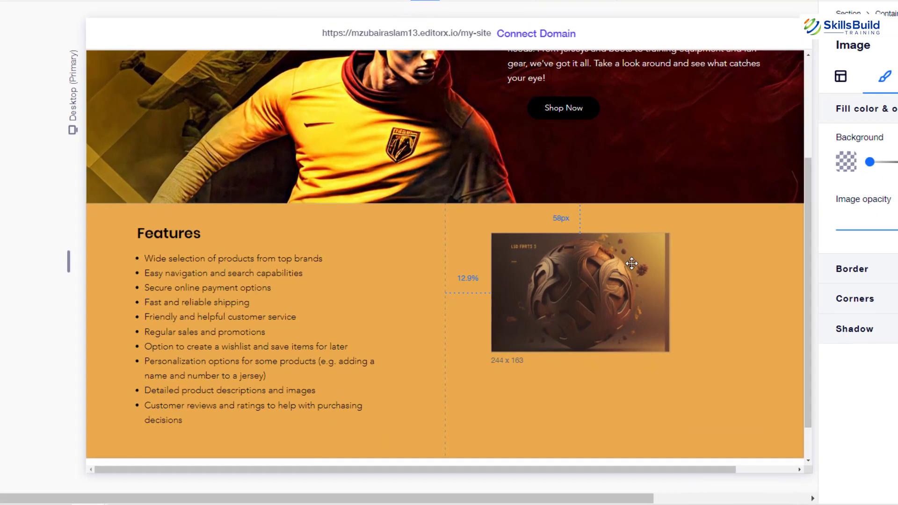
left_click(631, 263)
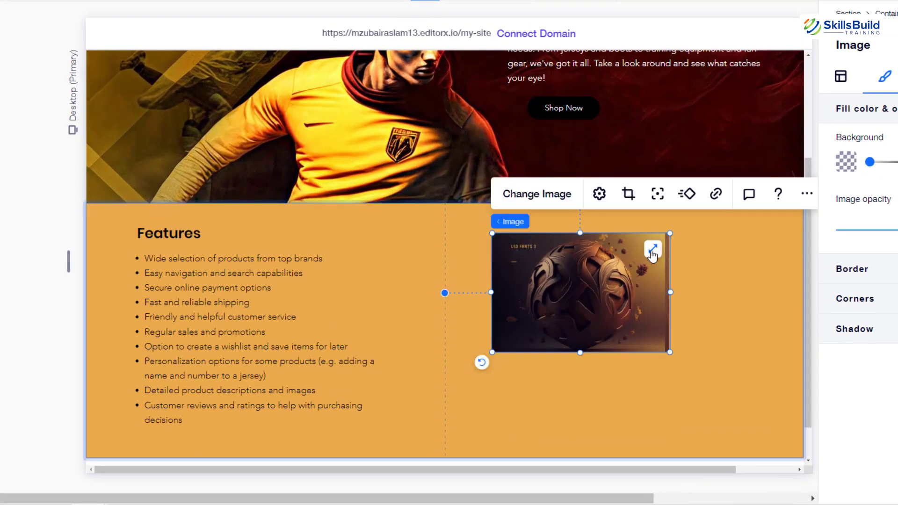
left_click(652, 252)
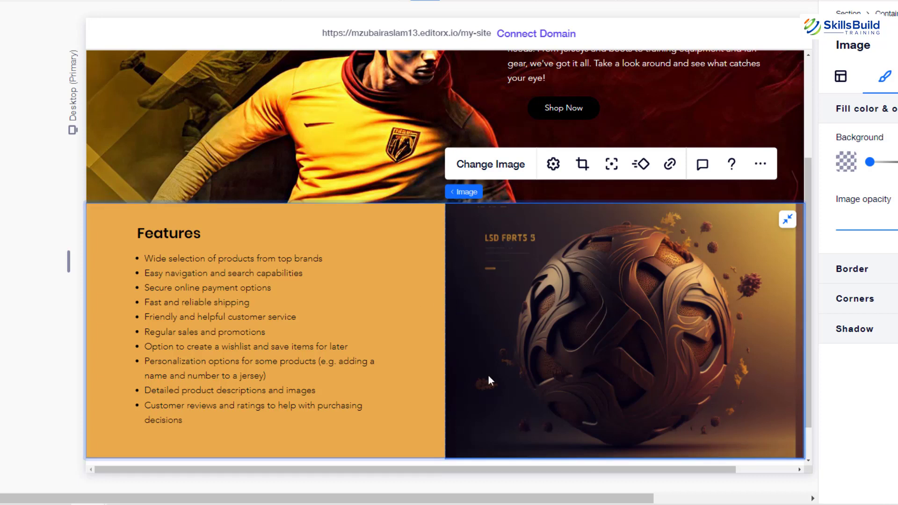
Step: Review the page layout from the header through the hero and features sections, with the element properties hidden
scroll(450, 422, "down", 1)
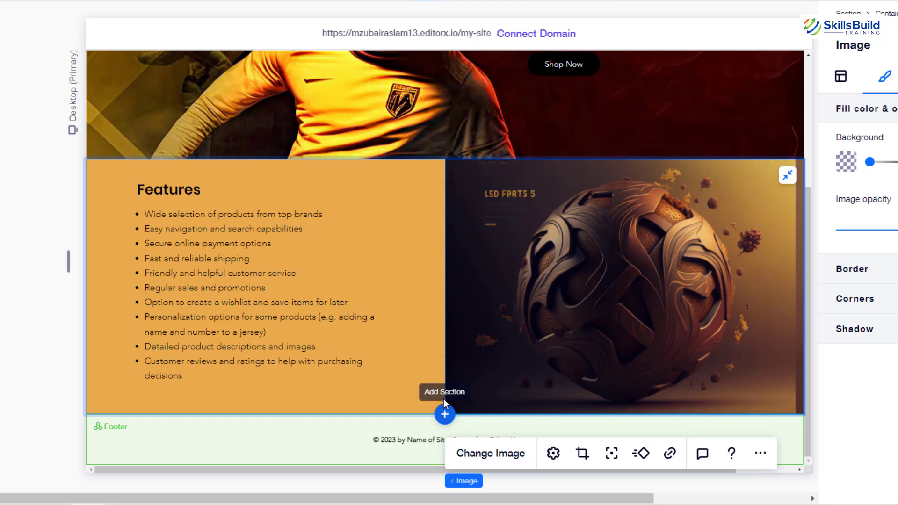
scroll(472, 251, "up", 5)
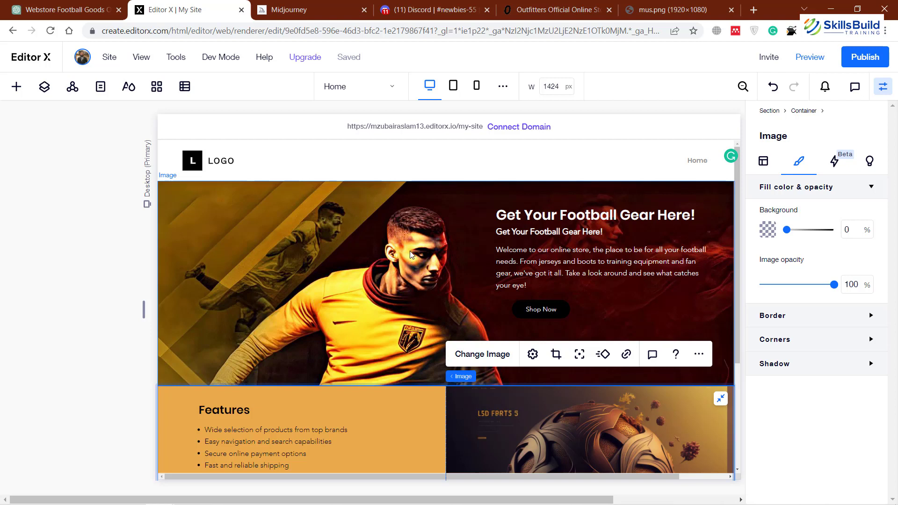
left_click(798, 284)
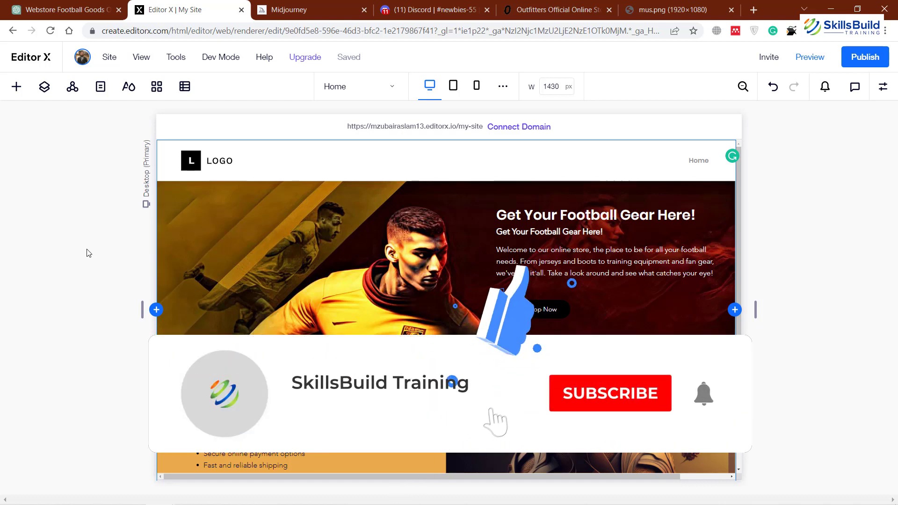
scroll(90, 253, "down", 1)
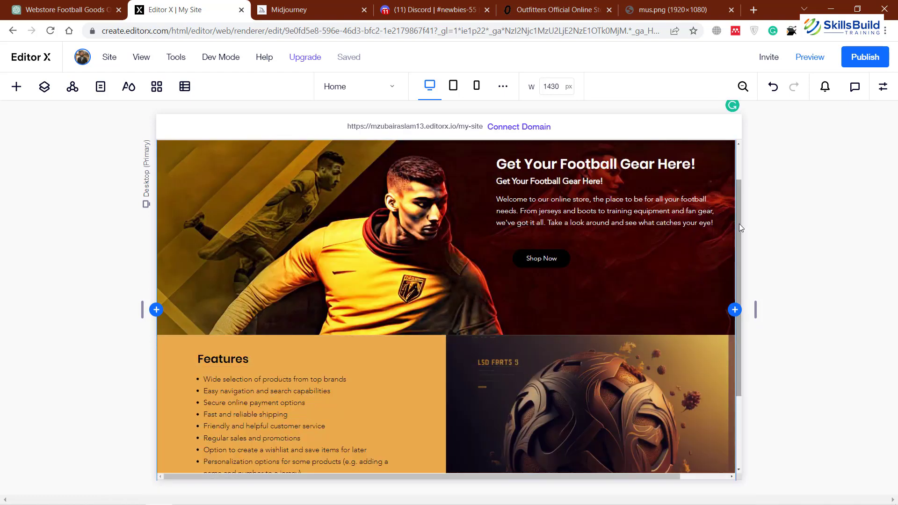
left_click_drag(739, 223, 740, 268)
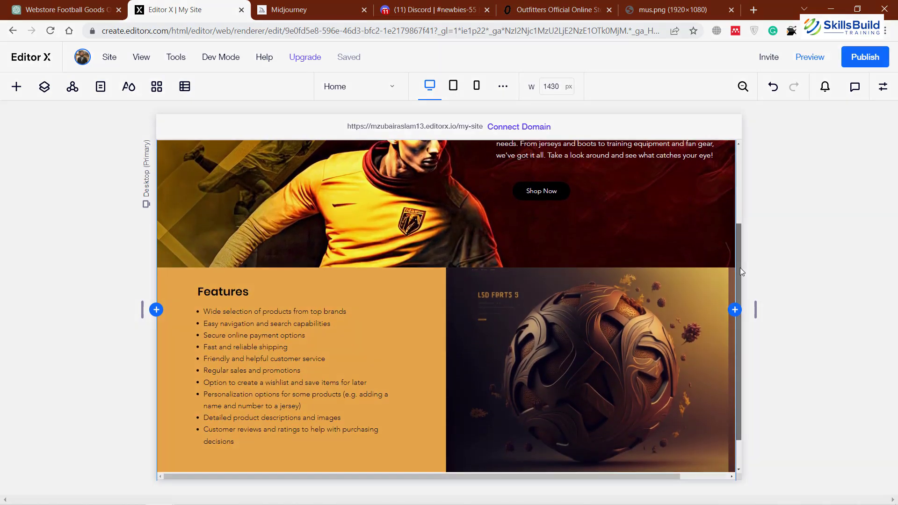